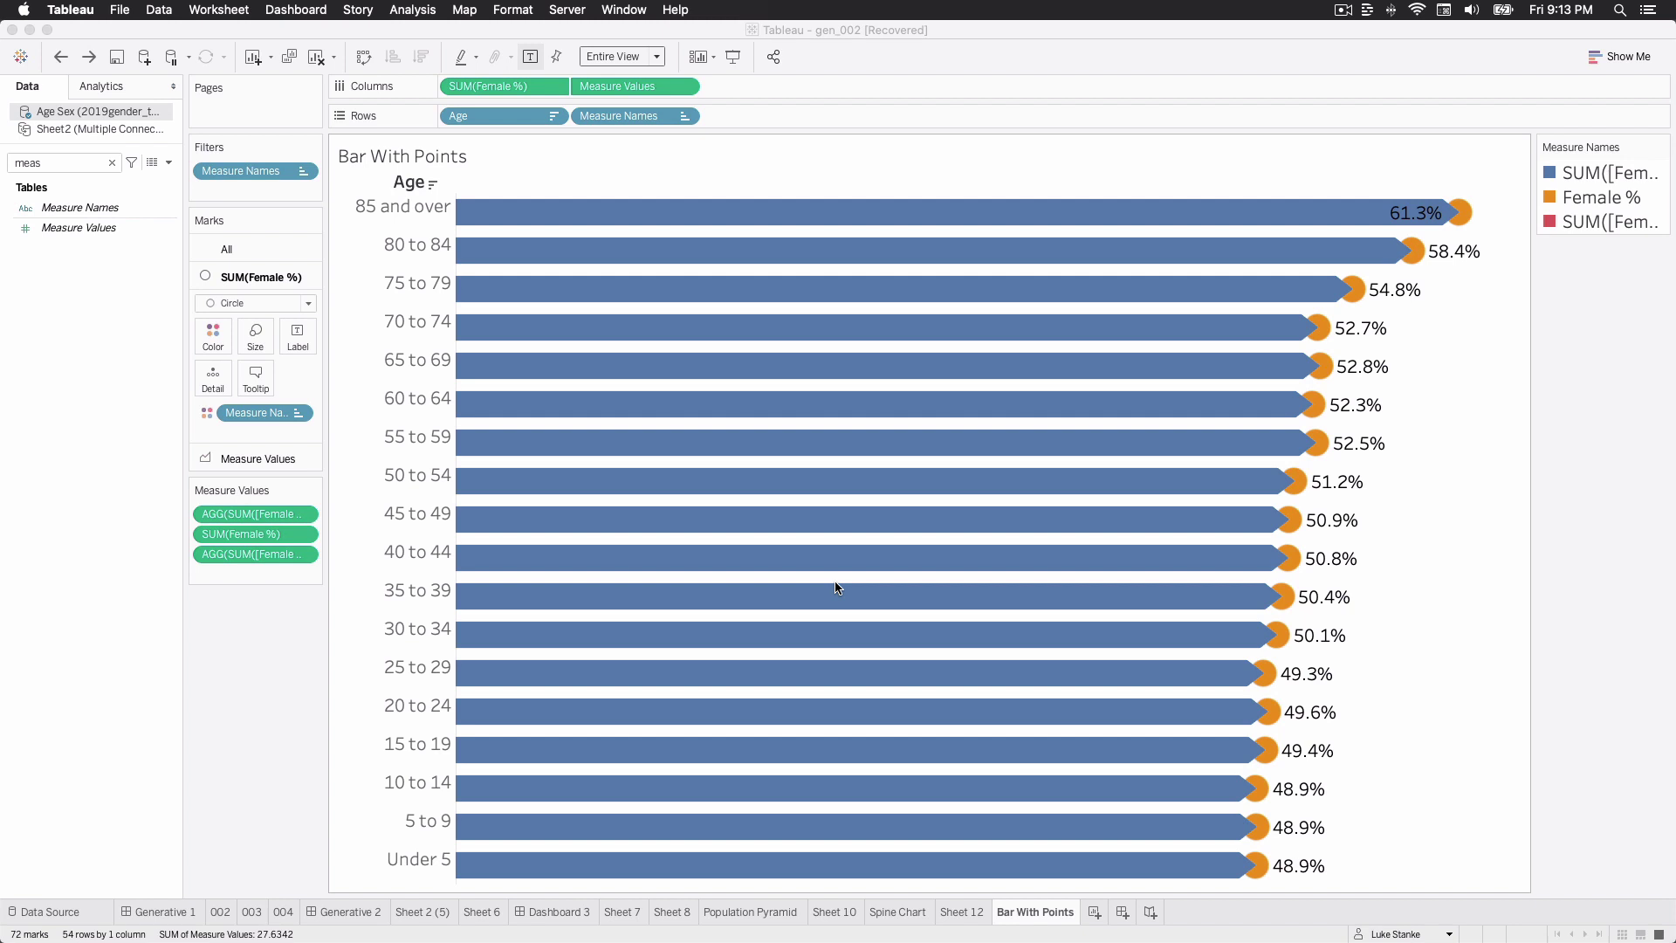
On a new sheet, put Age on Rows and fit the view to Entire View.
left_click(1095, 916)
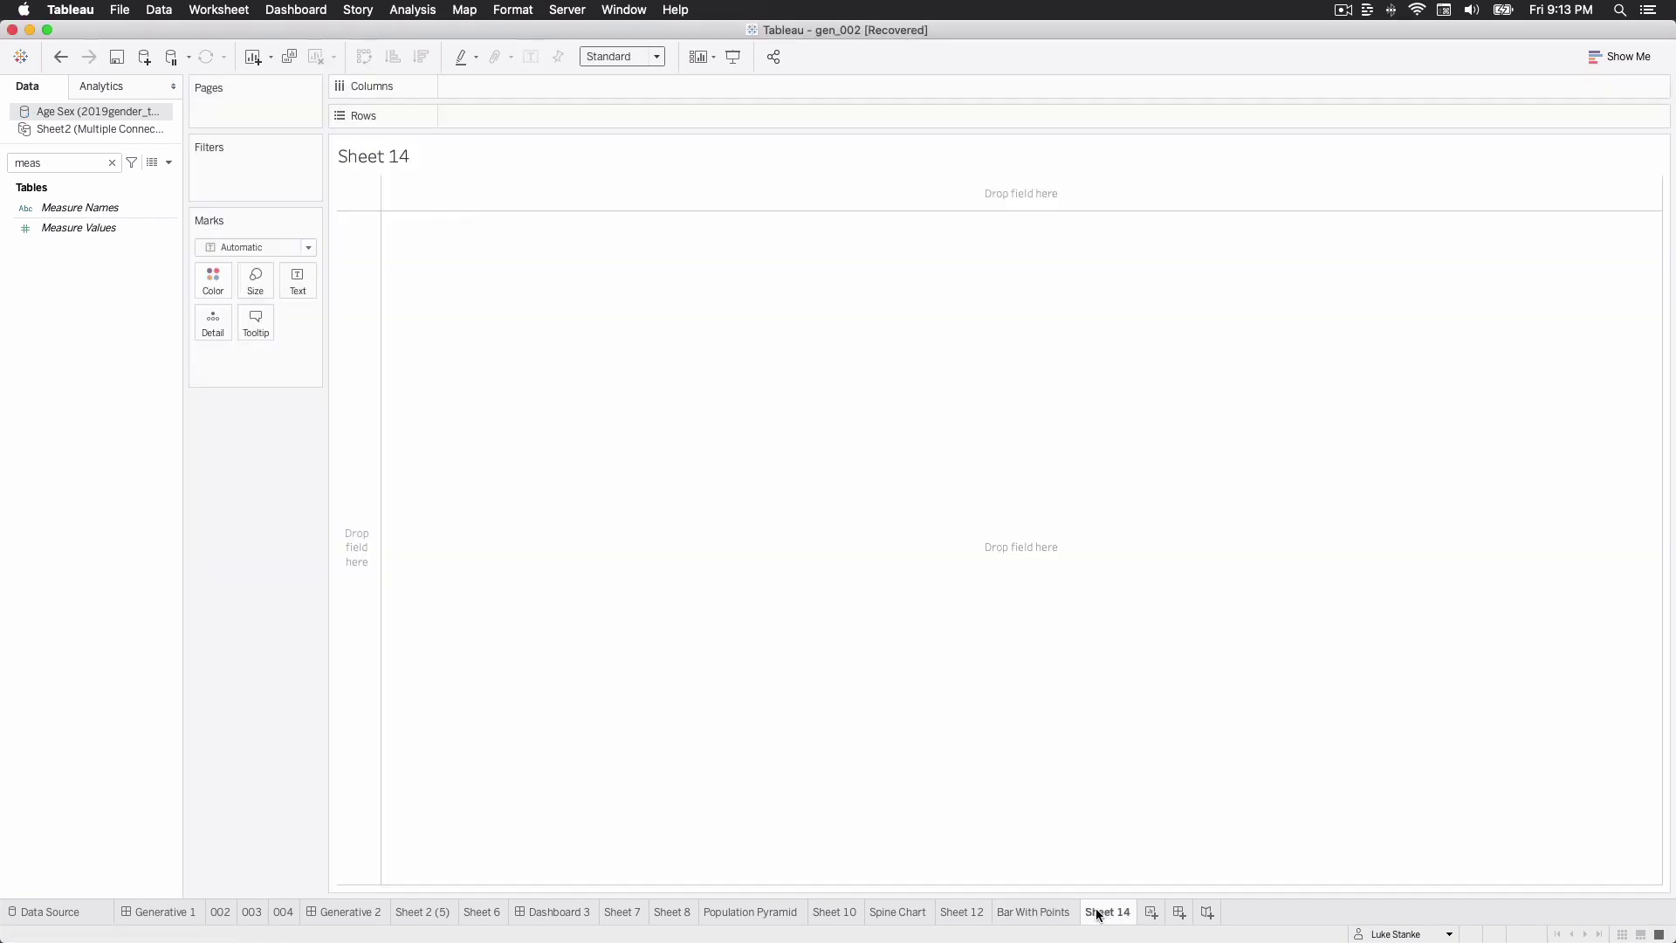
double_click(64, 166)
type("A")
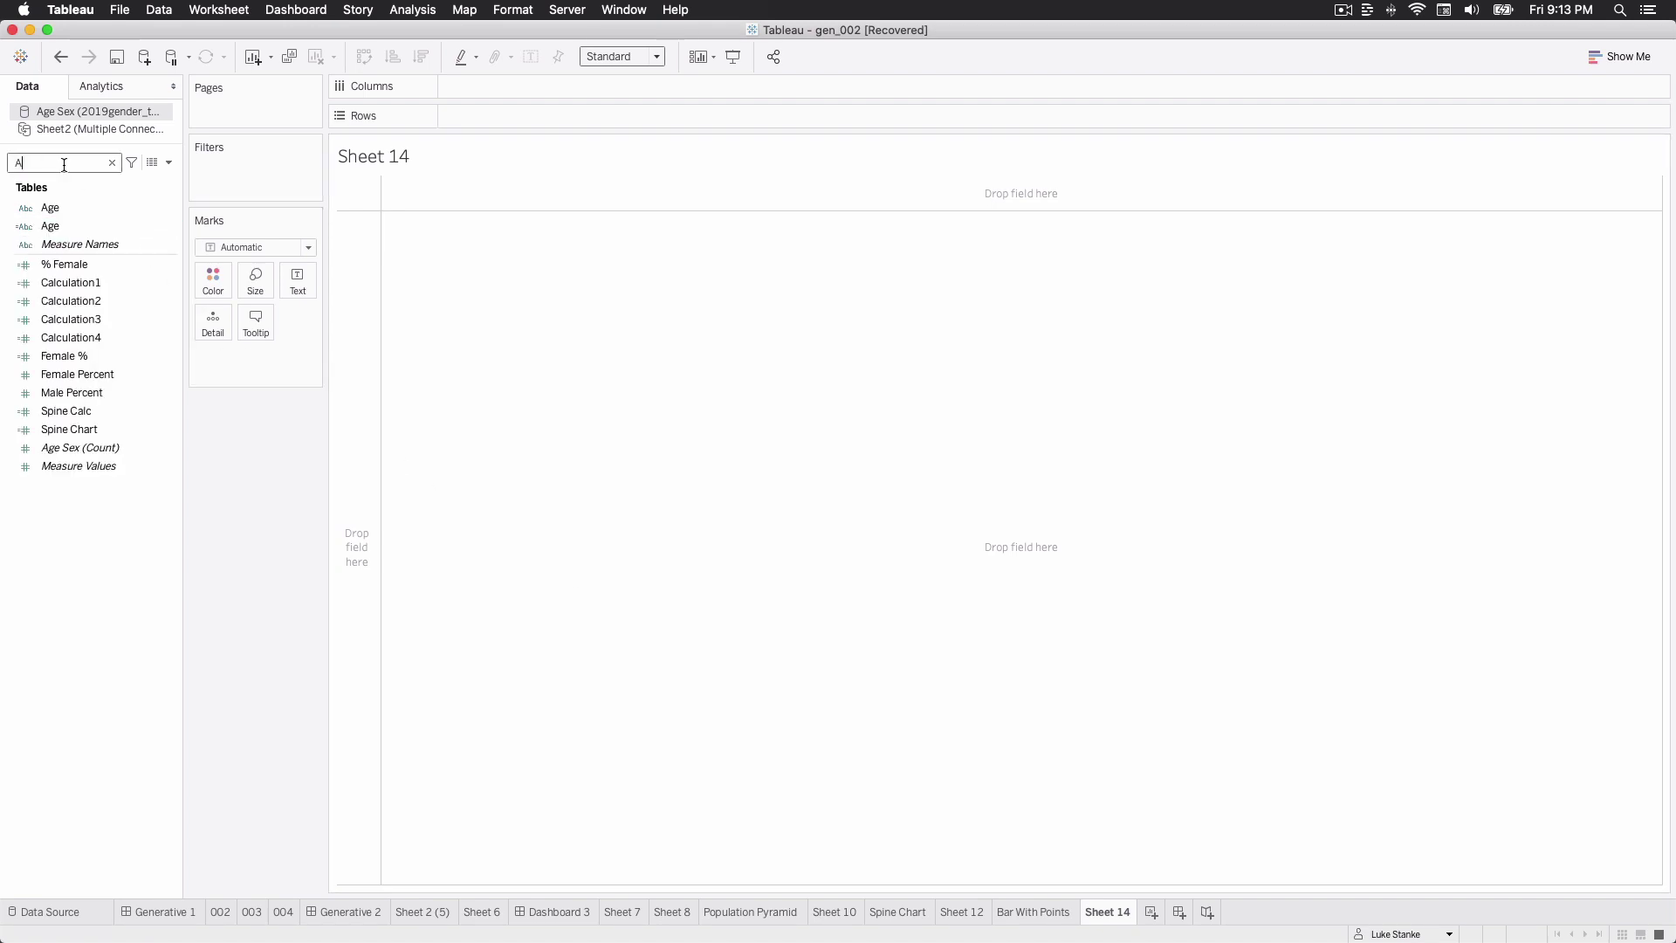
type("g")
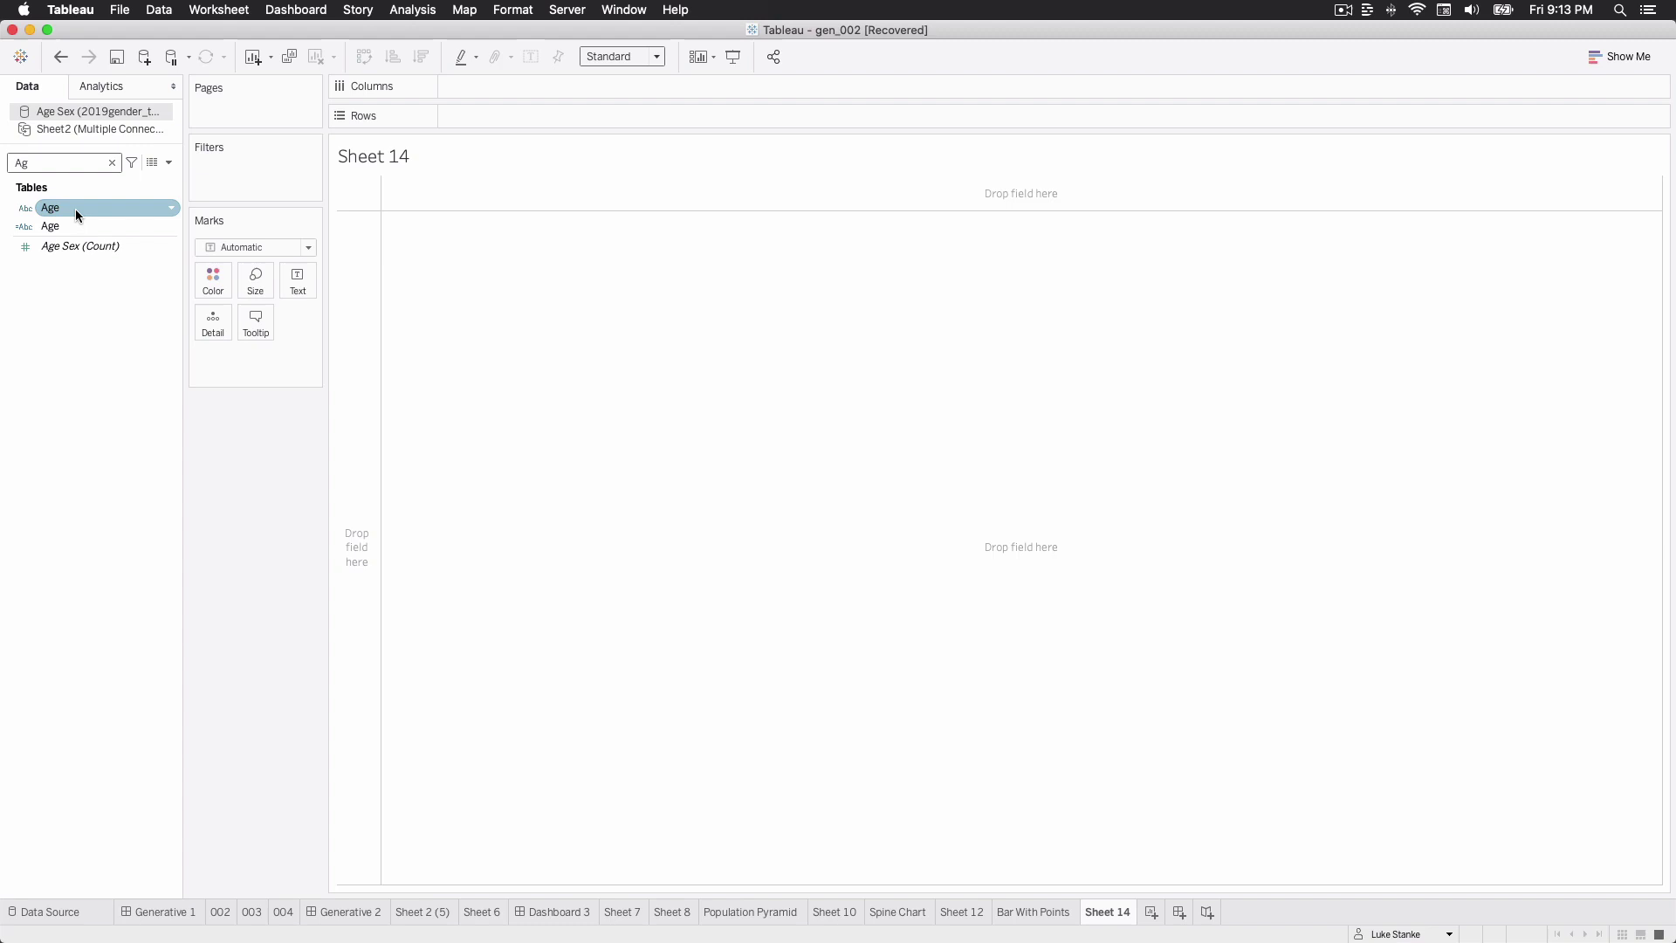
left_click_drag(70, 225, 373, 334)
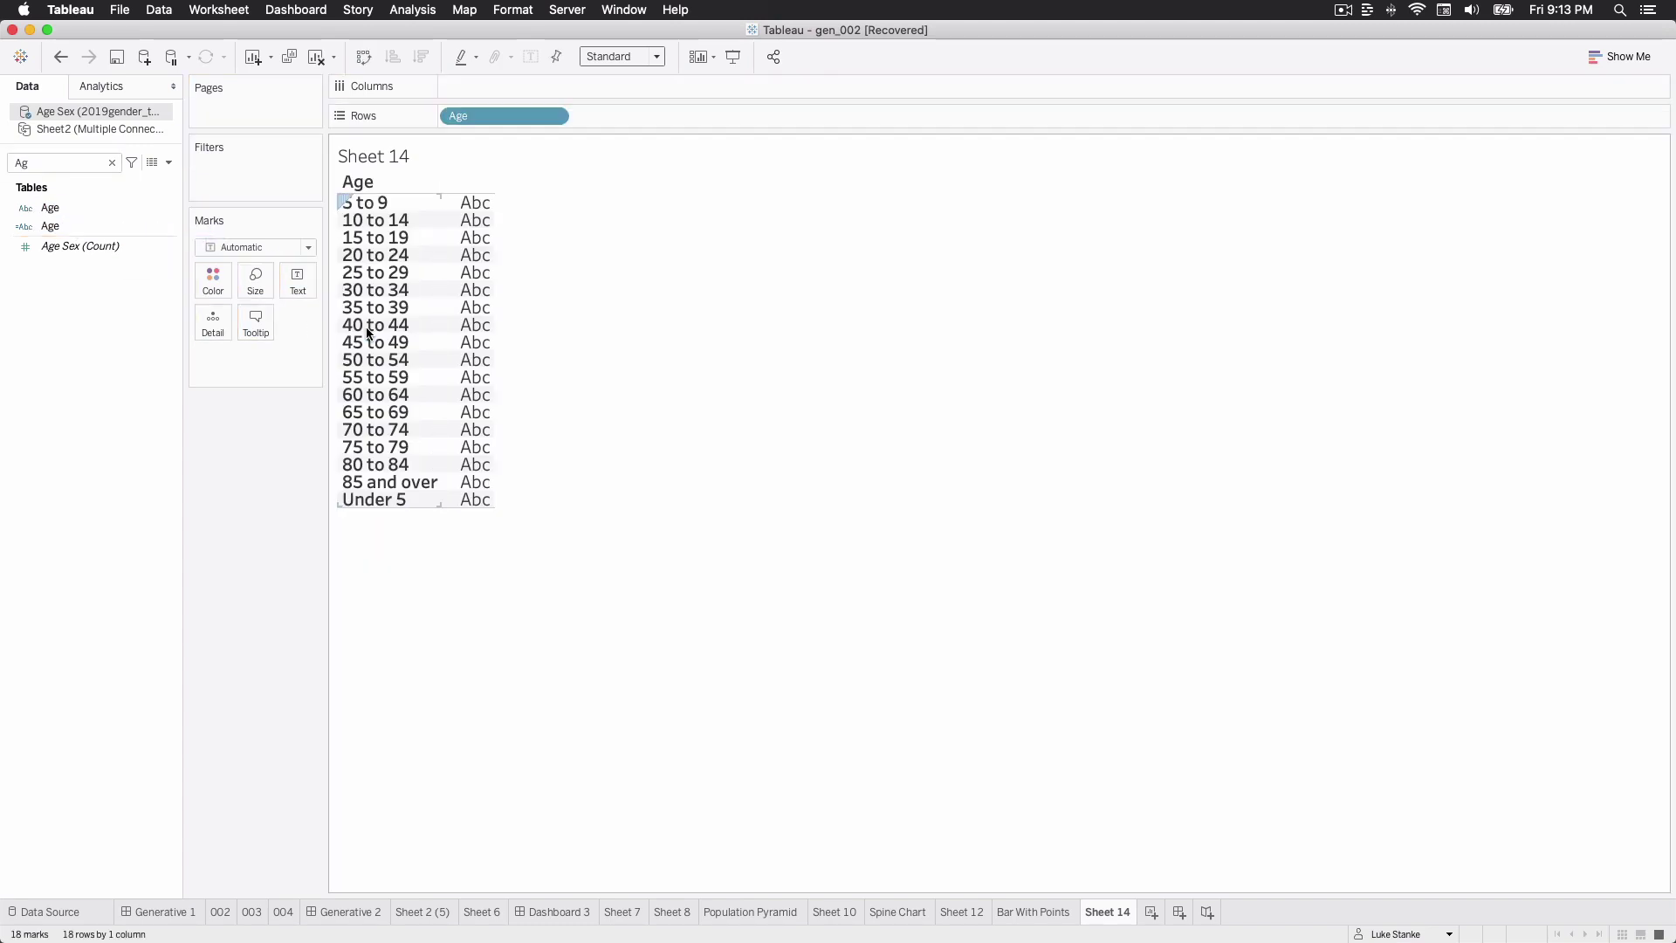
left_click(612, 59)
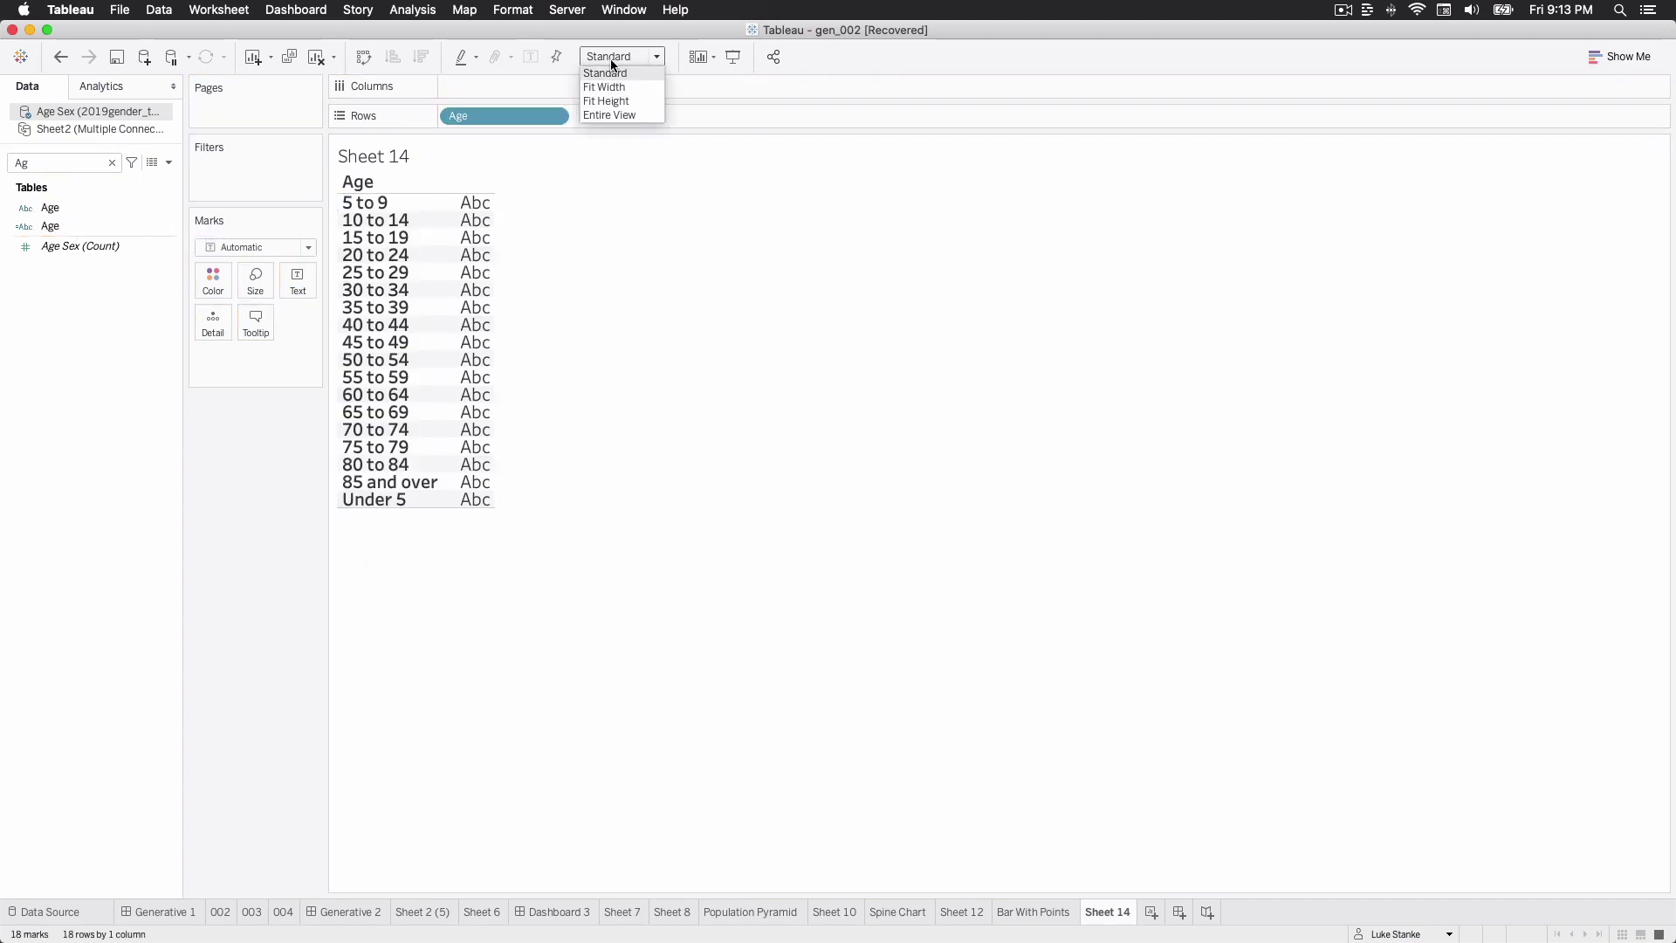
left_click(616, 116)
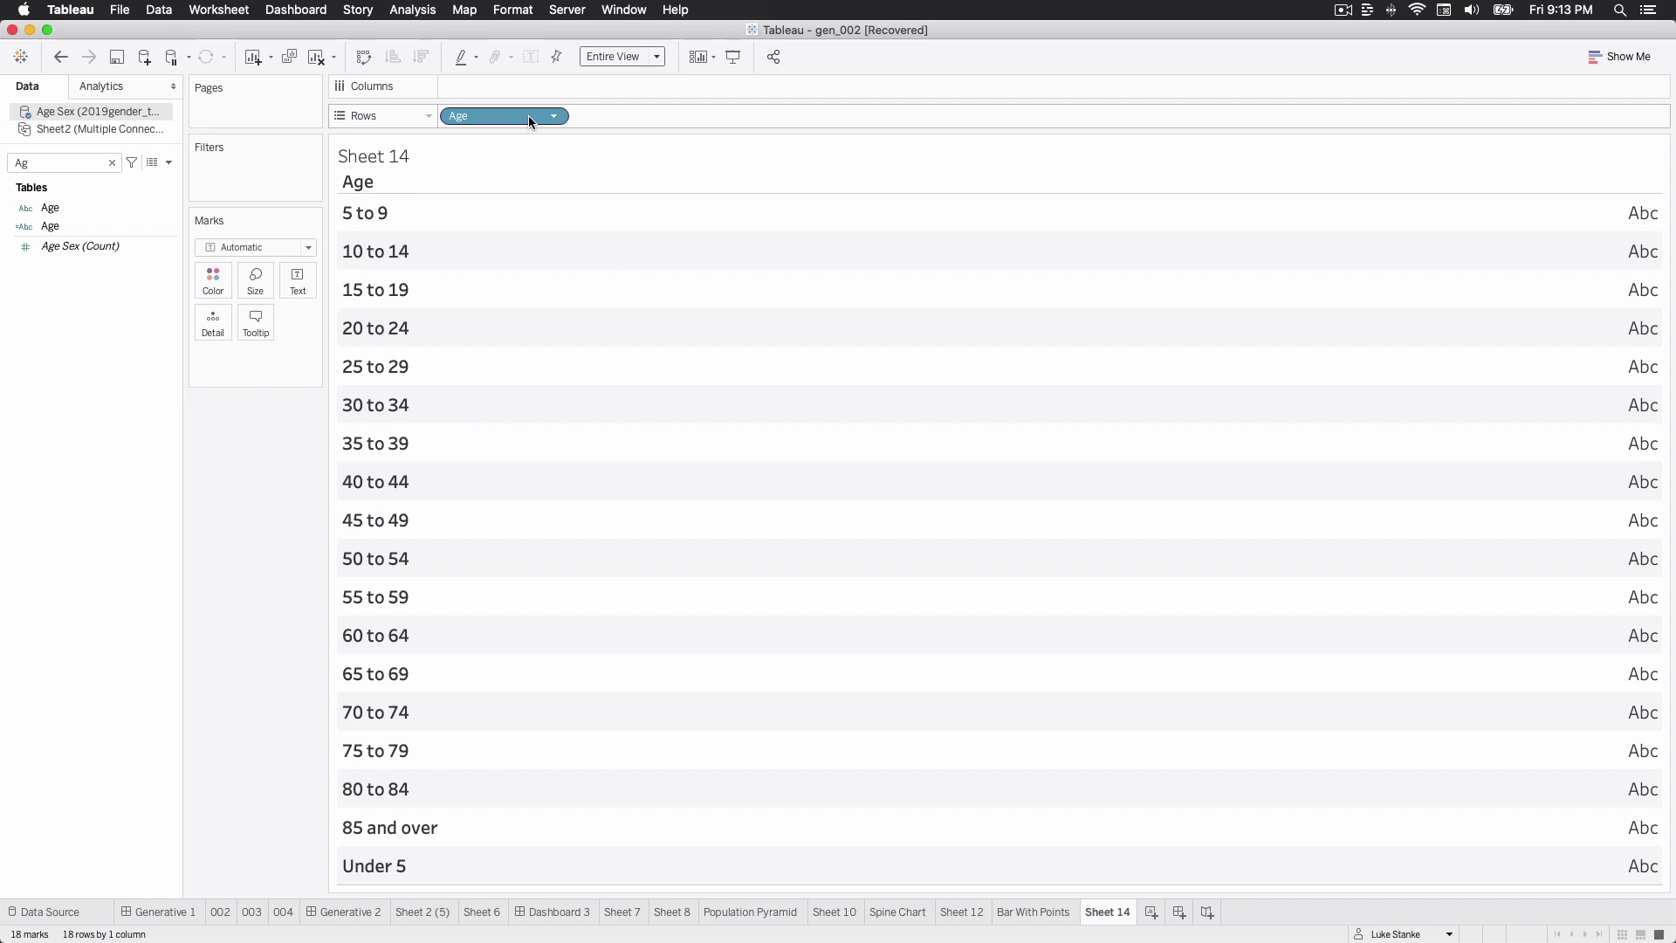
Sort the Age groups descending by the Calculation4 field.
right_click(528, 115)
left_click(566, 200)
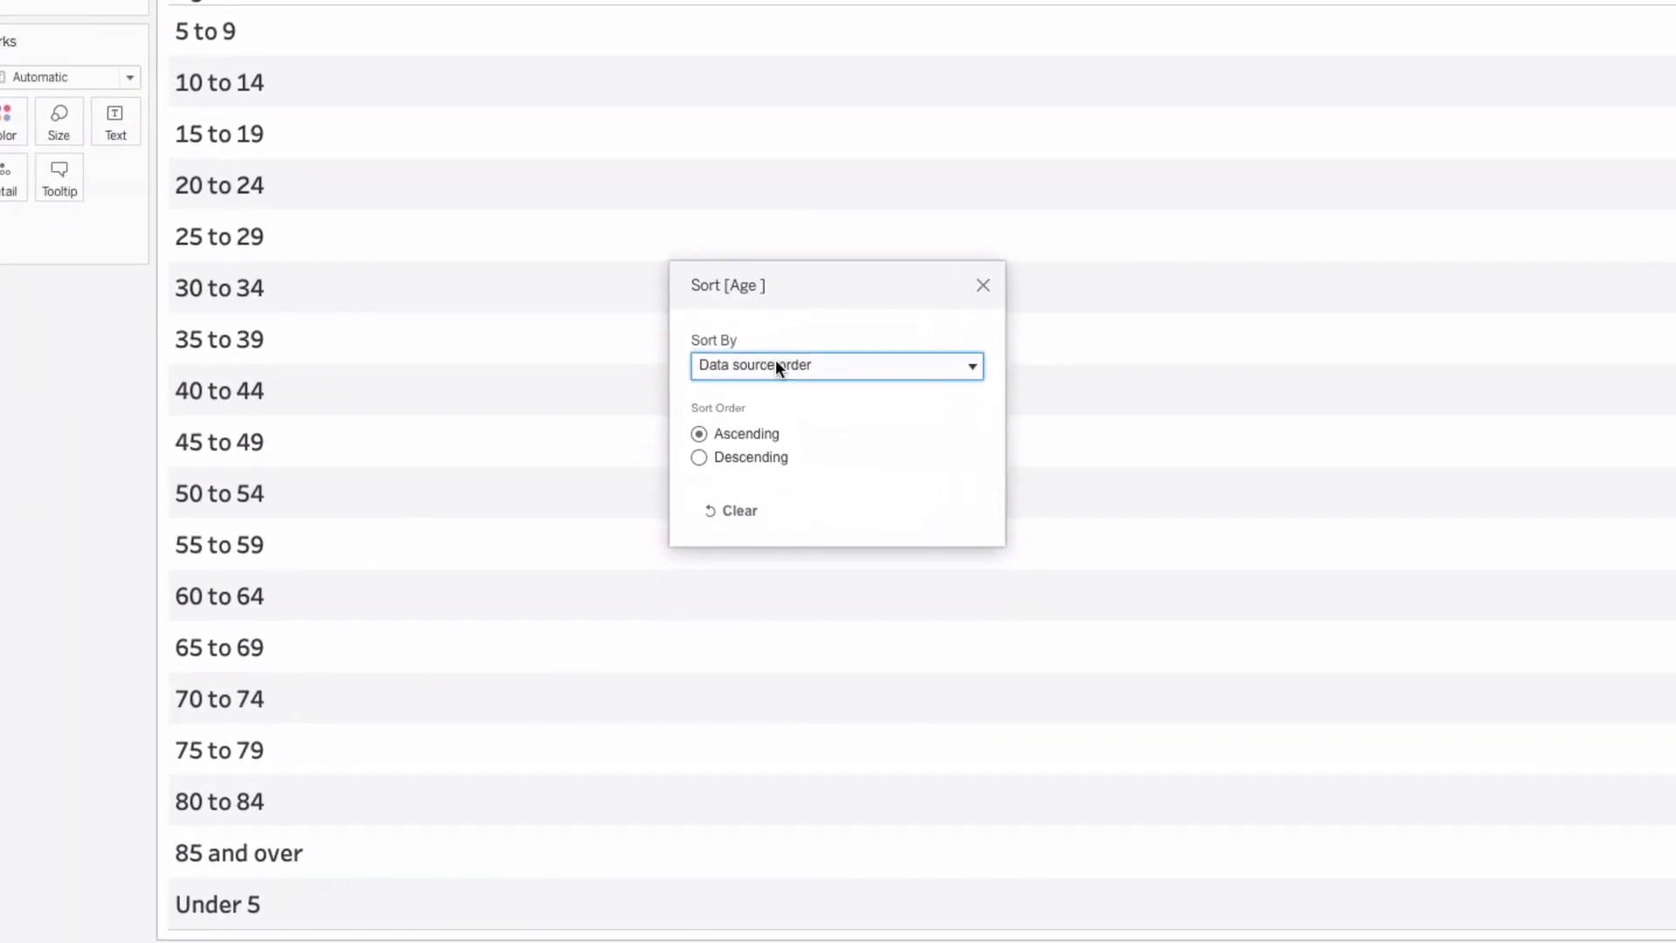
left_click(775, 364)
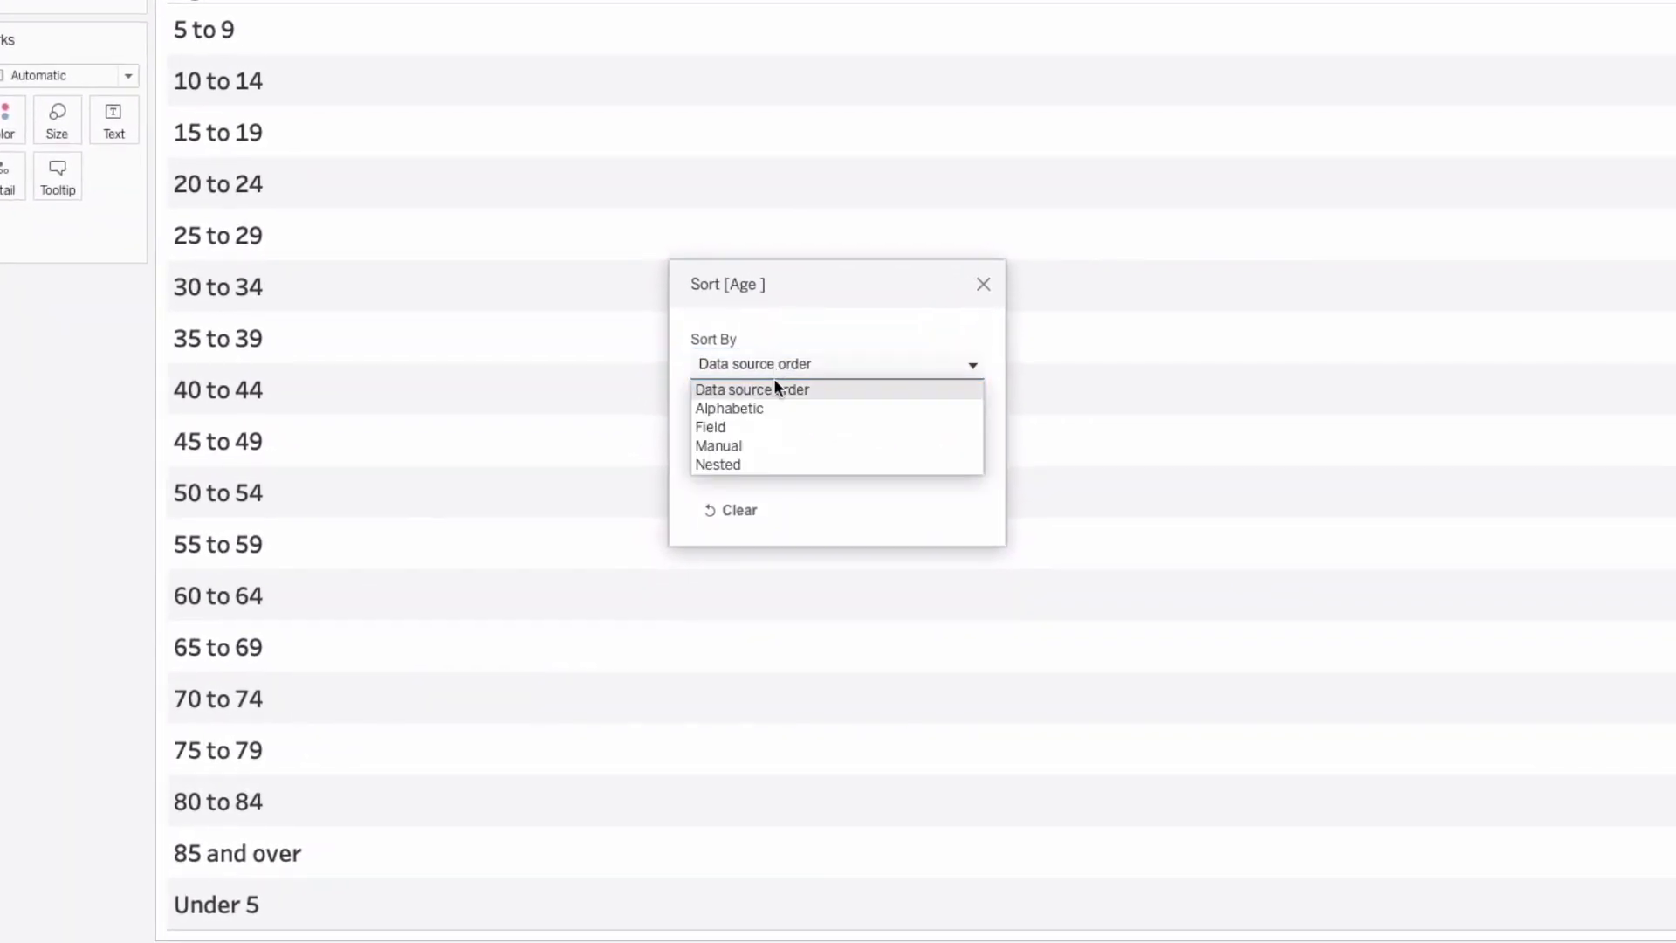
left_click(752, 427)
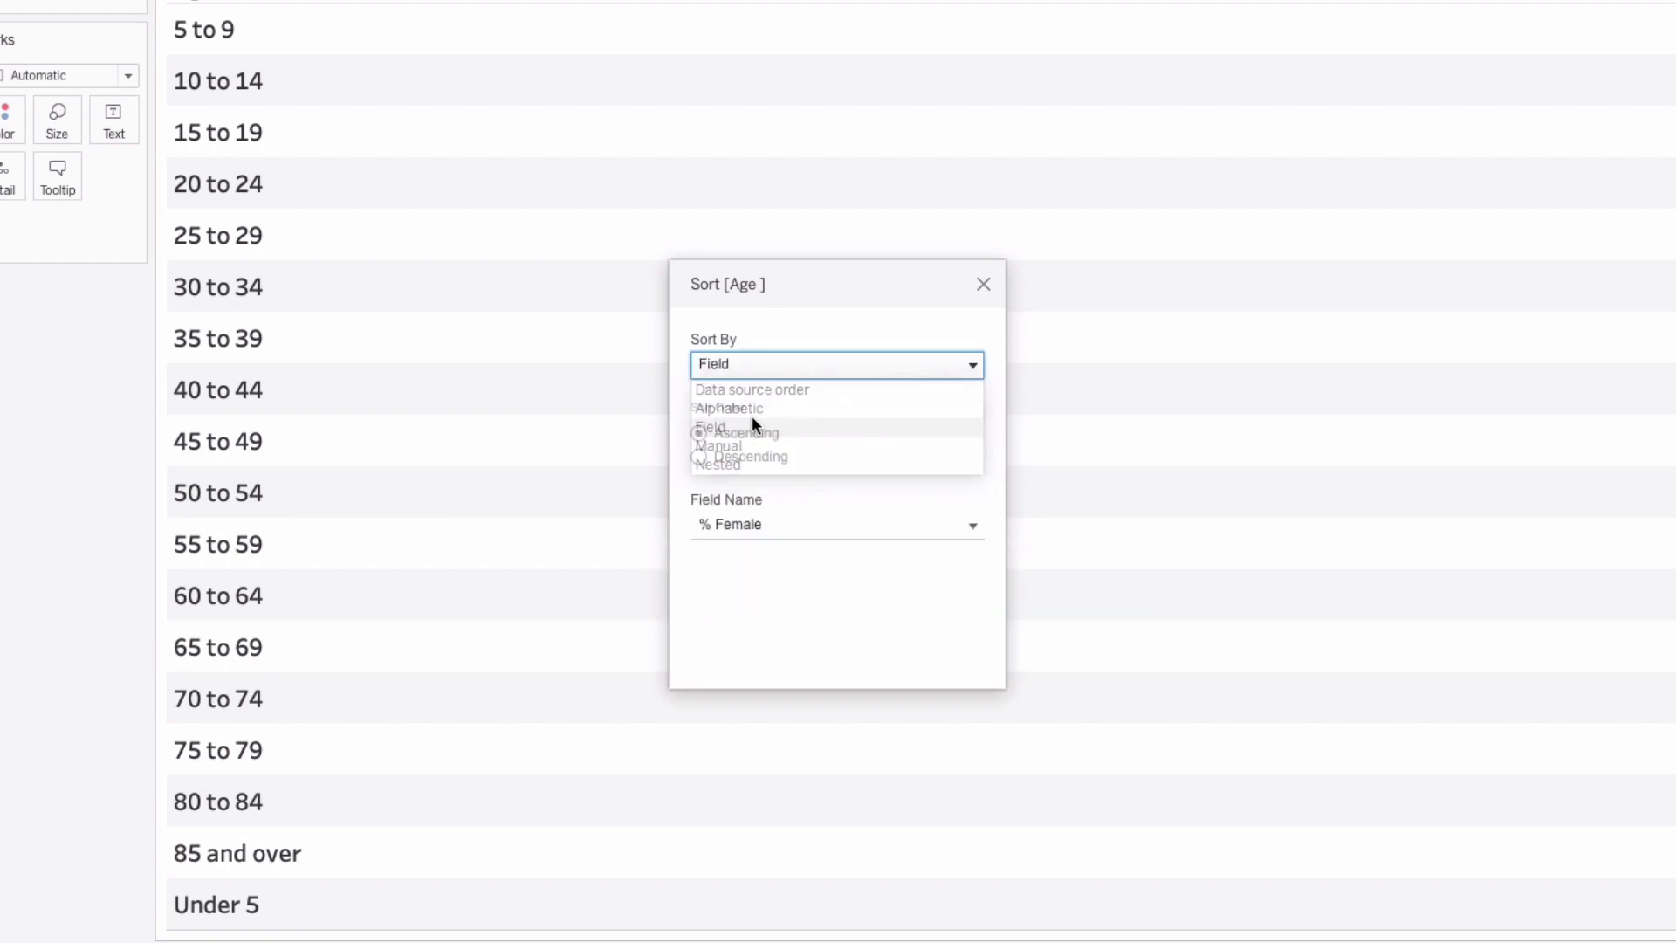
left_click(725, 524)
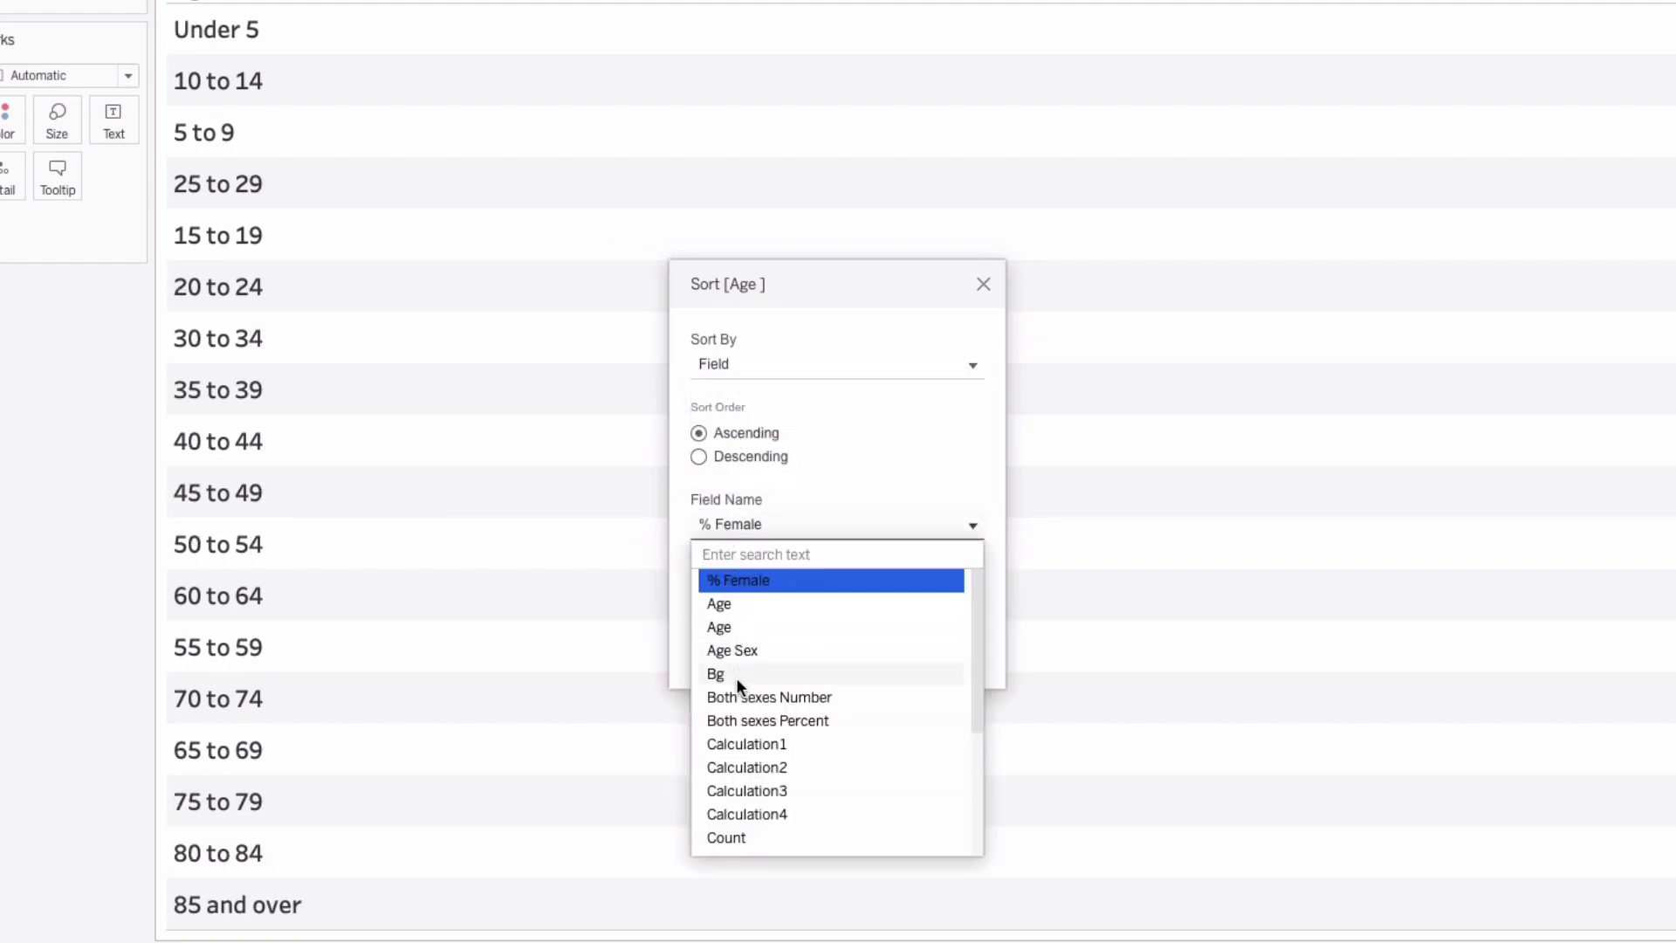
left_click(751, 811)
left_click(708, 455)
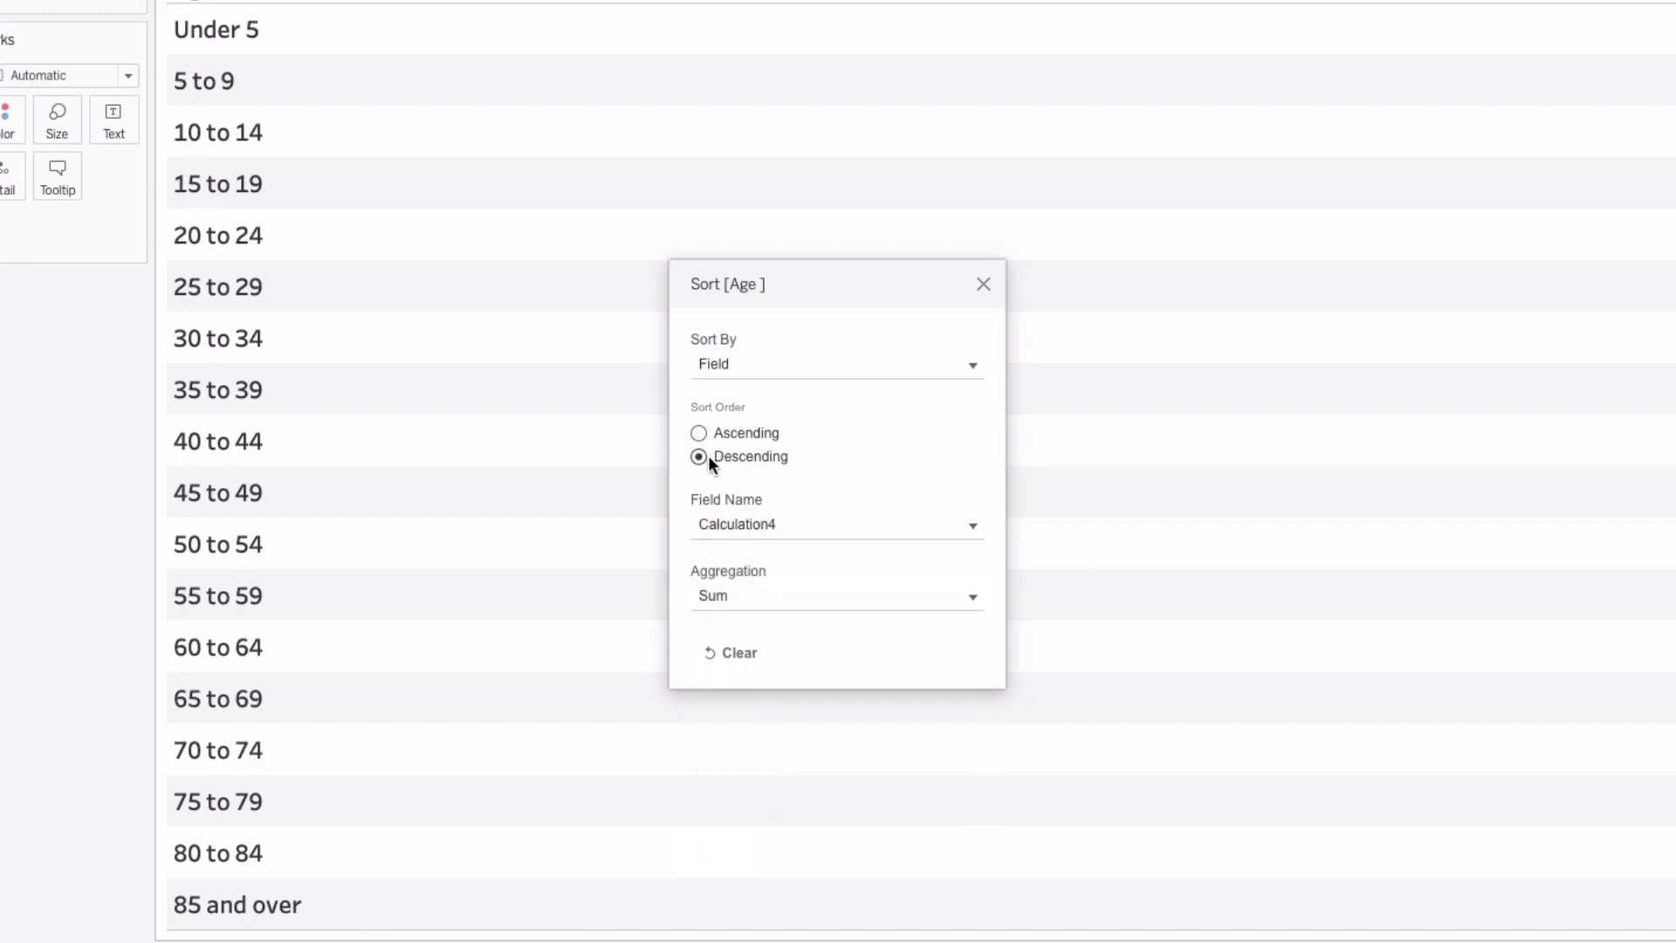
left_click(982, 286)
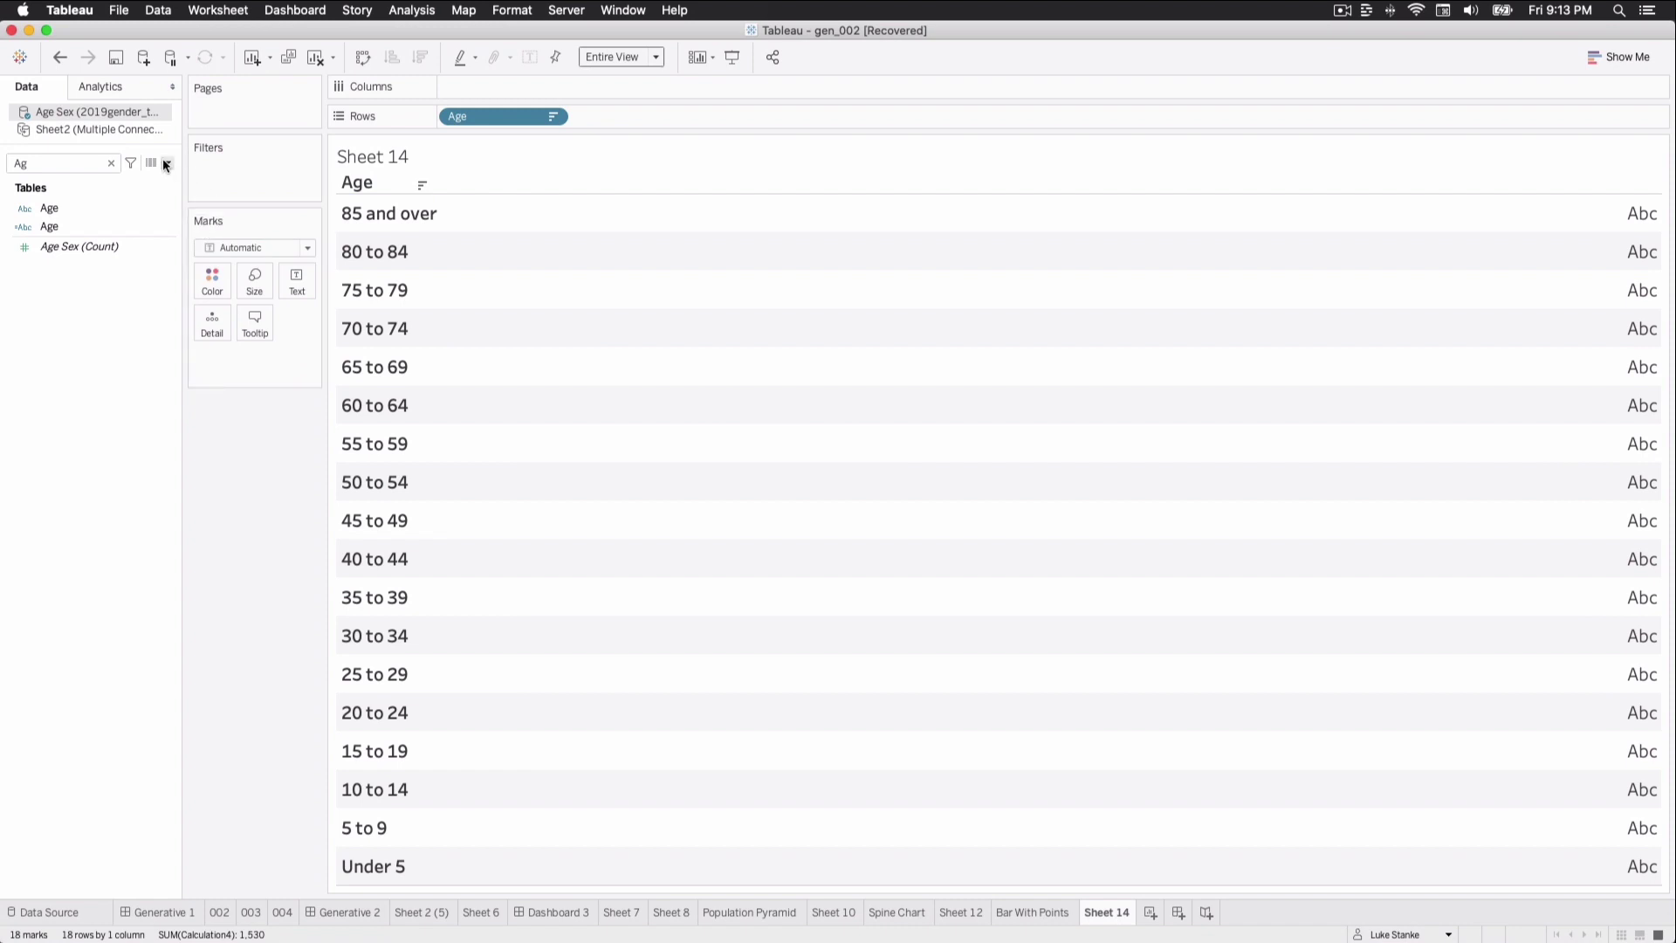
Create a calculated field and begin the formula SUM(IF [Sex]="Female".
left_click(162, 162)
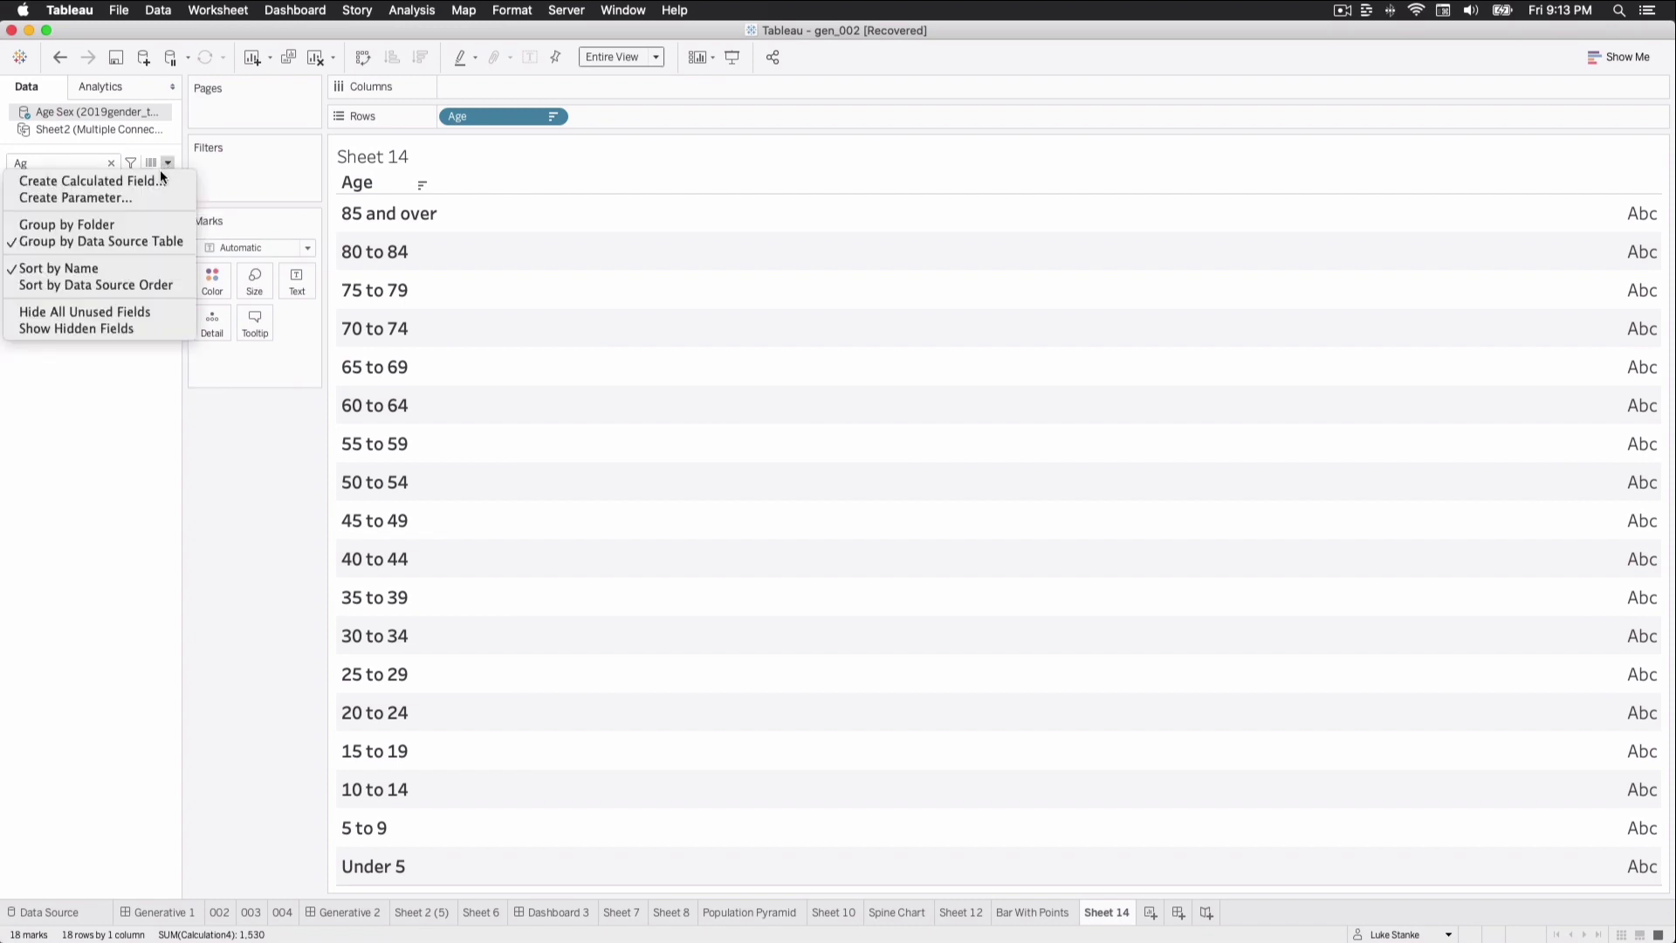
left_click(161, 180)
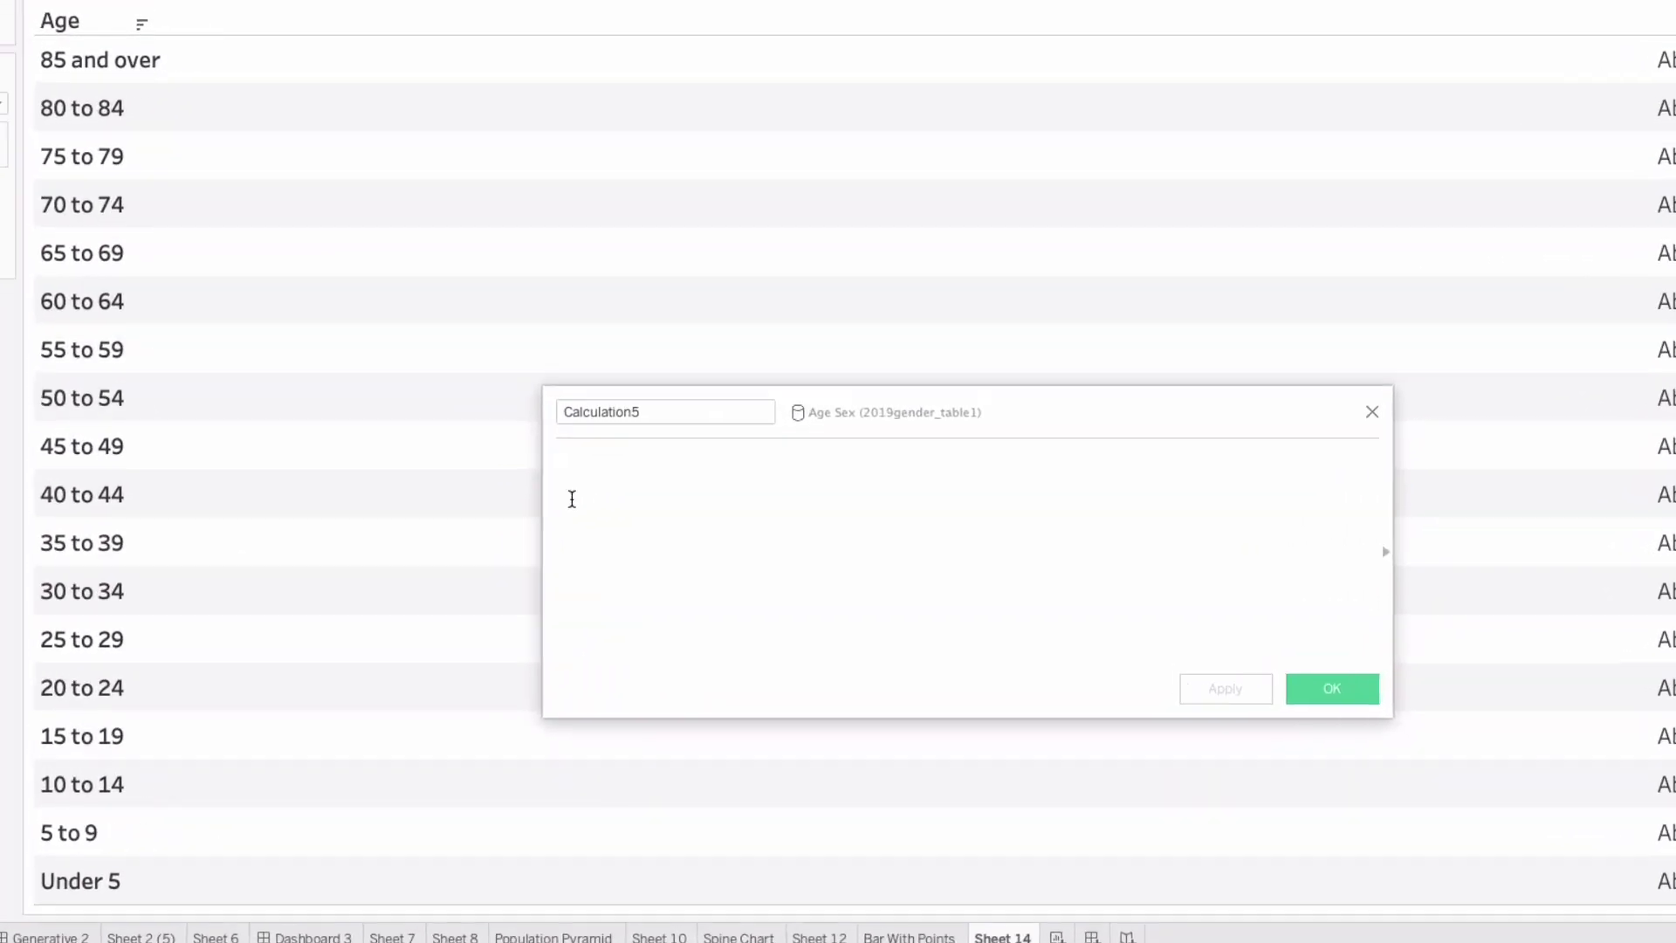
type("S")
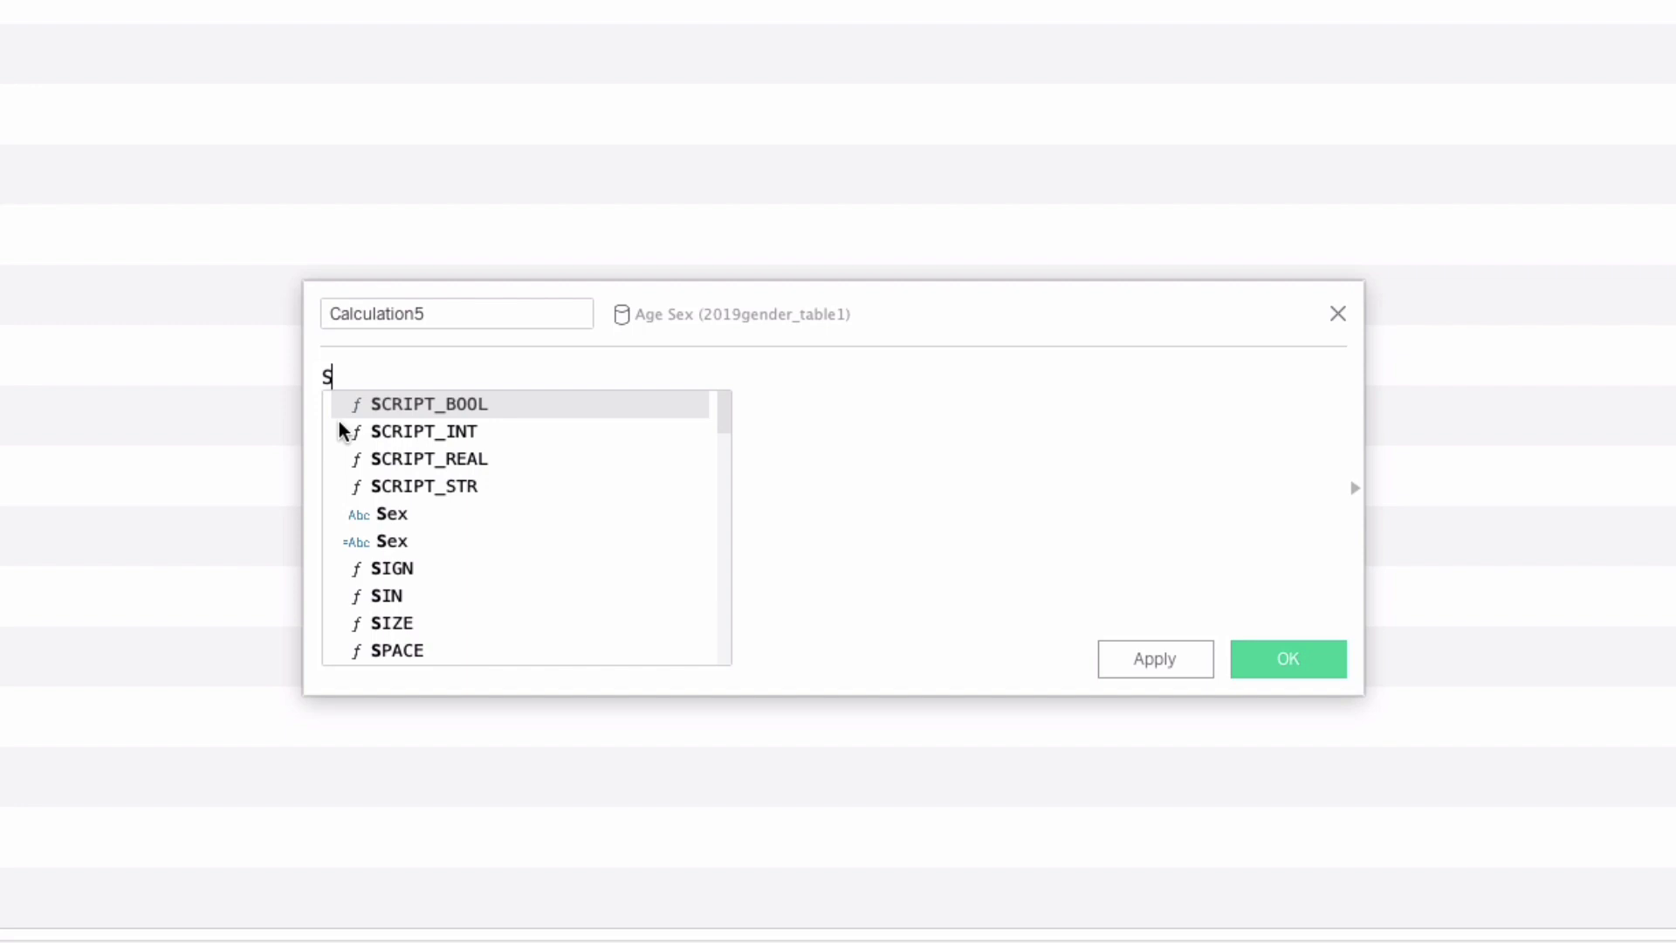
type("UM(o")
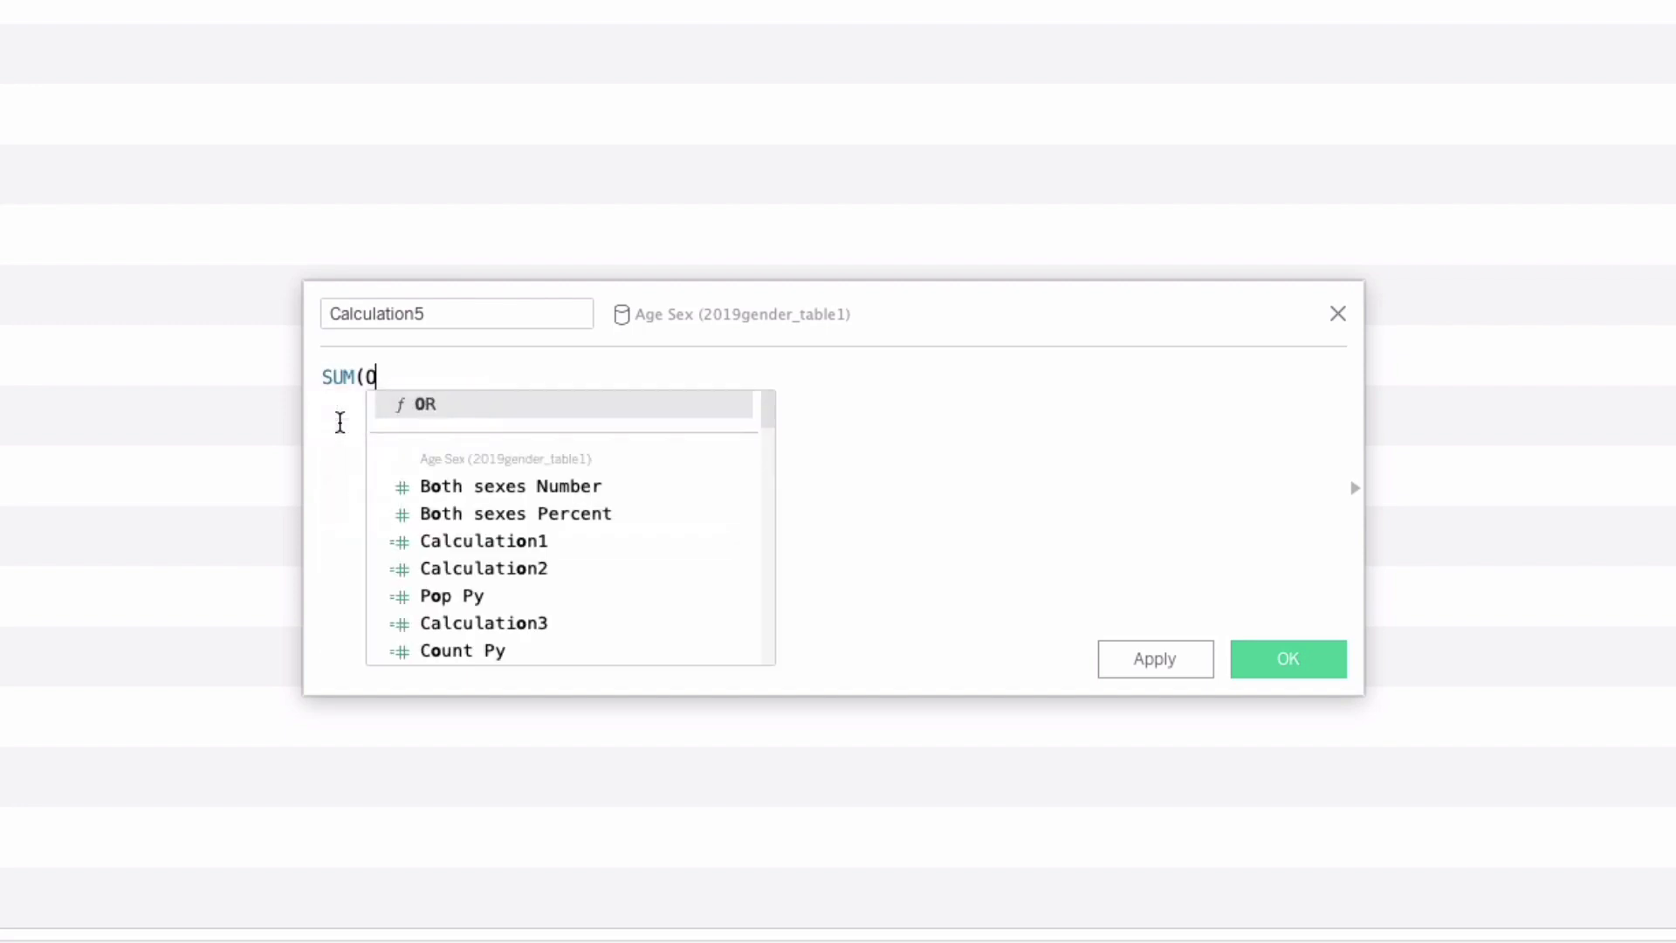
key("BackSpace")
type("f")
key("BackSpace")
type("IF ")
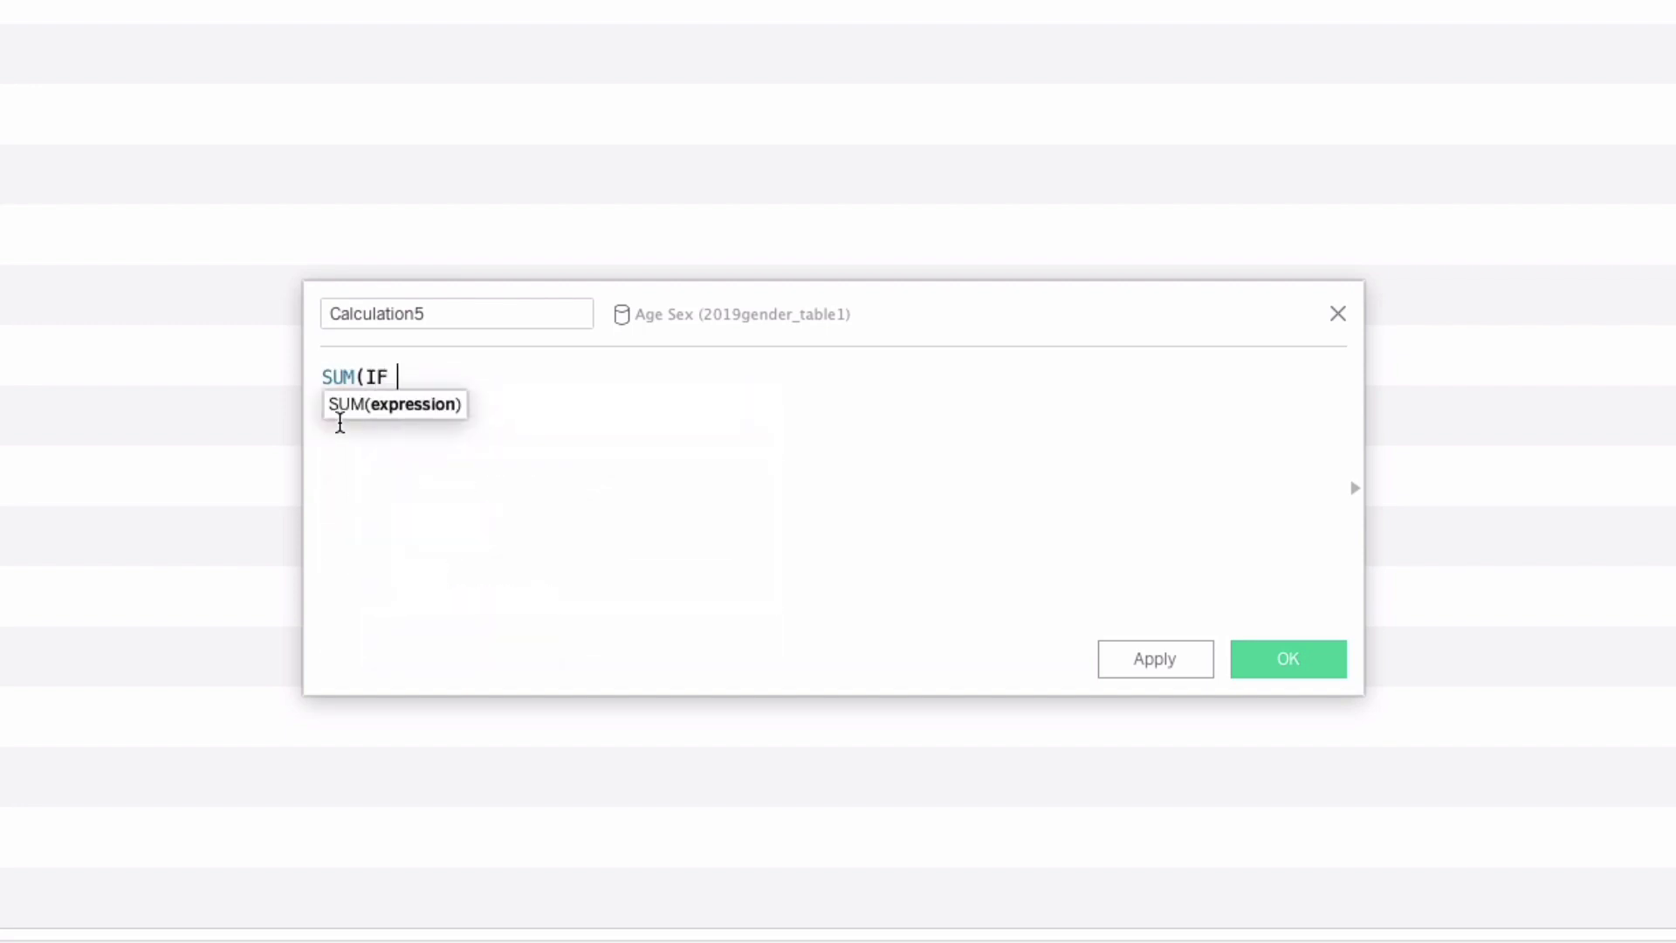
type("Se")
key("Up")
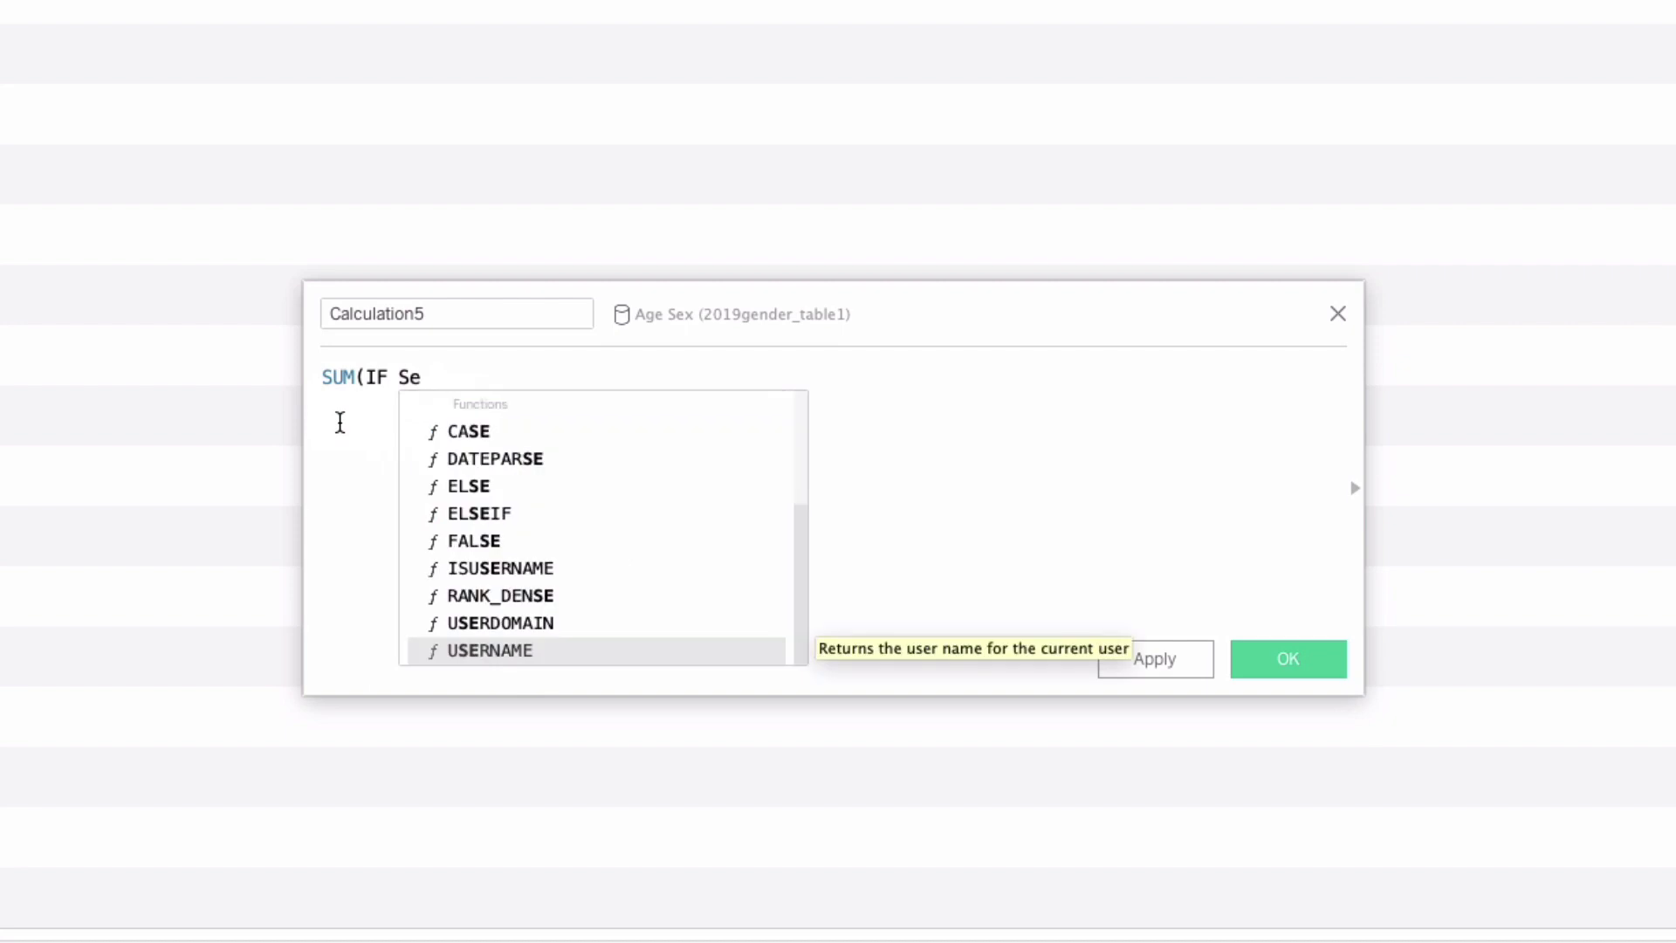
key("Down")
key("Down")
key("Return")
type("= \"")
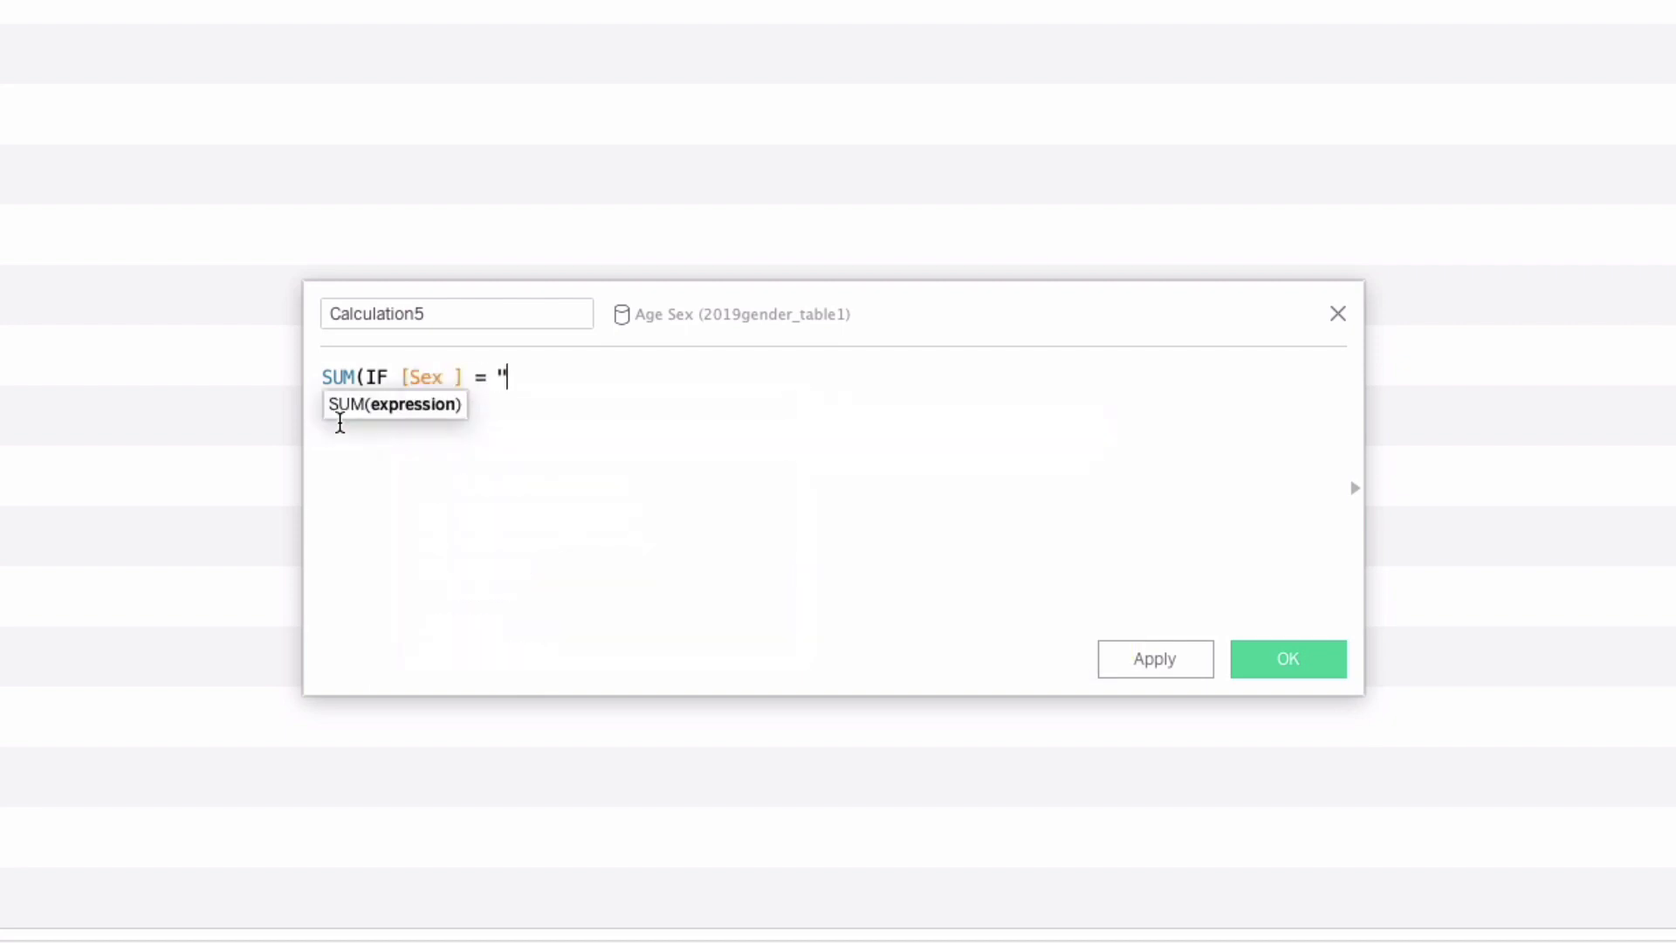
type("Fema")
type("le\" THEN ")
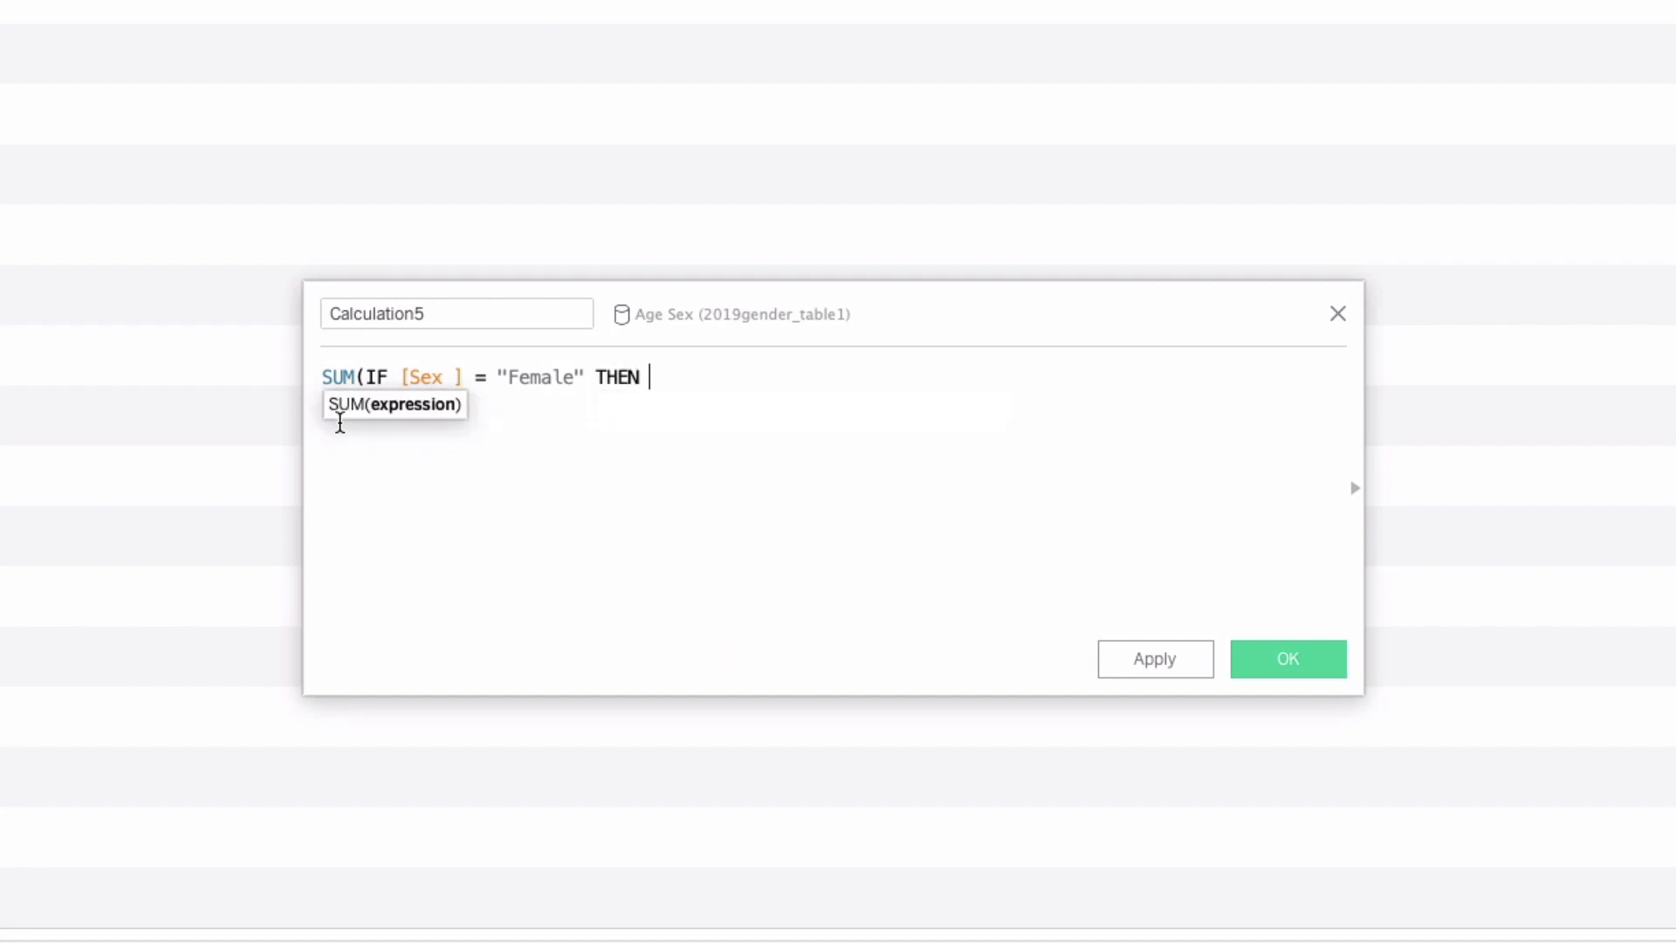
type("Cou")
Finish the formula with THEN [Count] END)/SUM([Count]) and start renaming it '% of Female'.
key("Return")
type("ENG")
key("BackSpace")
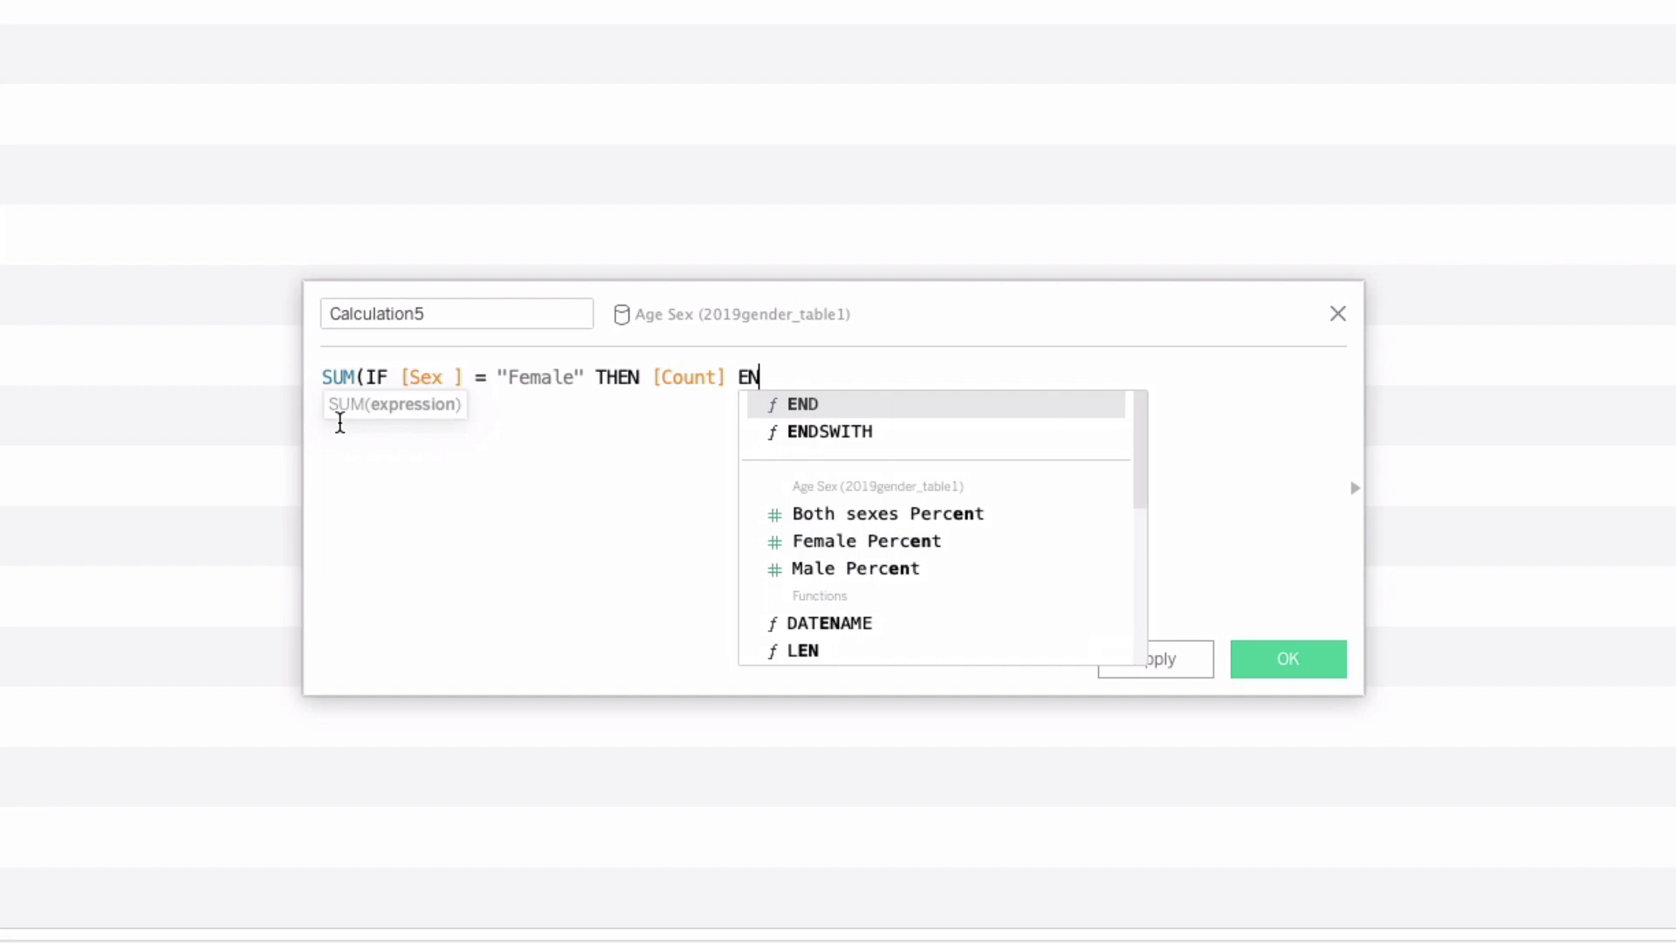
type("D)")
key("Return")
type("/")
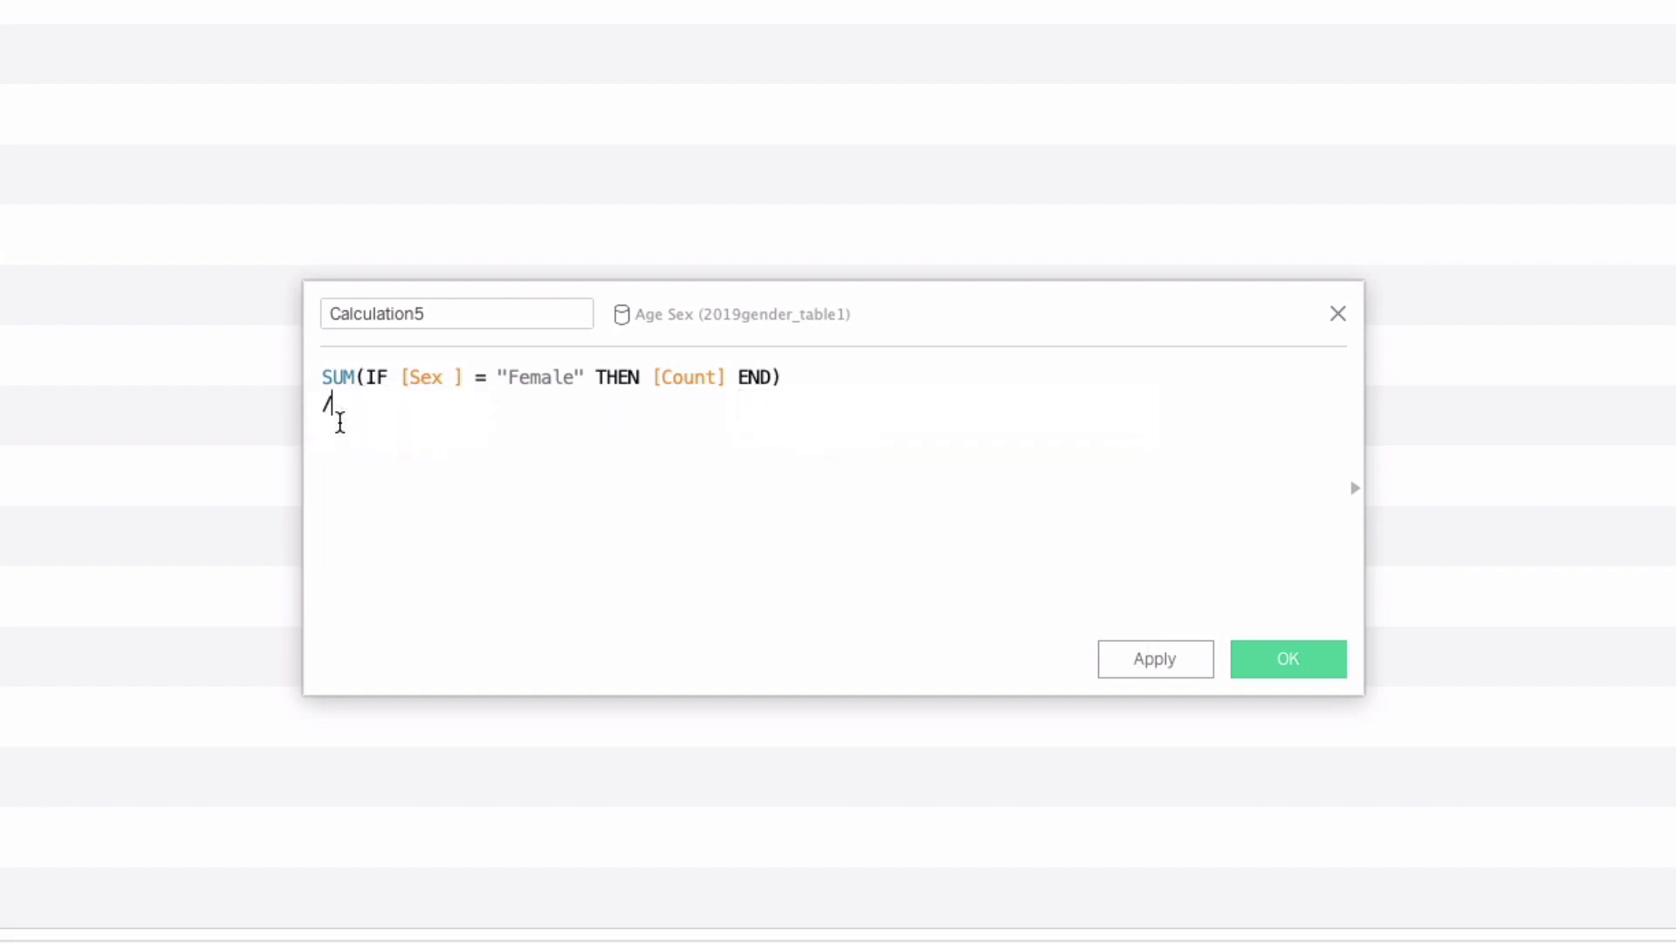
key("Return")
type("SUM(Co")
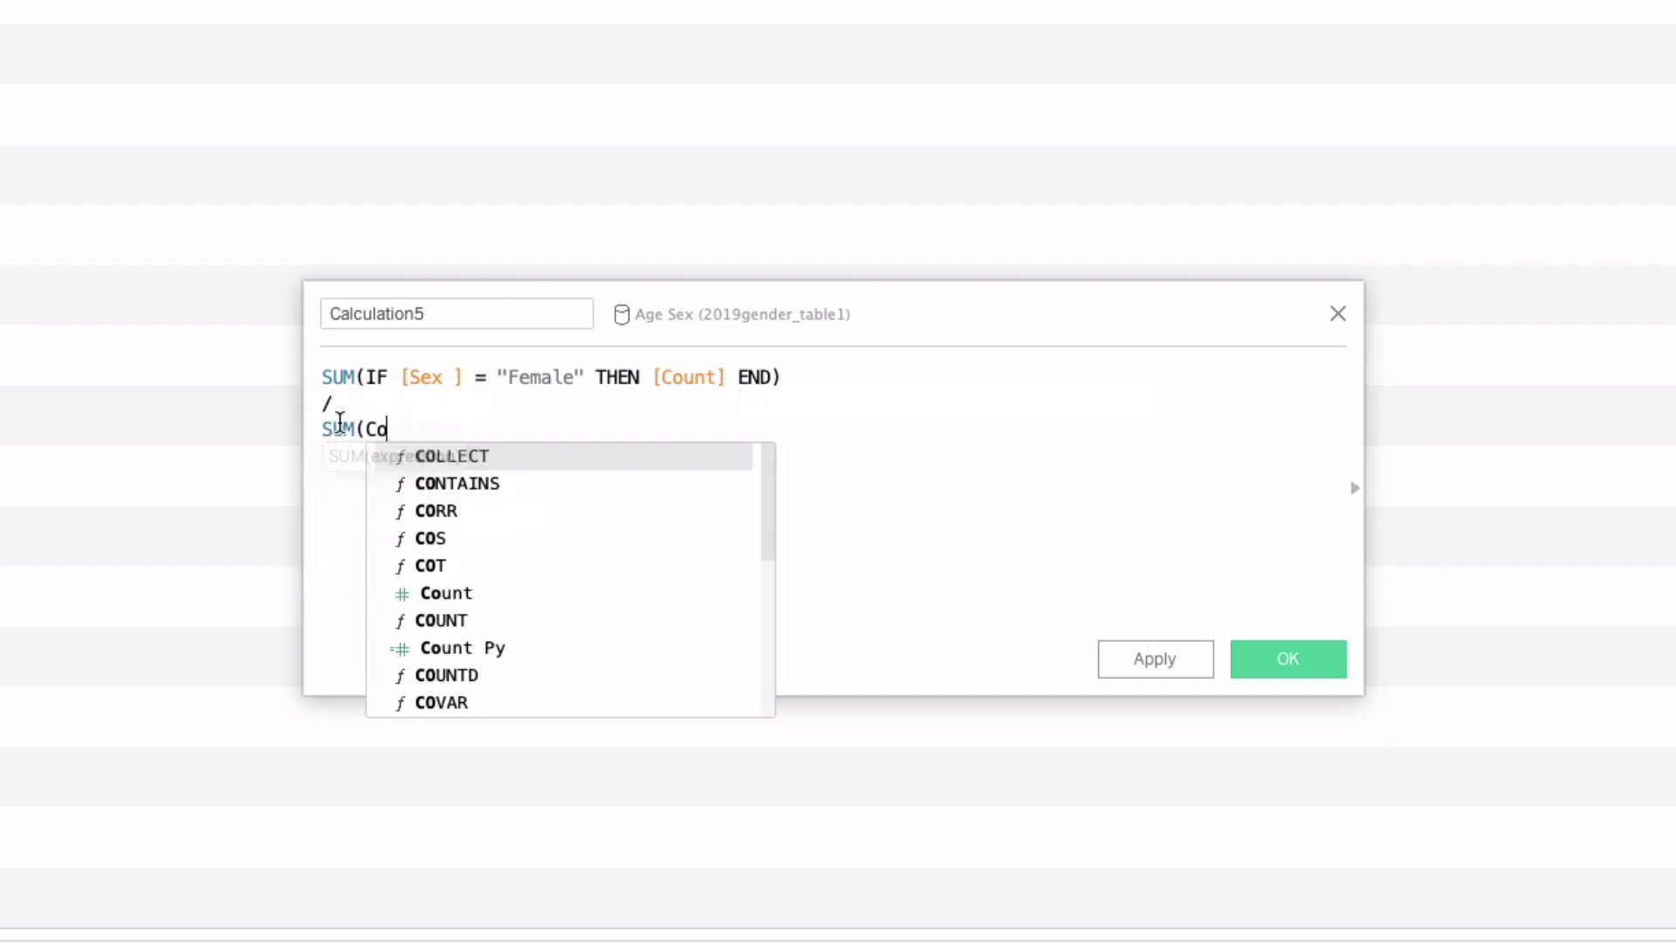
type("un")
key("Return")
type(")")
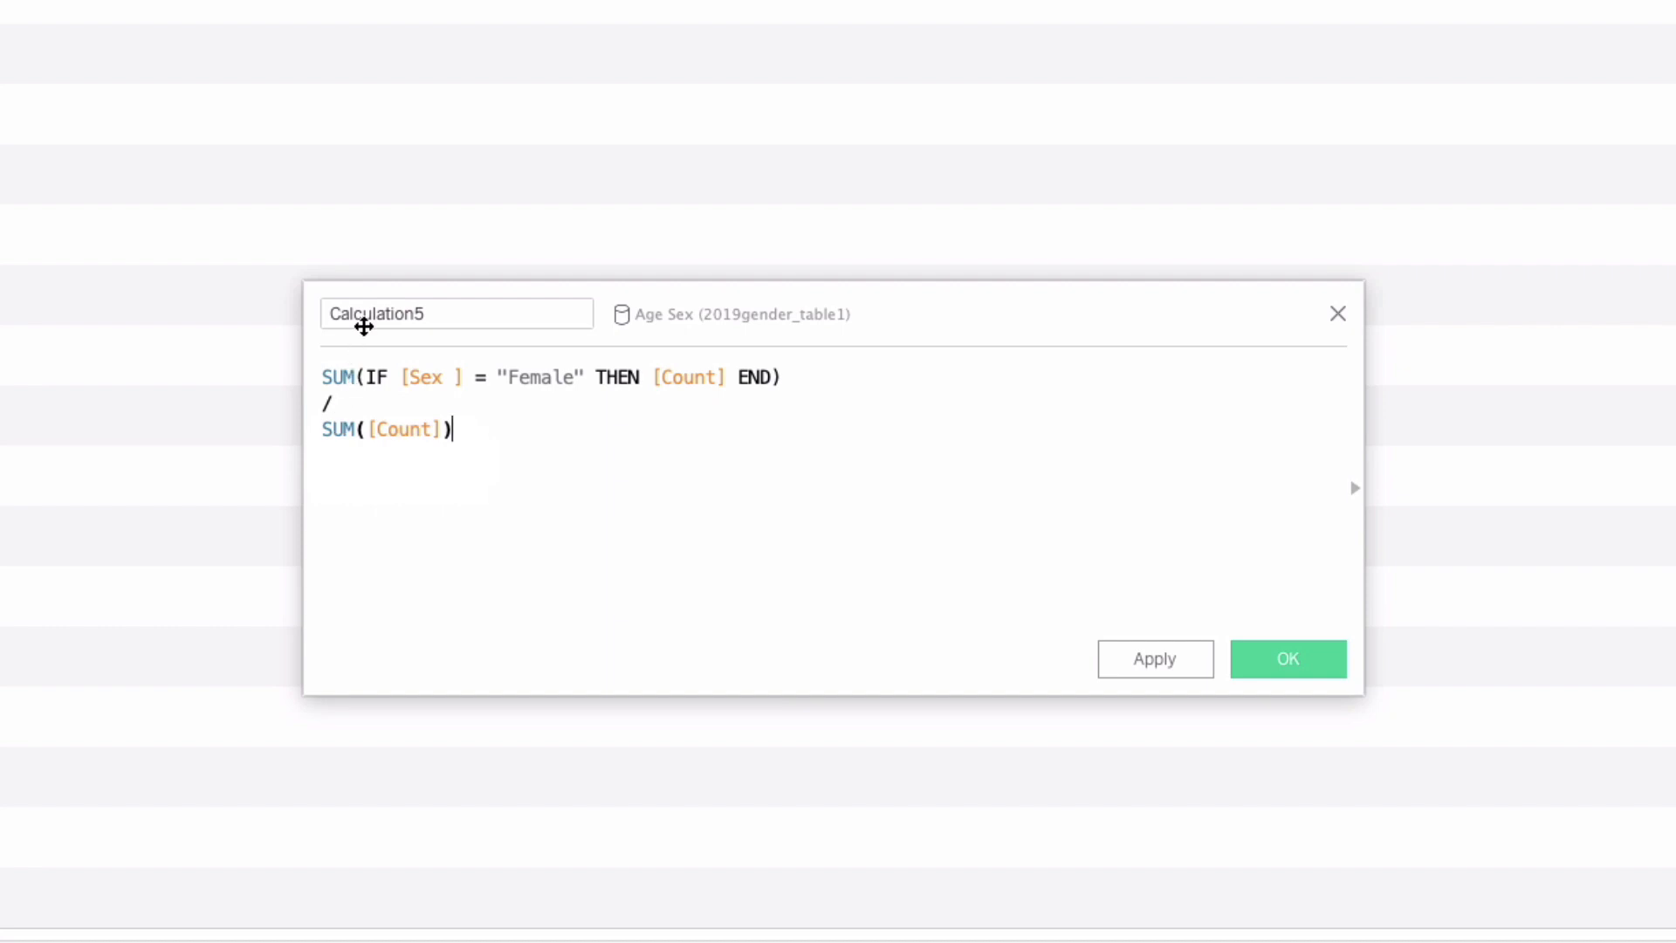
double_click(363, 322)
type("% of F")
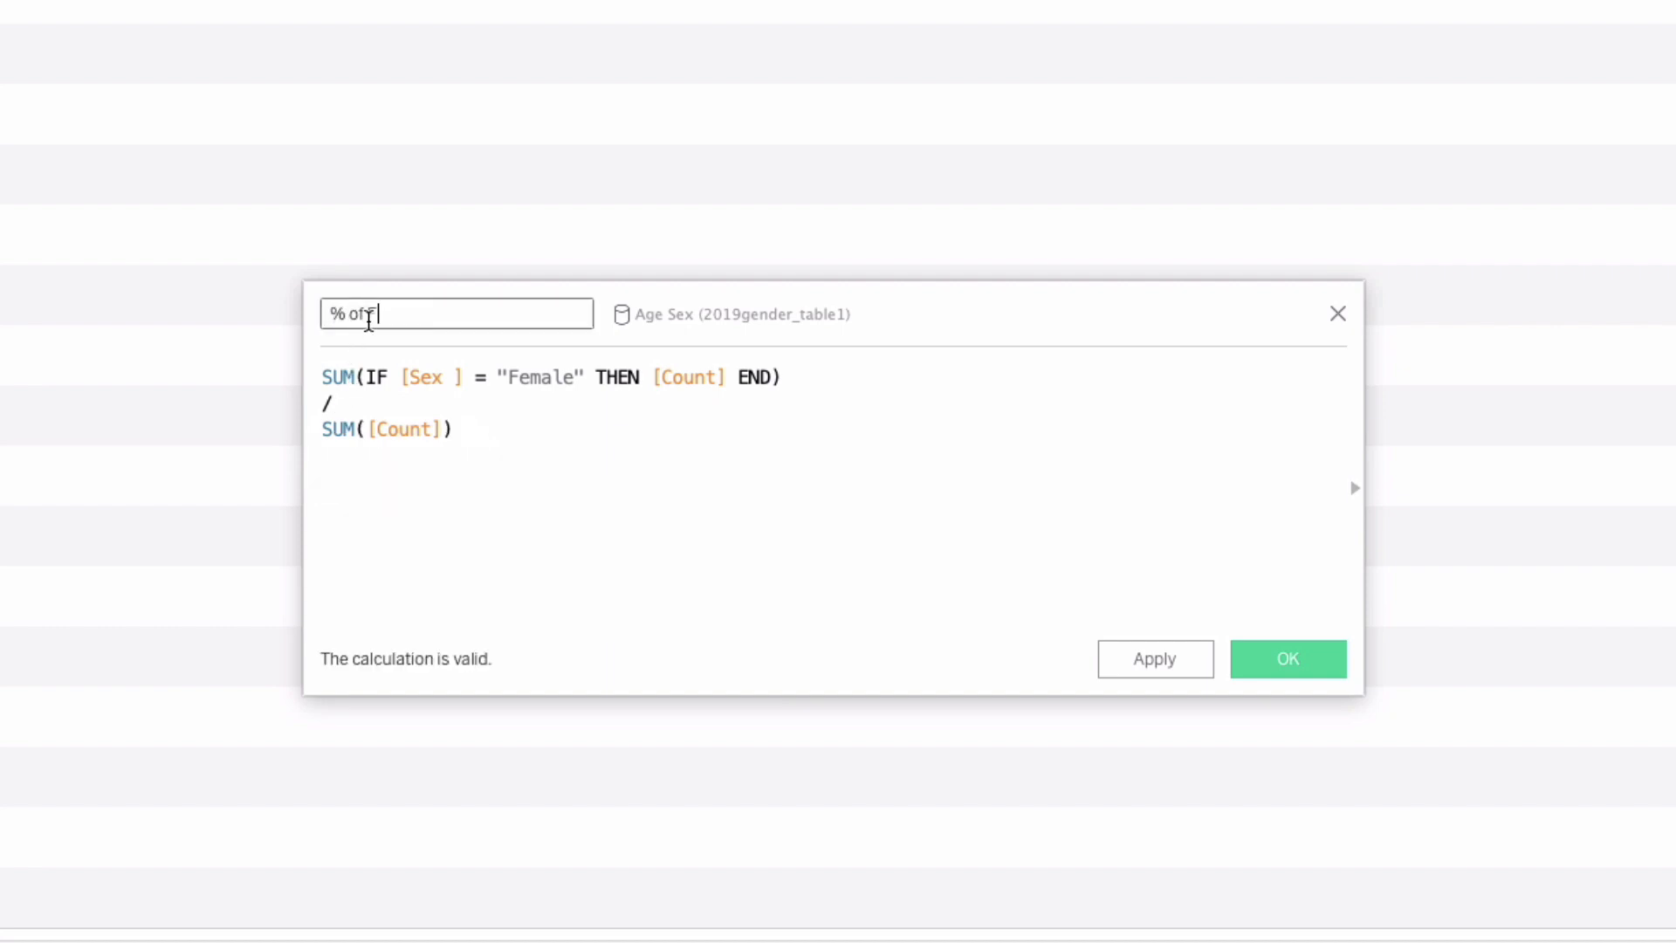
type("emale")
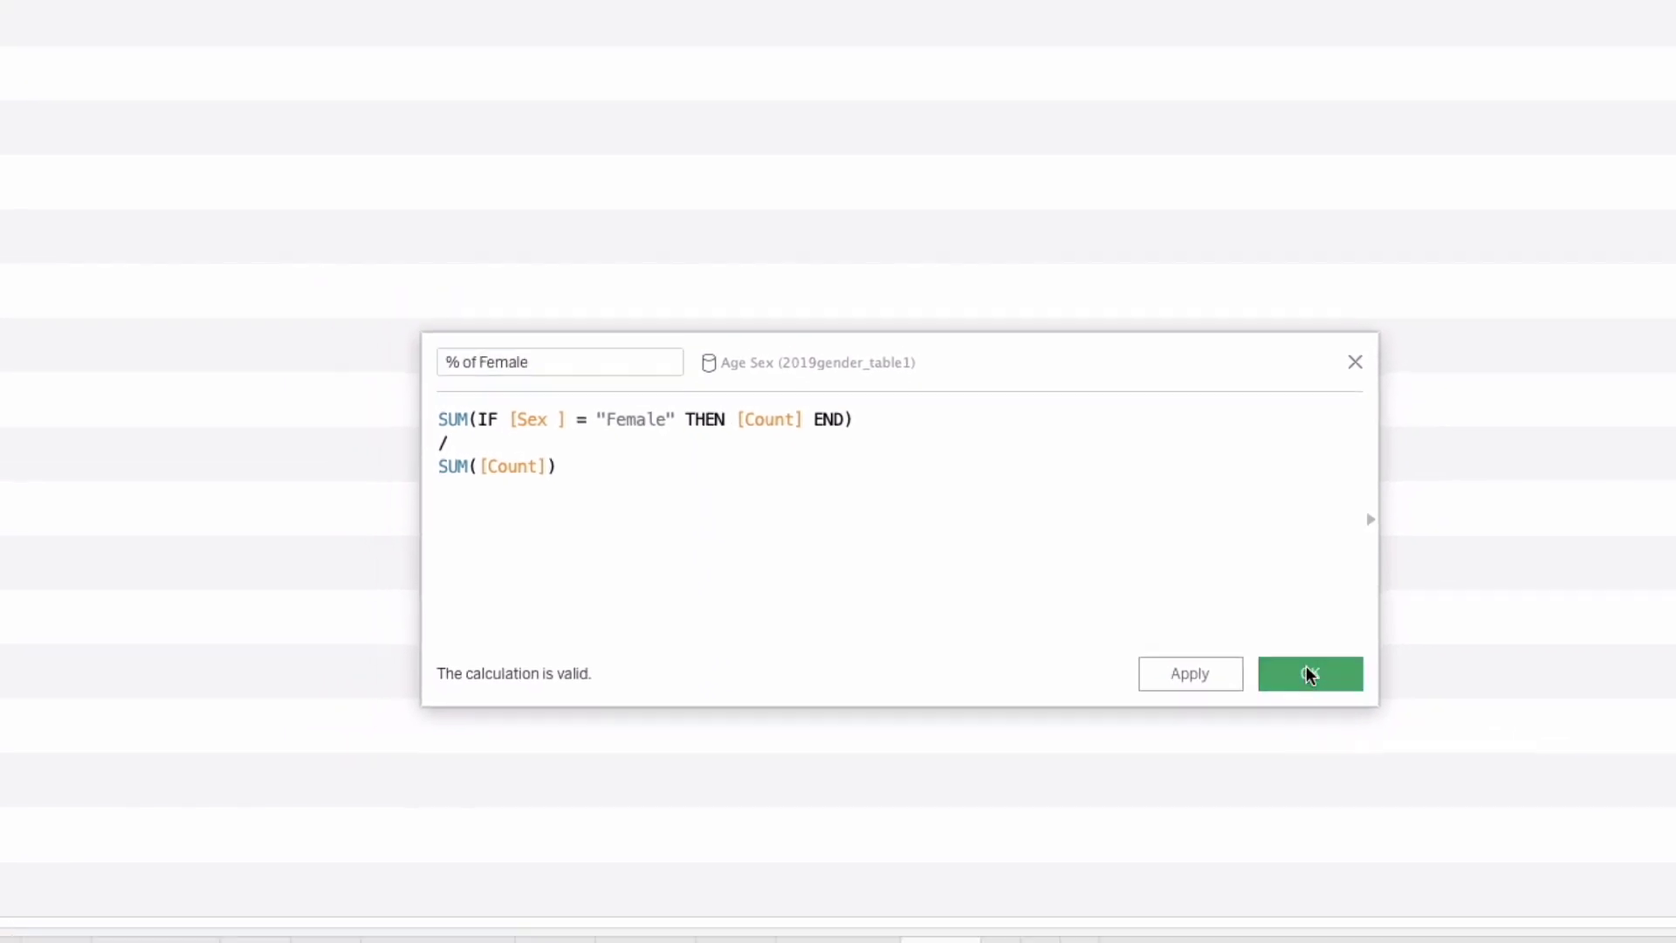
Save the calculation, plot % of Female on Columns, and show mark labels.
left_click(1286, 659)
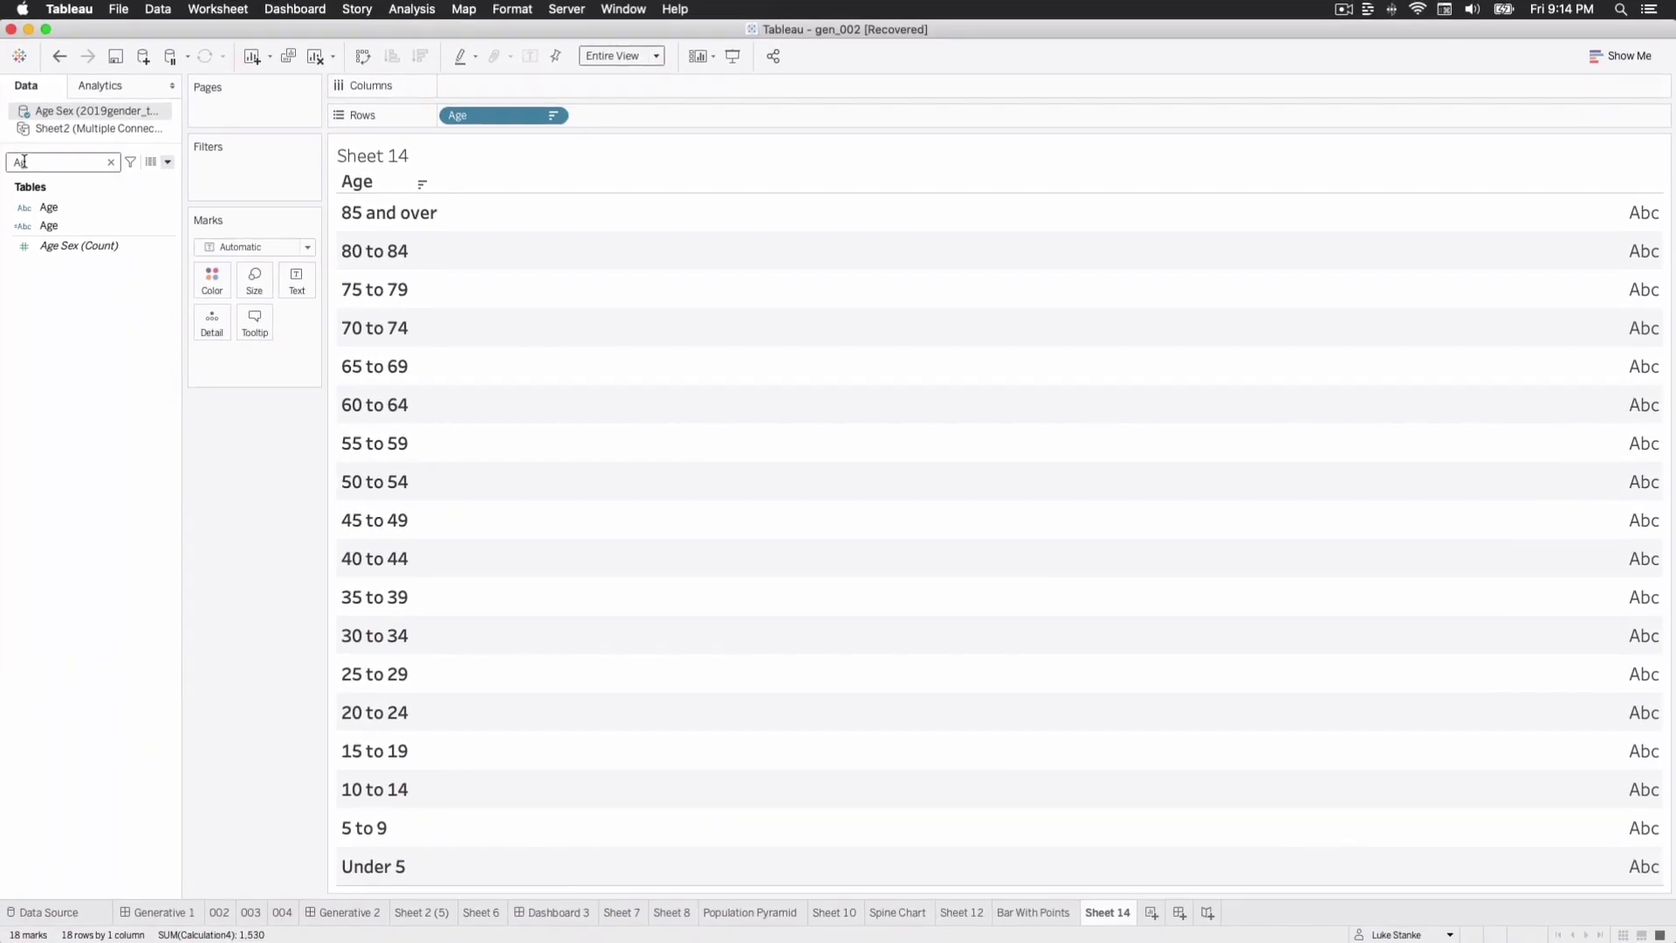
type("Ag")
left_click(36, 163)
type("of")
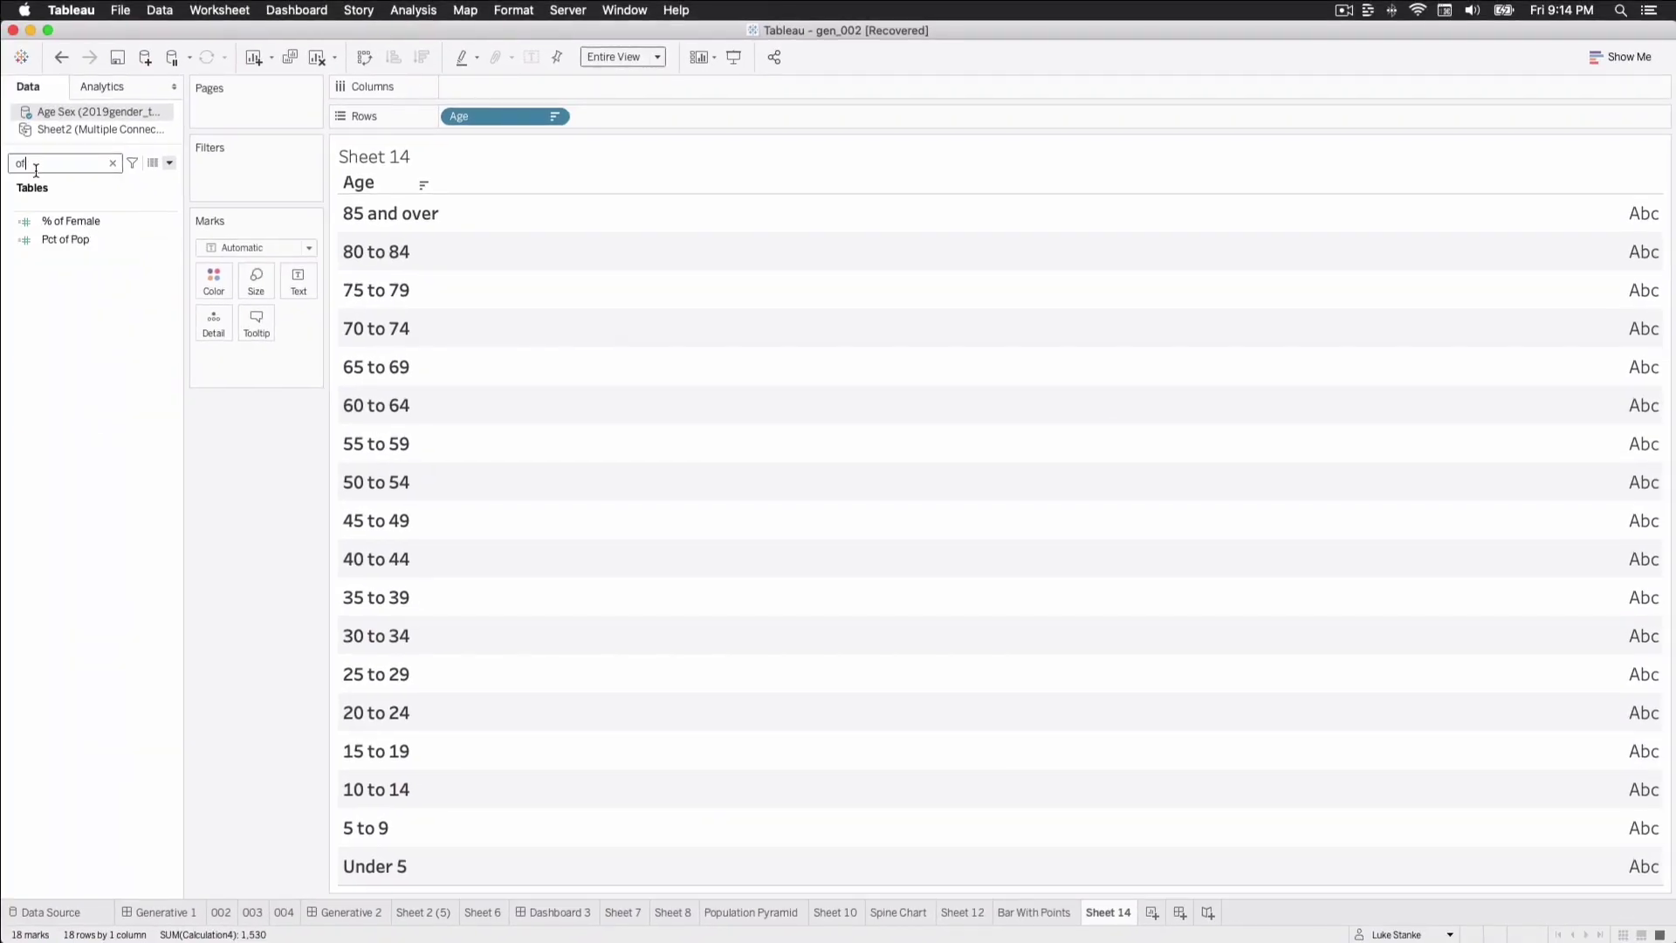
left_click_drag(73, 220, 502, 77)
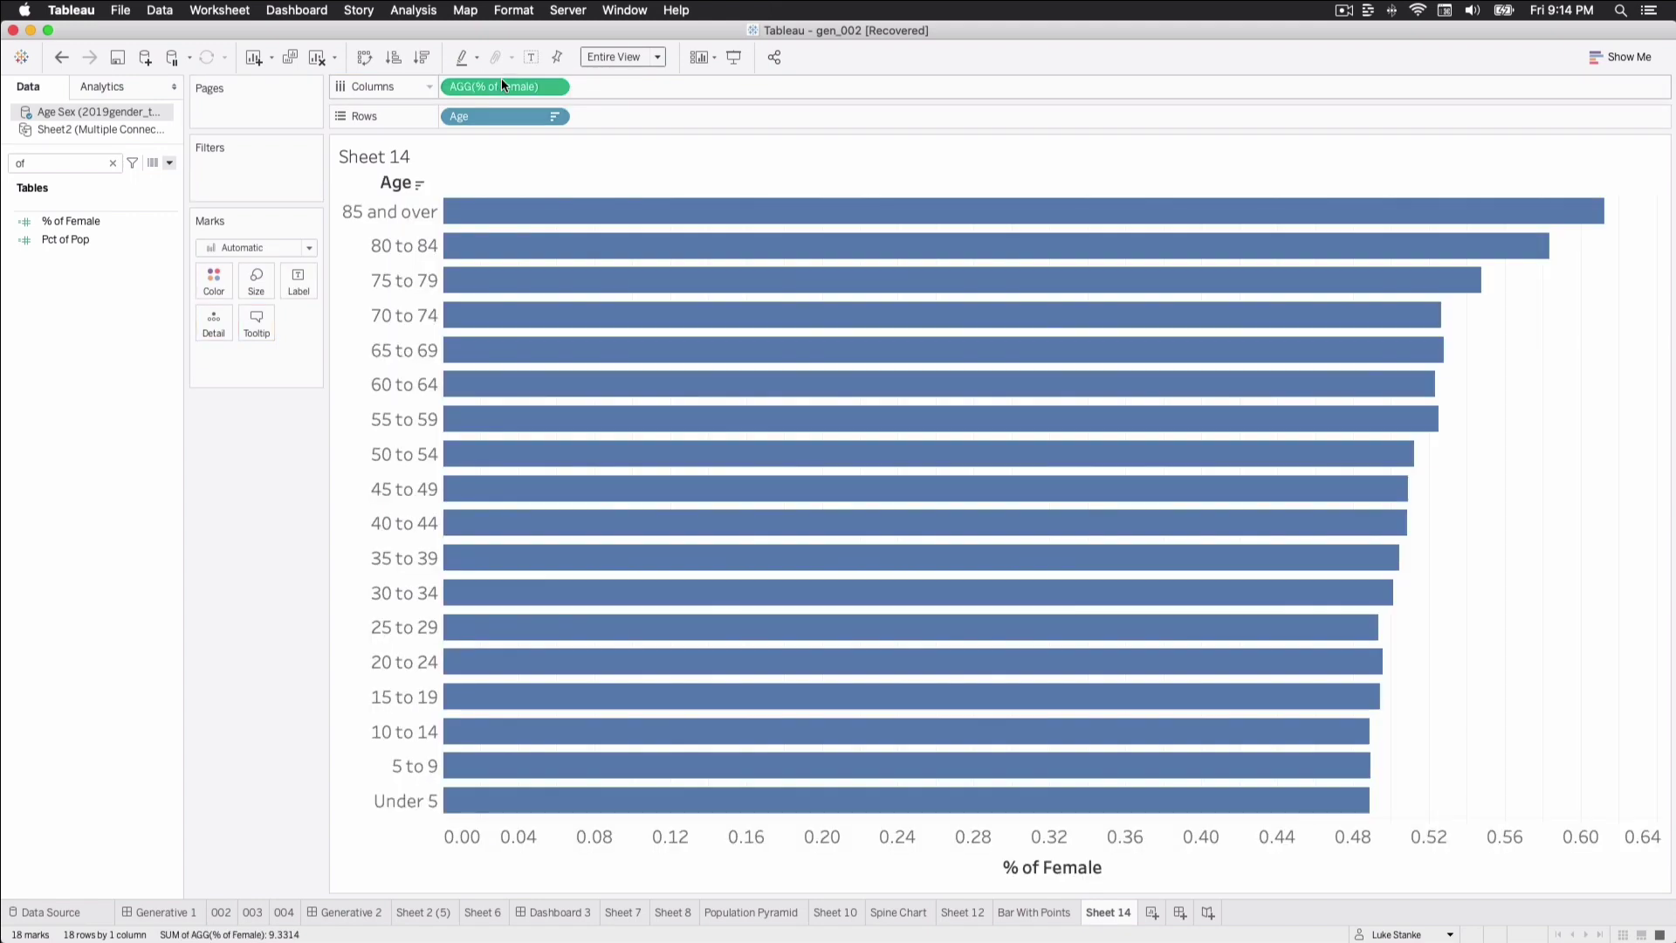
left_click(301, 283)
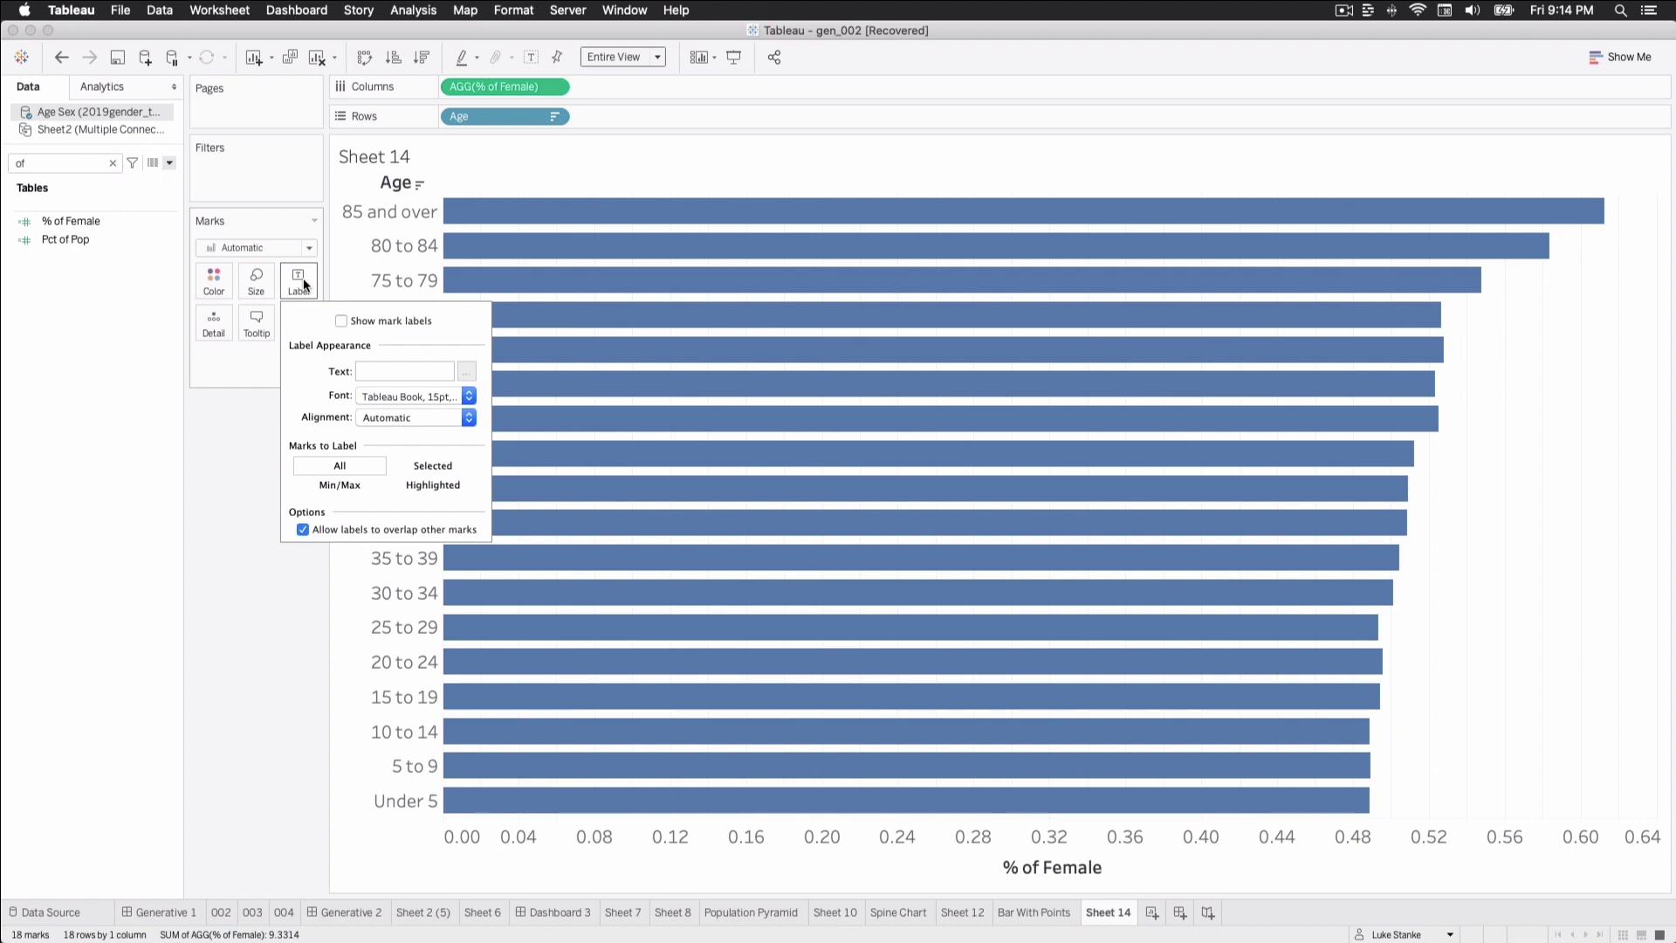
left_click(341, 321)
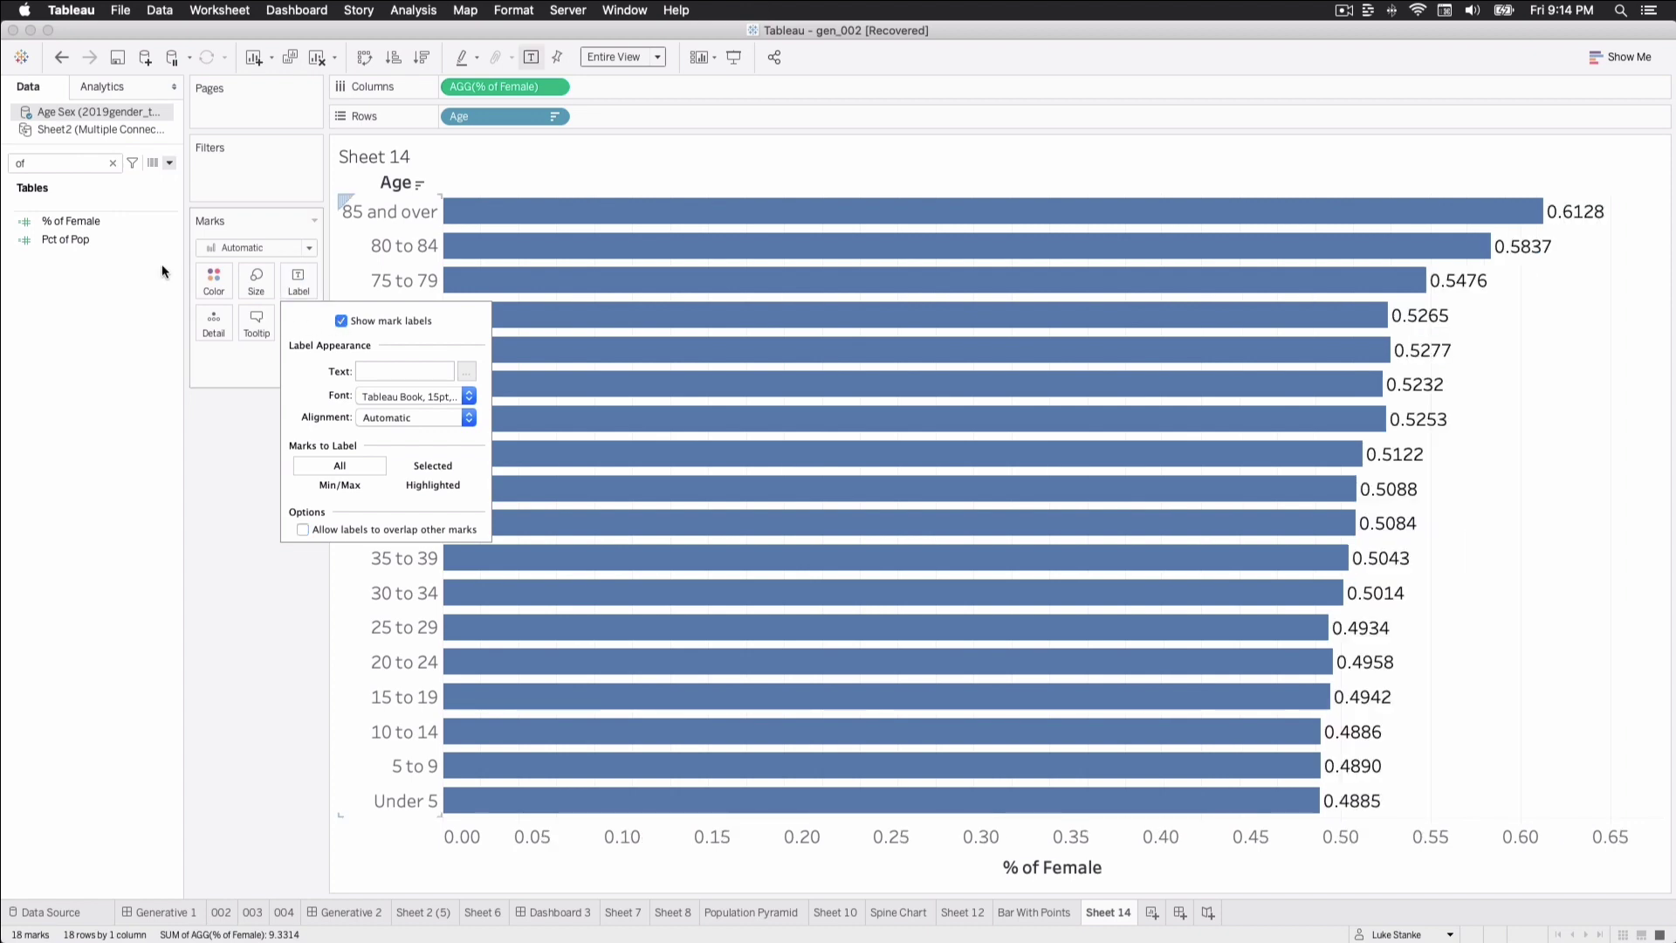
left_click(93, 222)
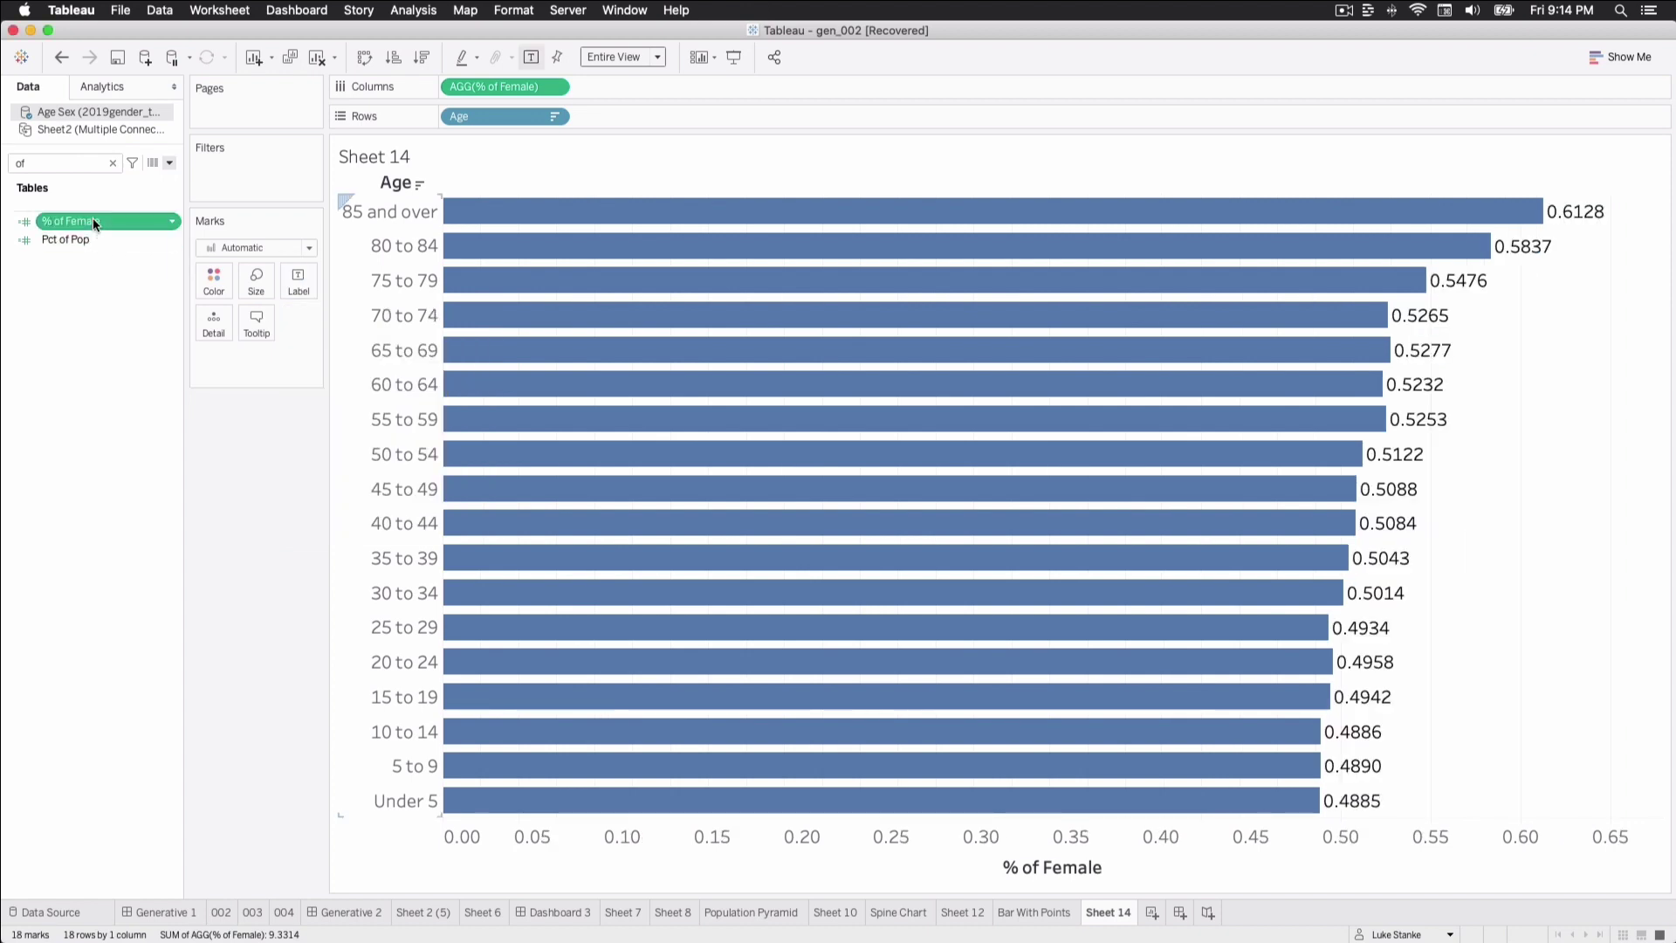
Set % of Female's default number format to Percentage with 1 decimal place.
right_click(93, 220)
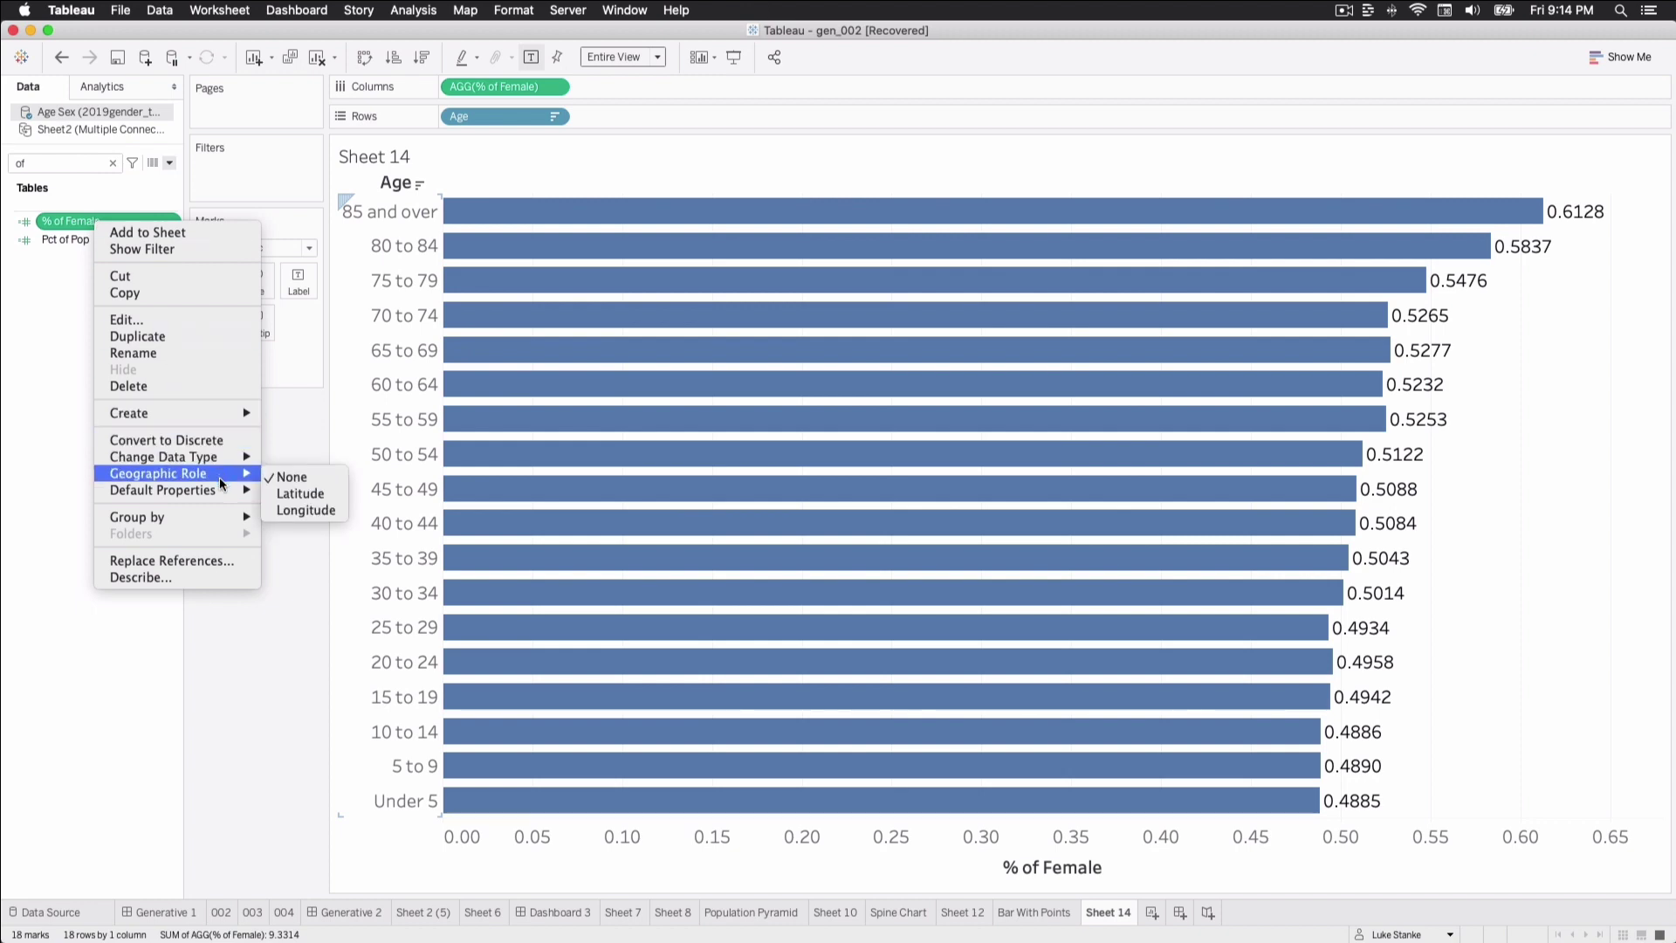
mouse_move(162, 489)
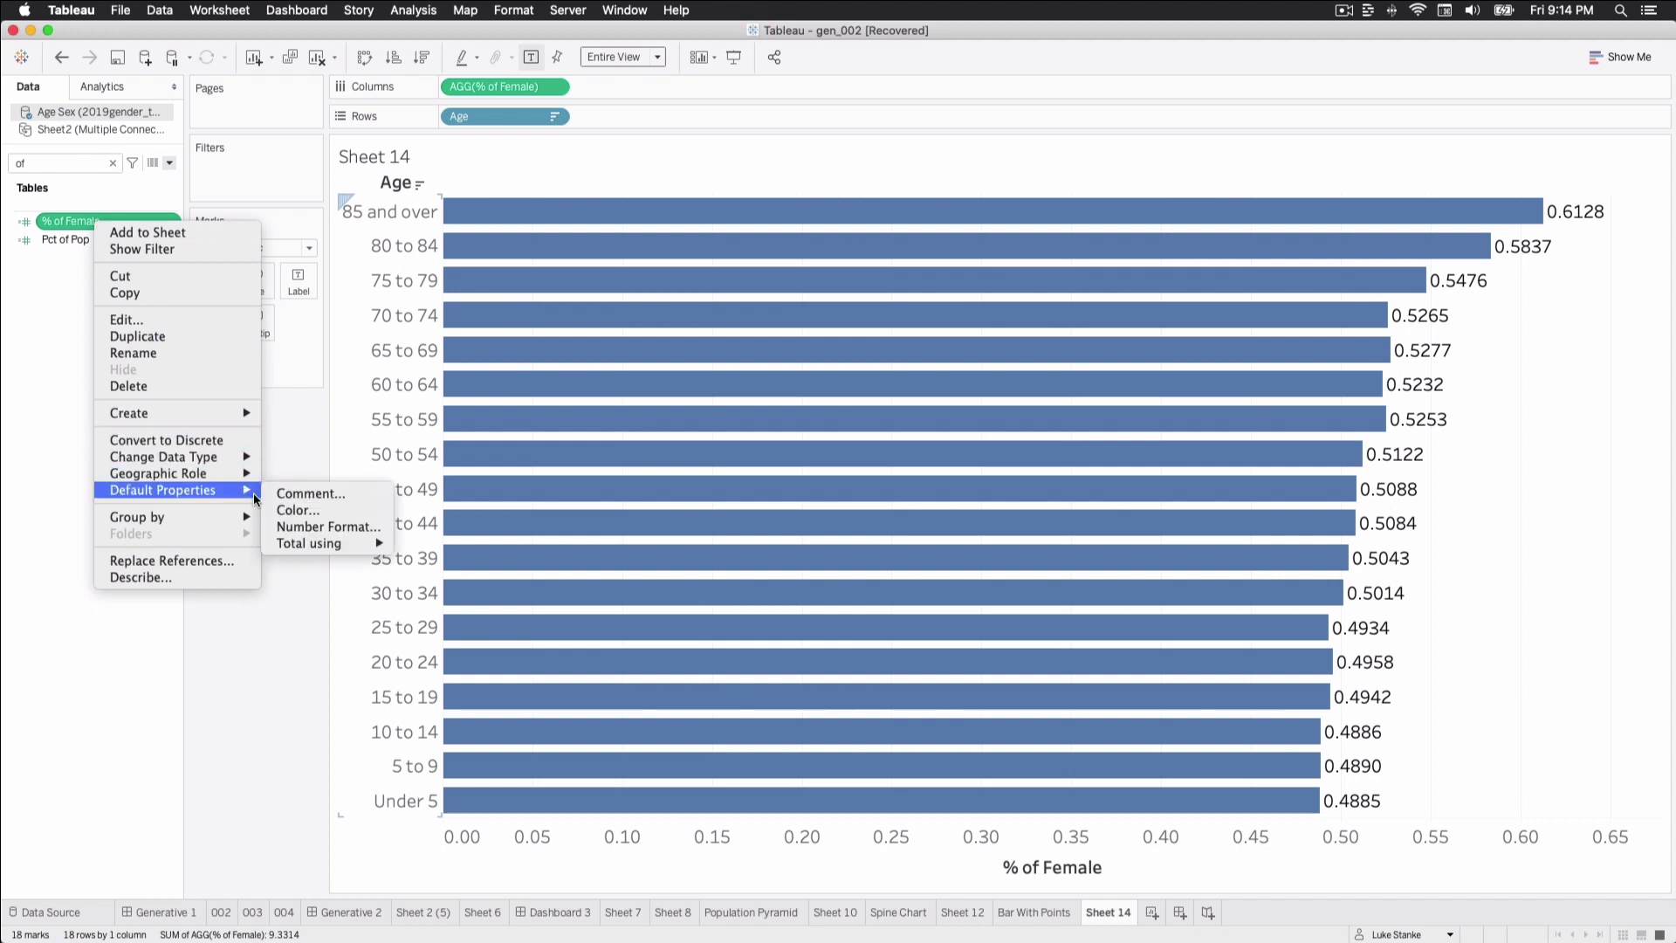
left_click(298, 525)
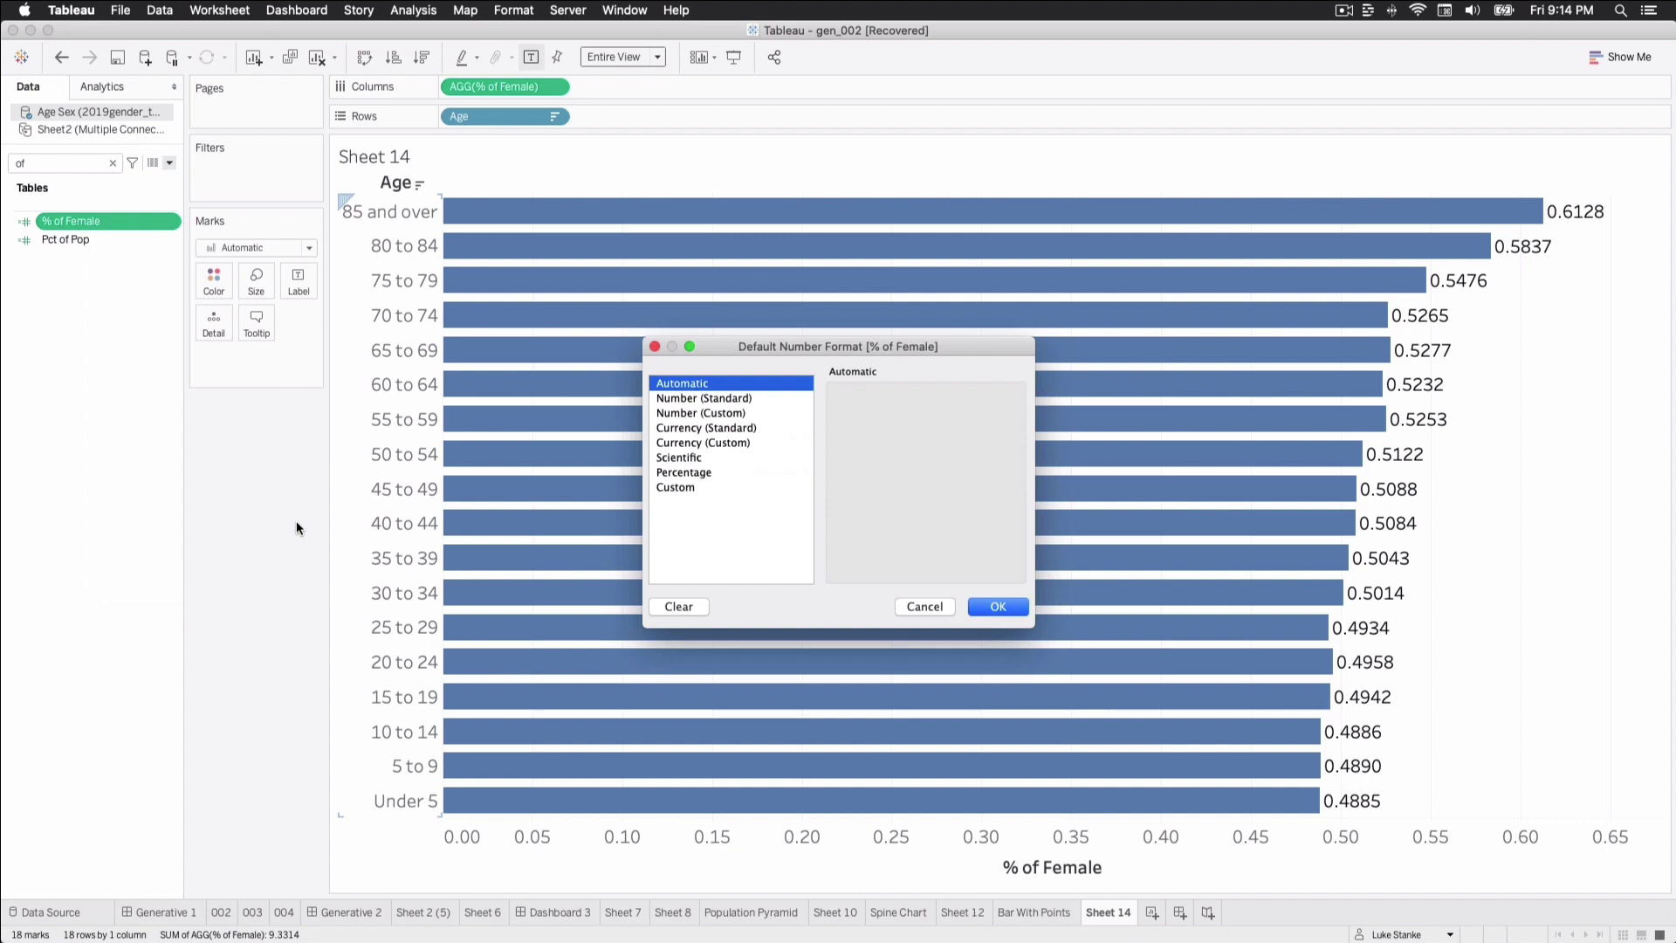
left_click(696, 471)
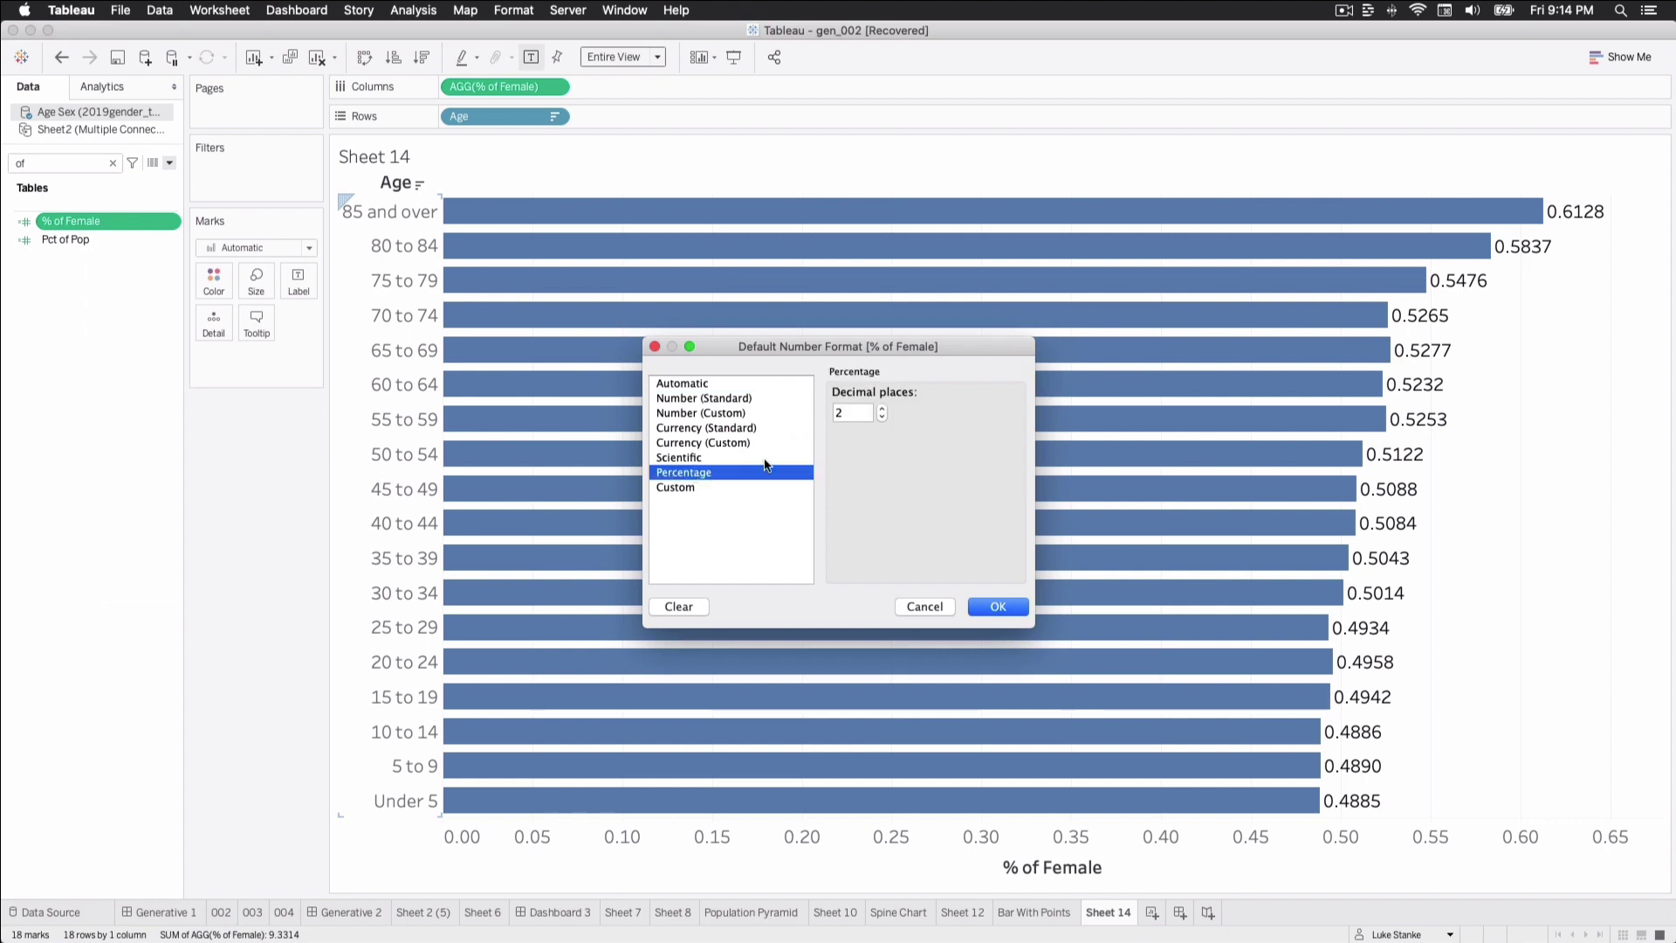
left_click(884, 416)
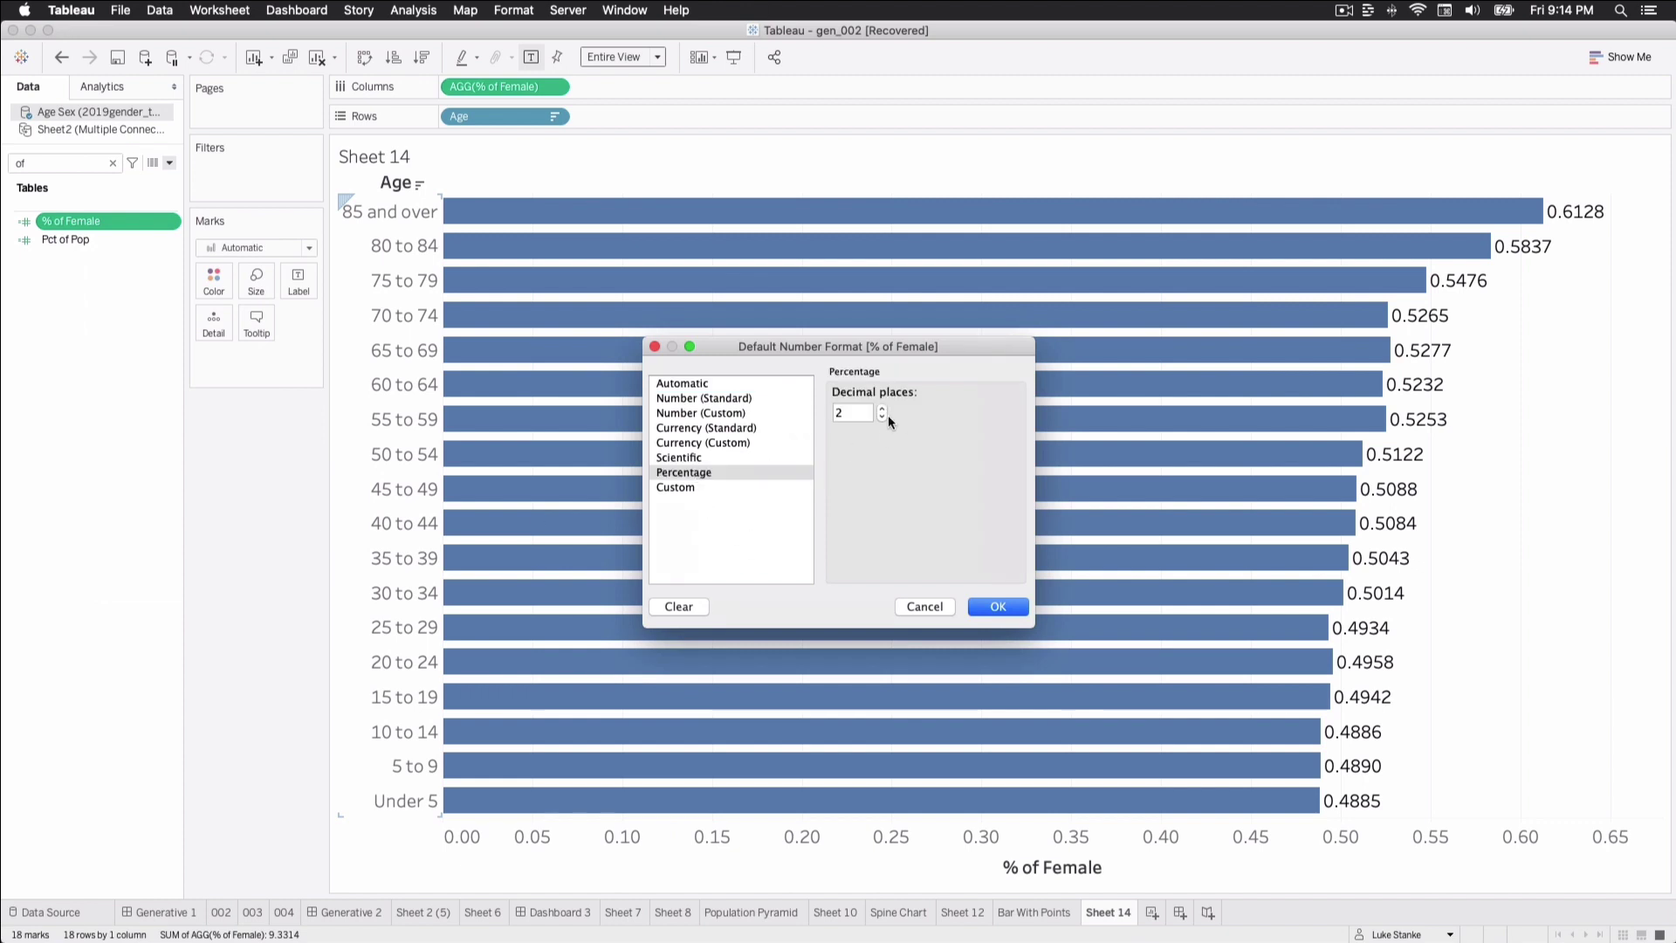
left_click(992, 608)
mouse_move(592, 456)
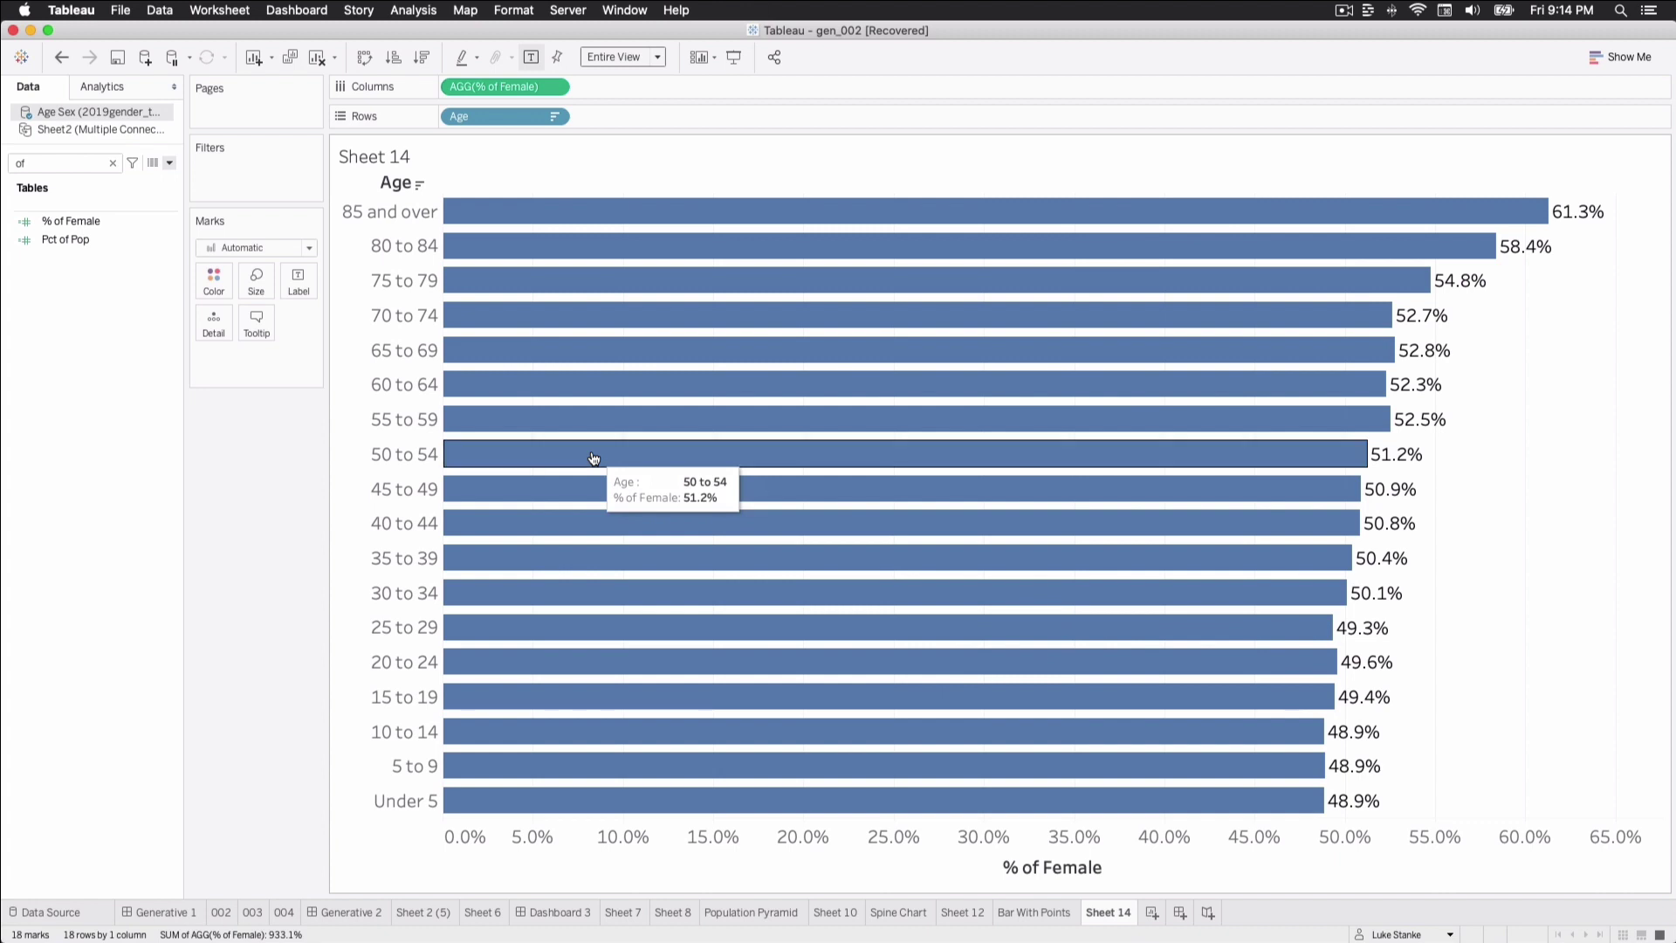
Add Measure Values to Columns as a second bar panel.
left_click(58, 157)
key("BackSpace")
key("BackSpace")
type("mea")
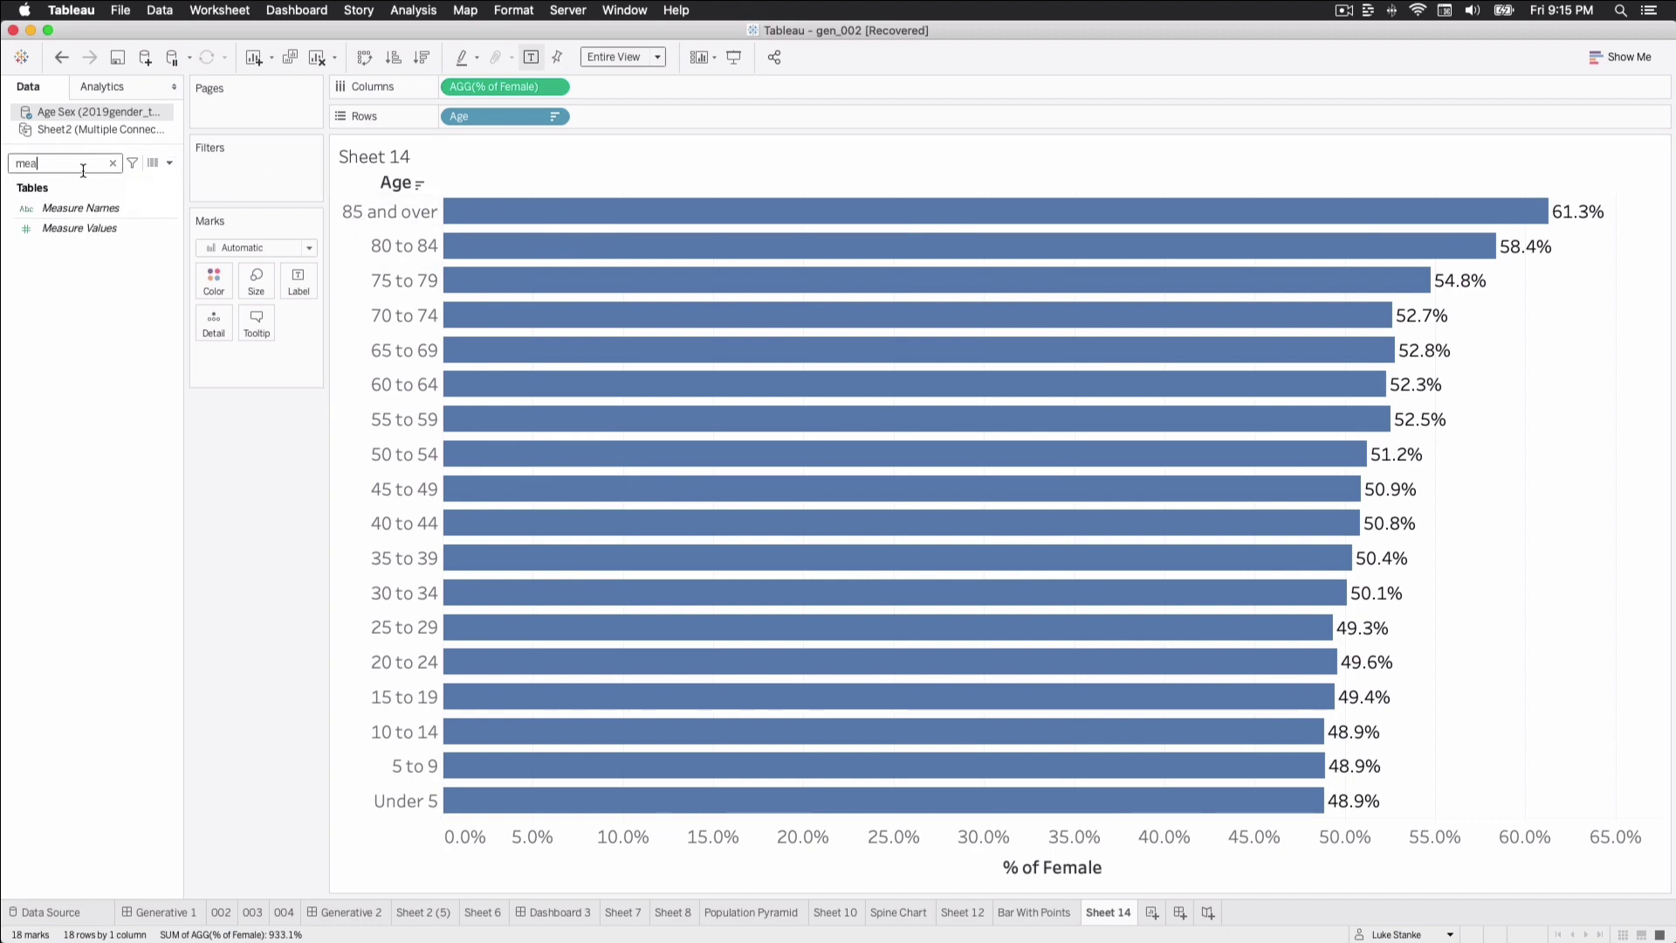
mouse_move(78, 228)
left_mouse_down()
mouse_move(161, 235)
mouse_move(700, 89)
left_mouse_up()
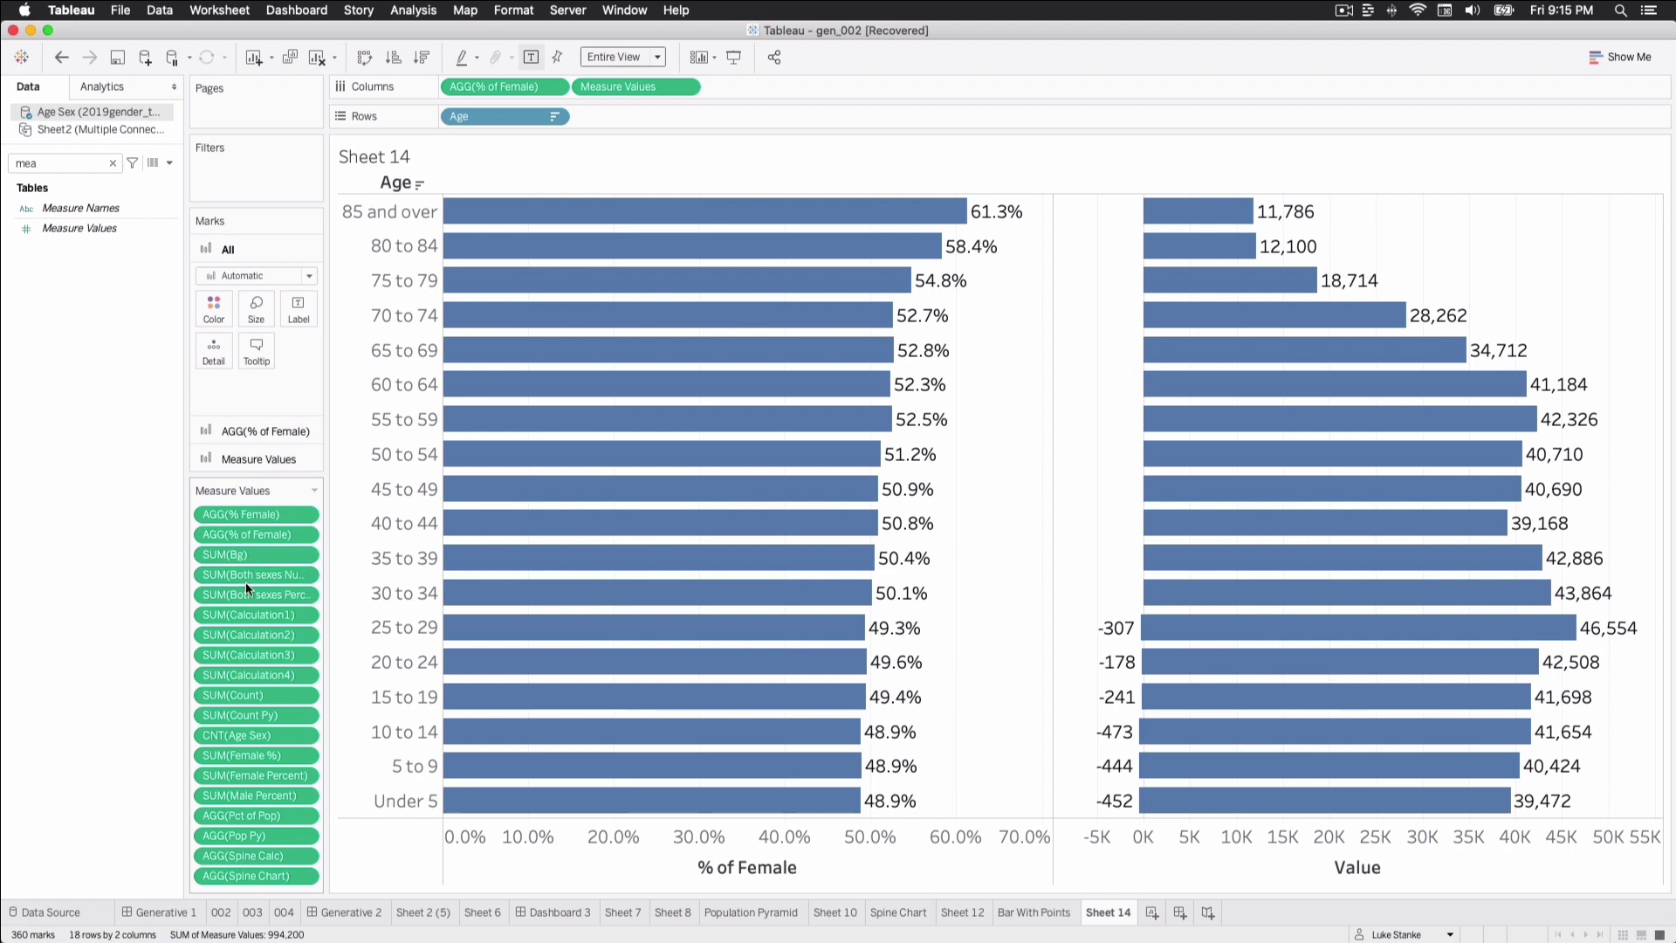
Remove every Measure Values pill except % of Female and Spine Chart.
left_click(228, 513)
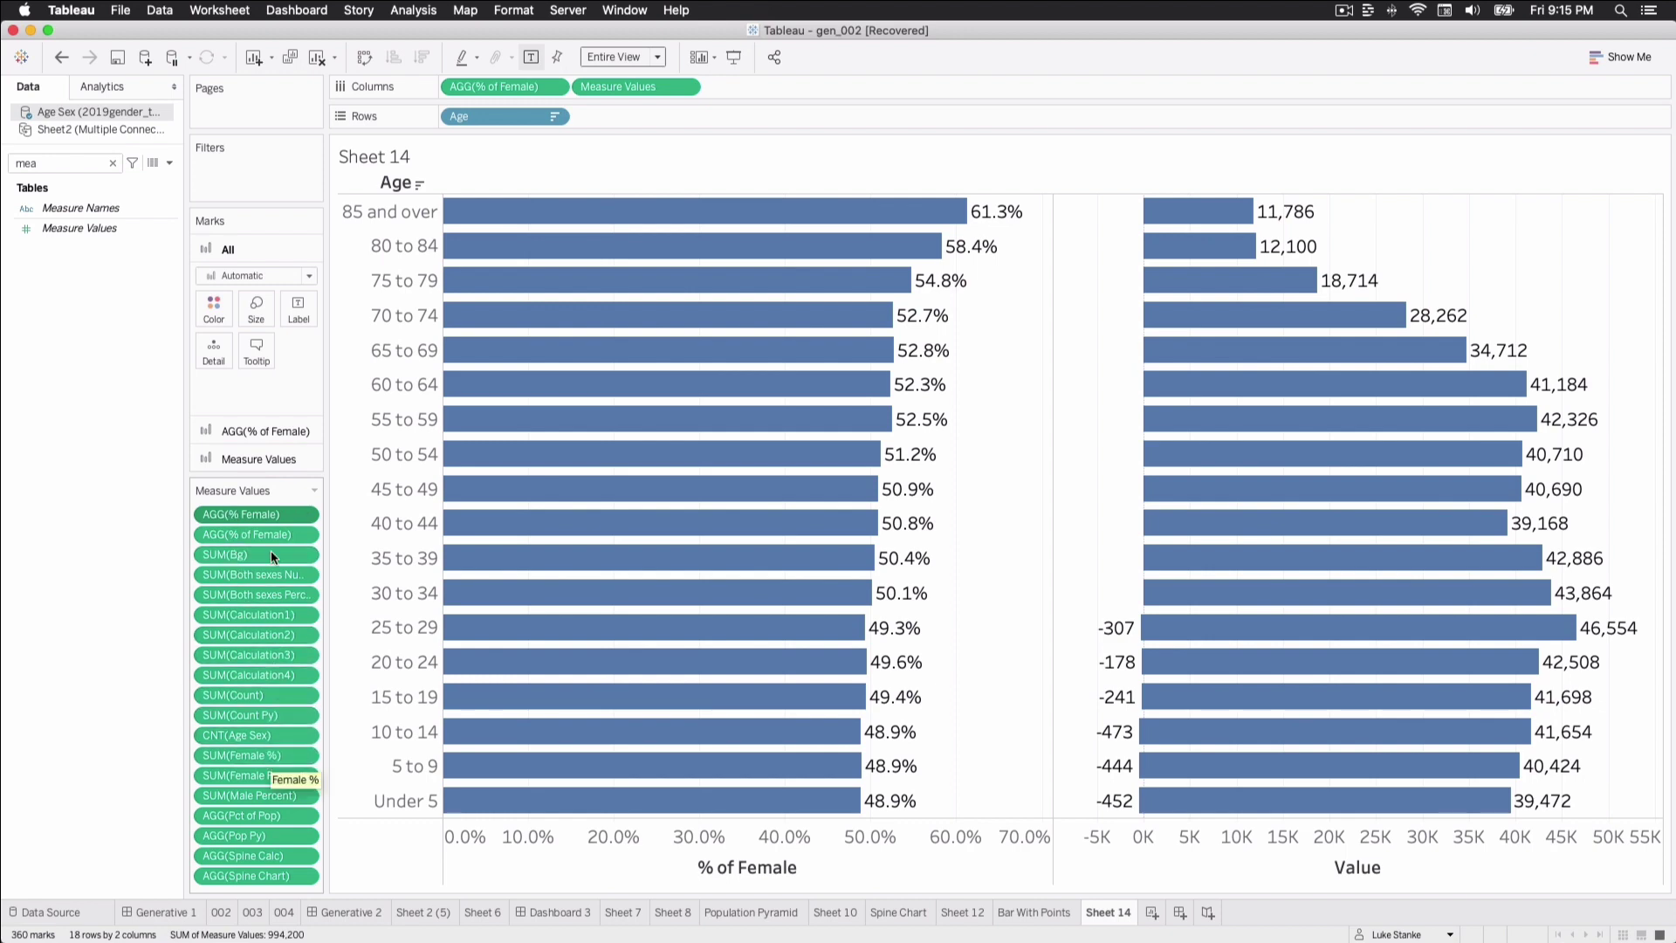
left_click_drag(261, 518, 86, 507)
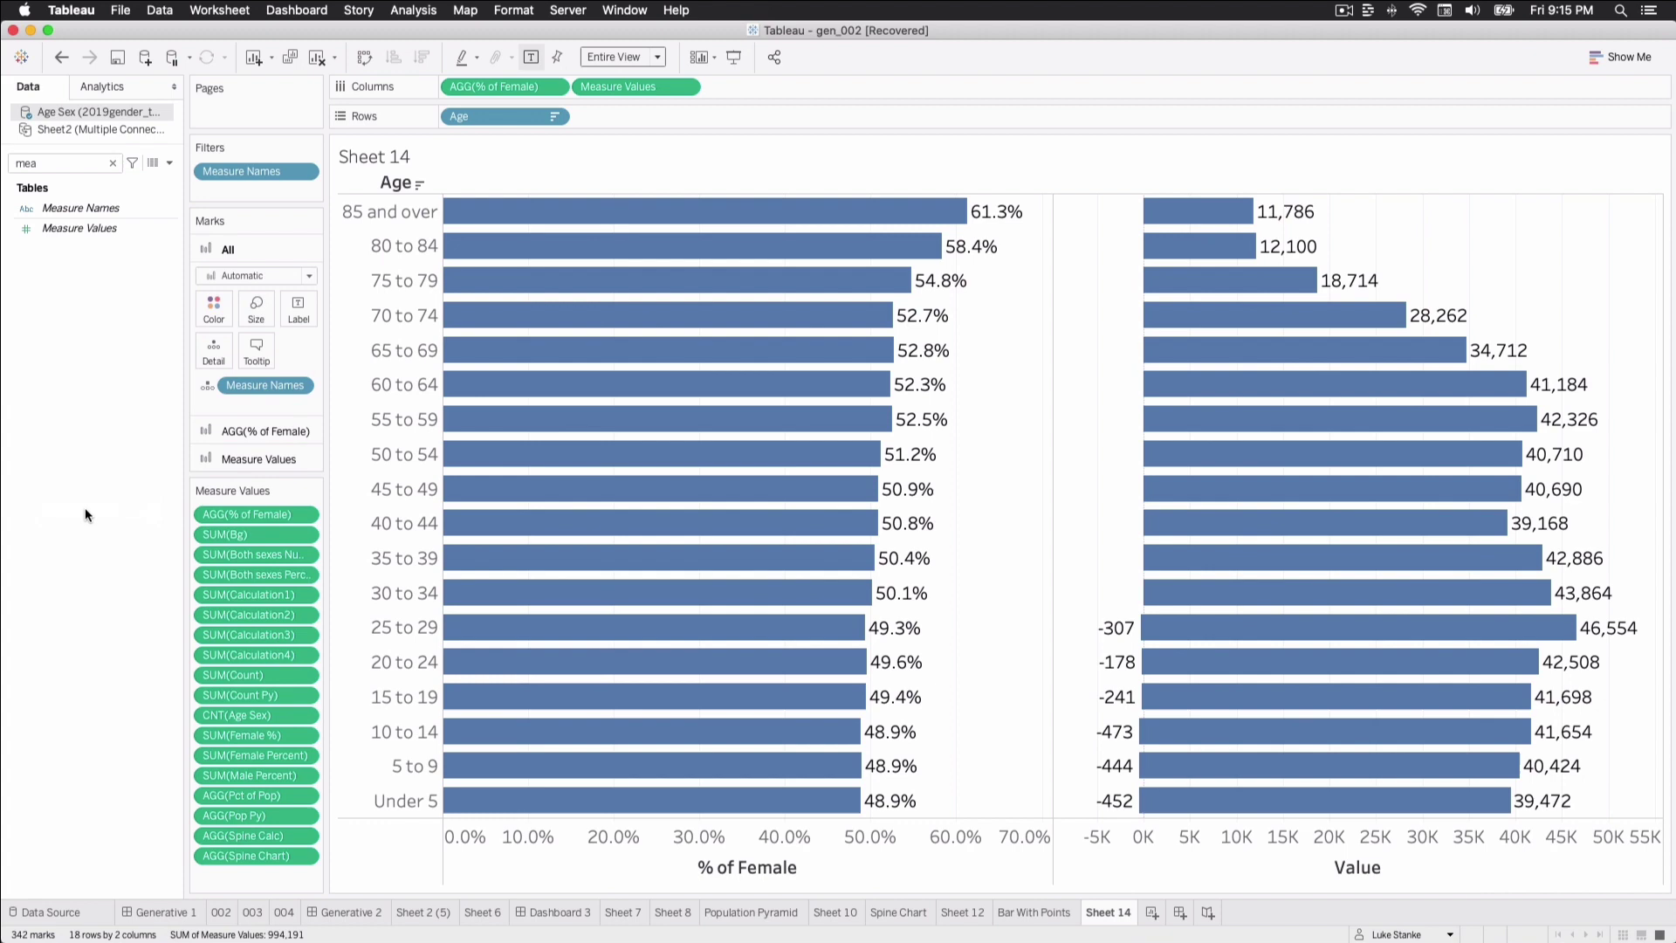
left_click(212, 536)
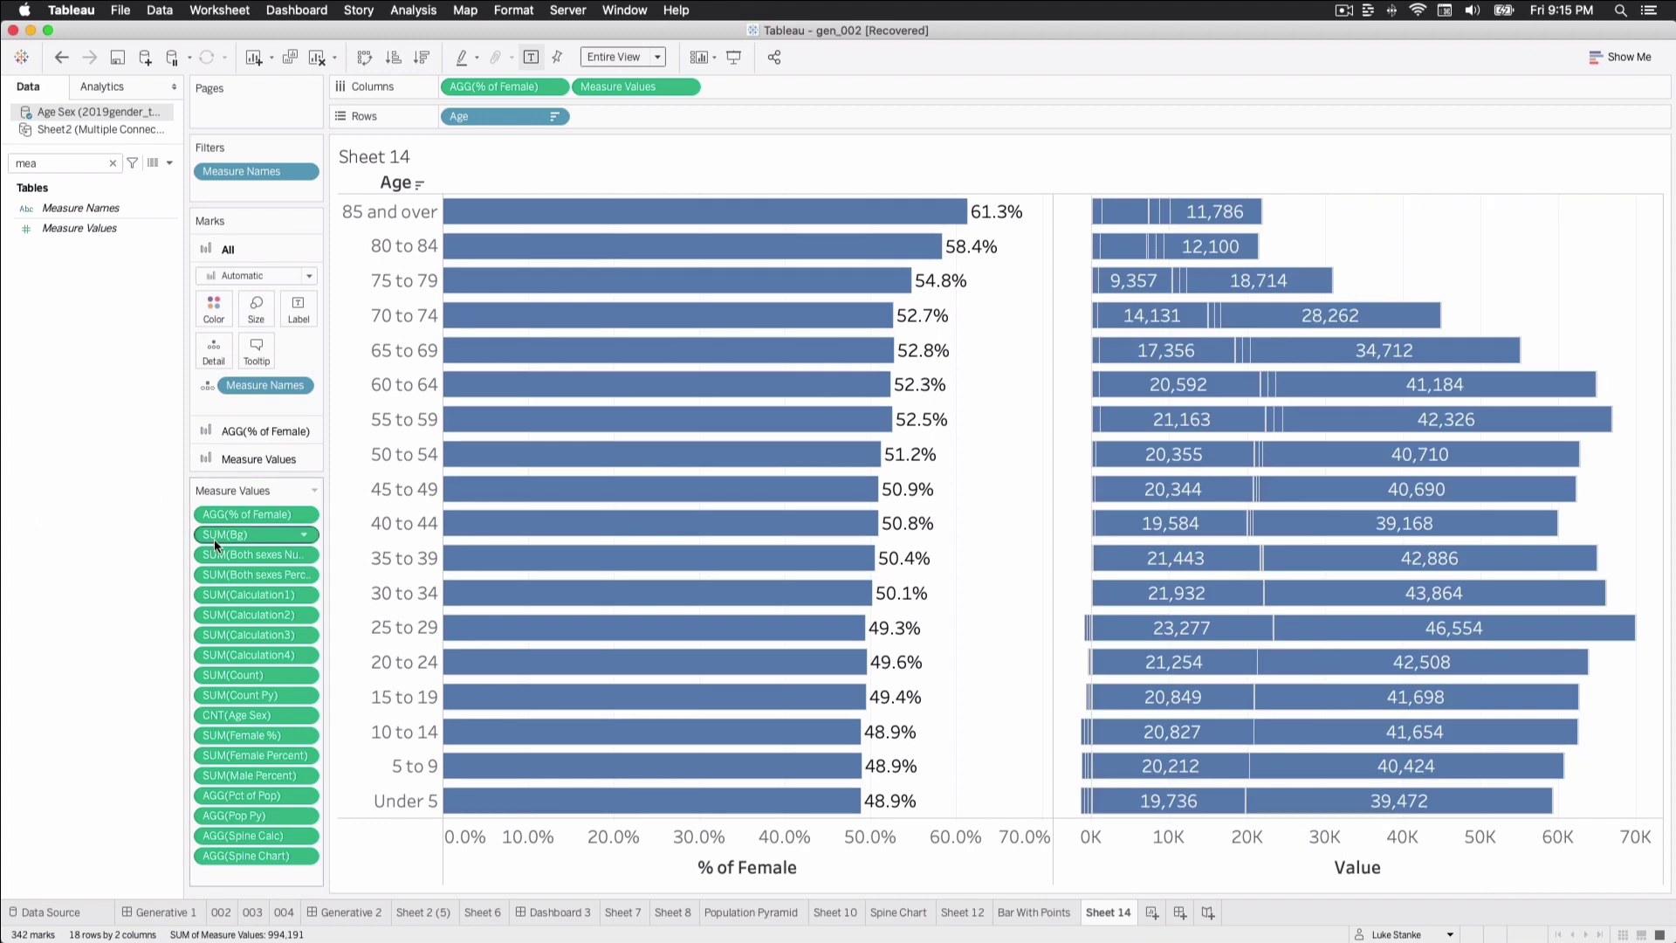
left_click(249, 834, "shift")
left_click_drag(250, 834, 106, 826)
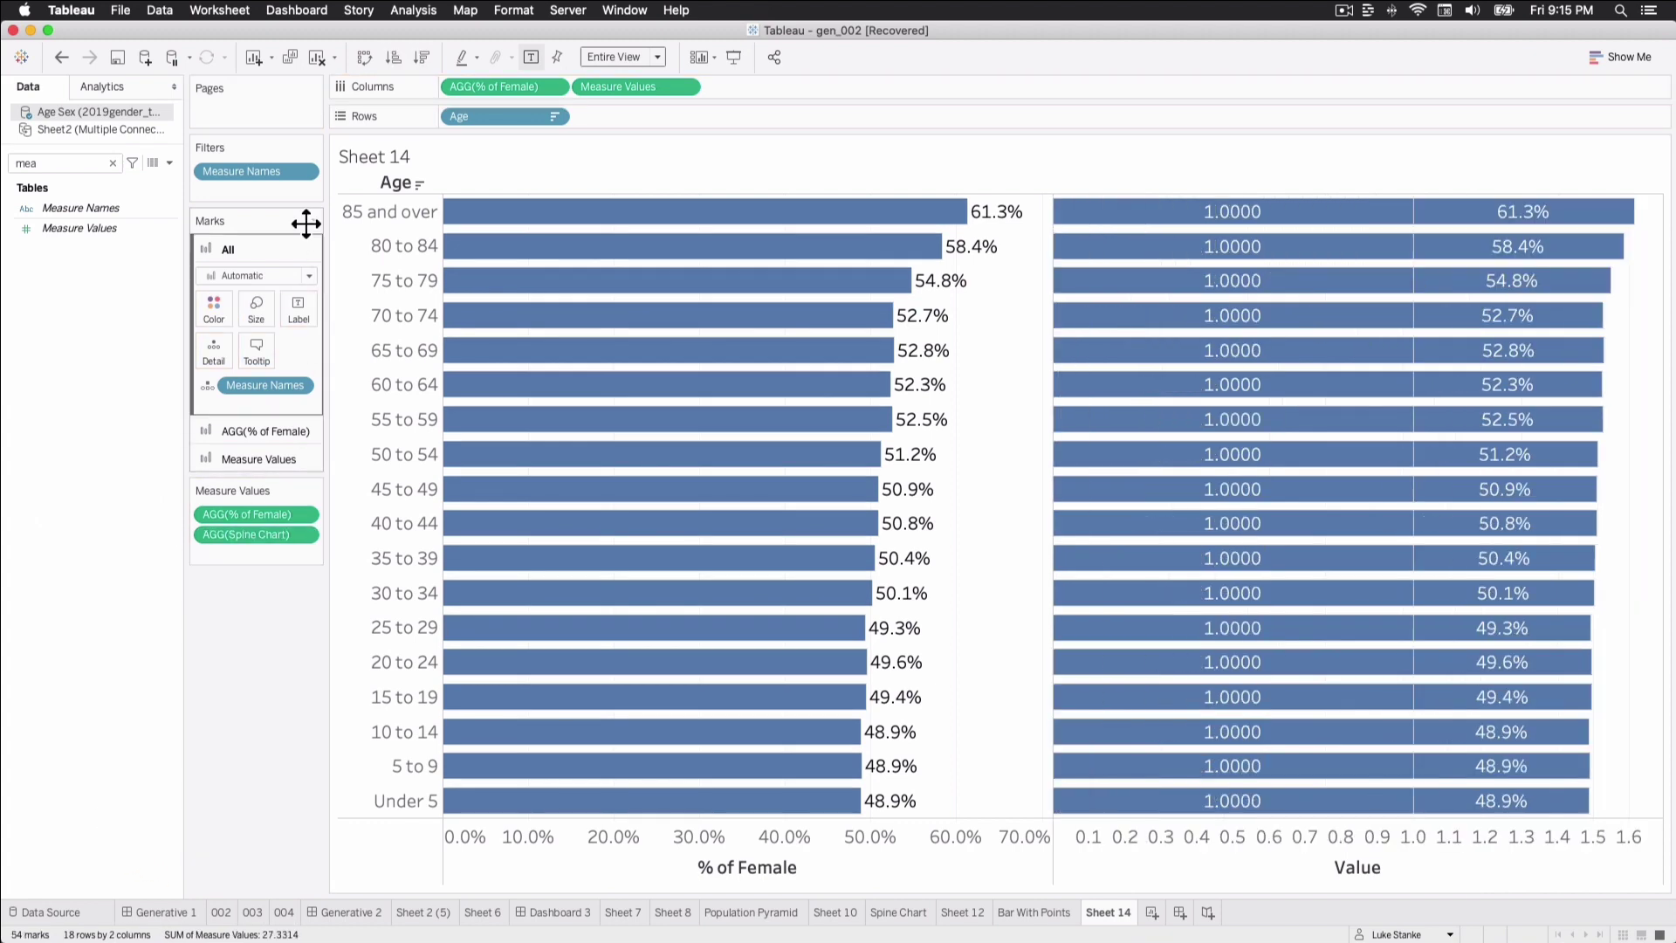
left_click_drag(244, 535, 74, 551)
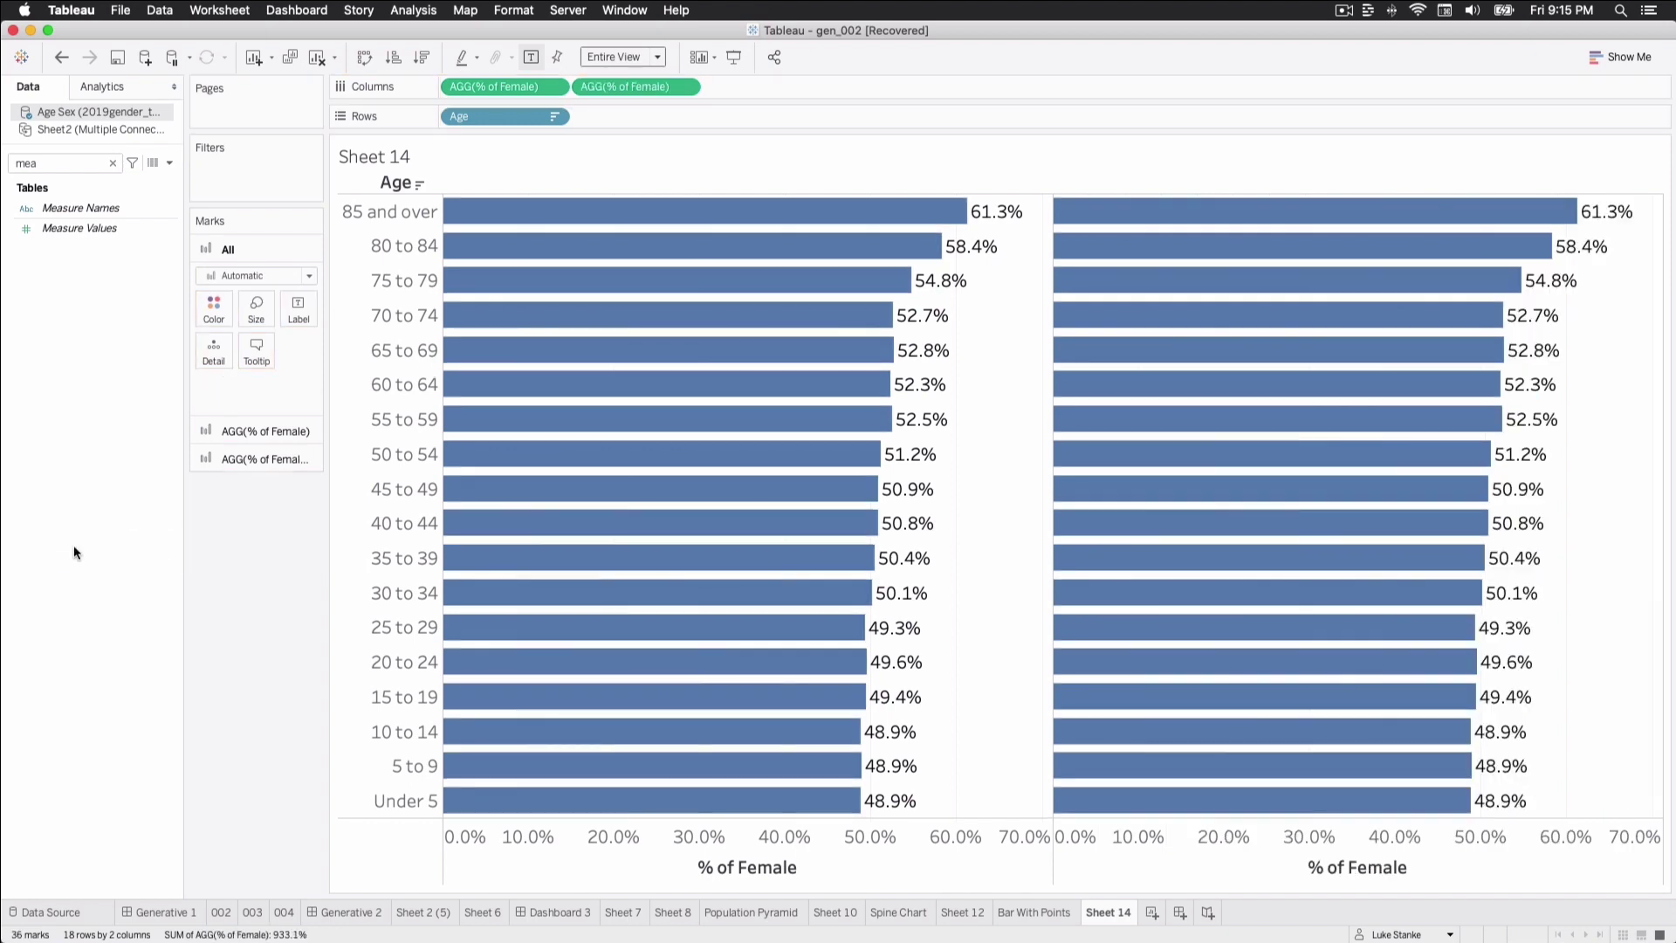
key("super+z")
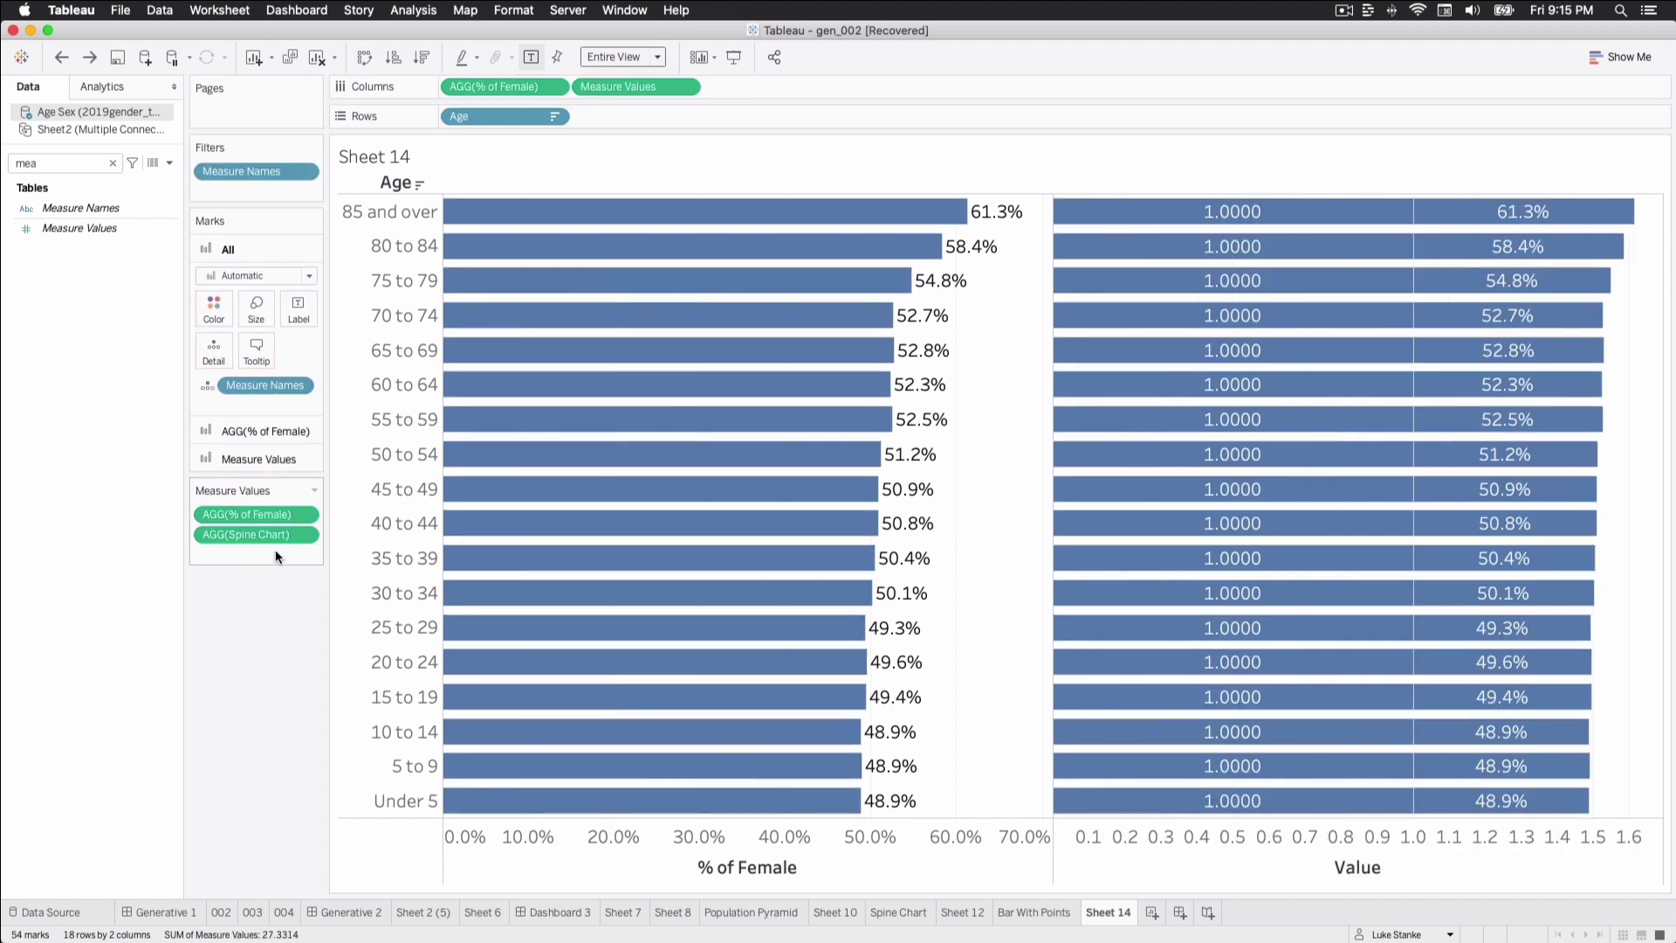
Add two MIN(0.0) measures, drop Spine Chart, and place % of Female between them.
double_click(277, 556)
type("M")
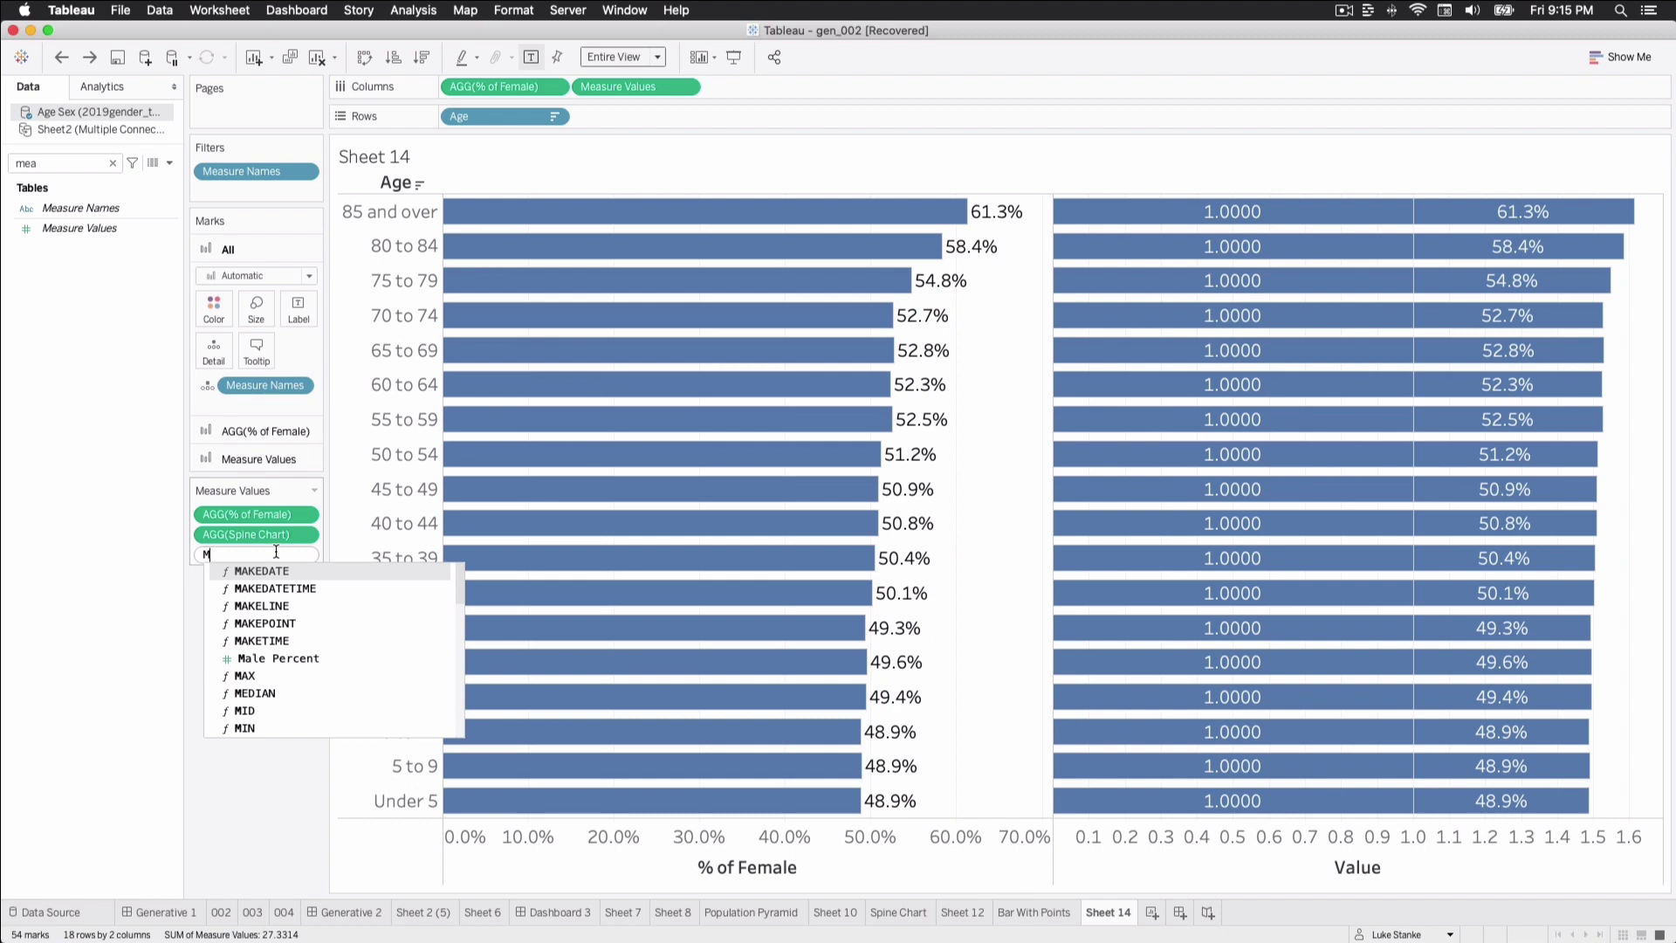
type("IN(0.0)")
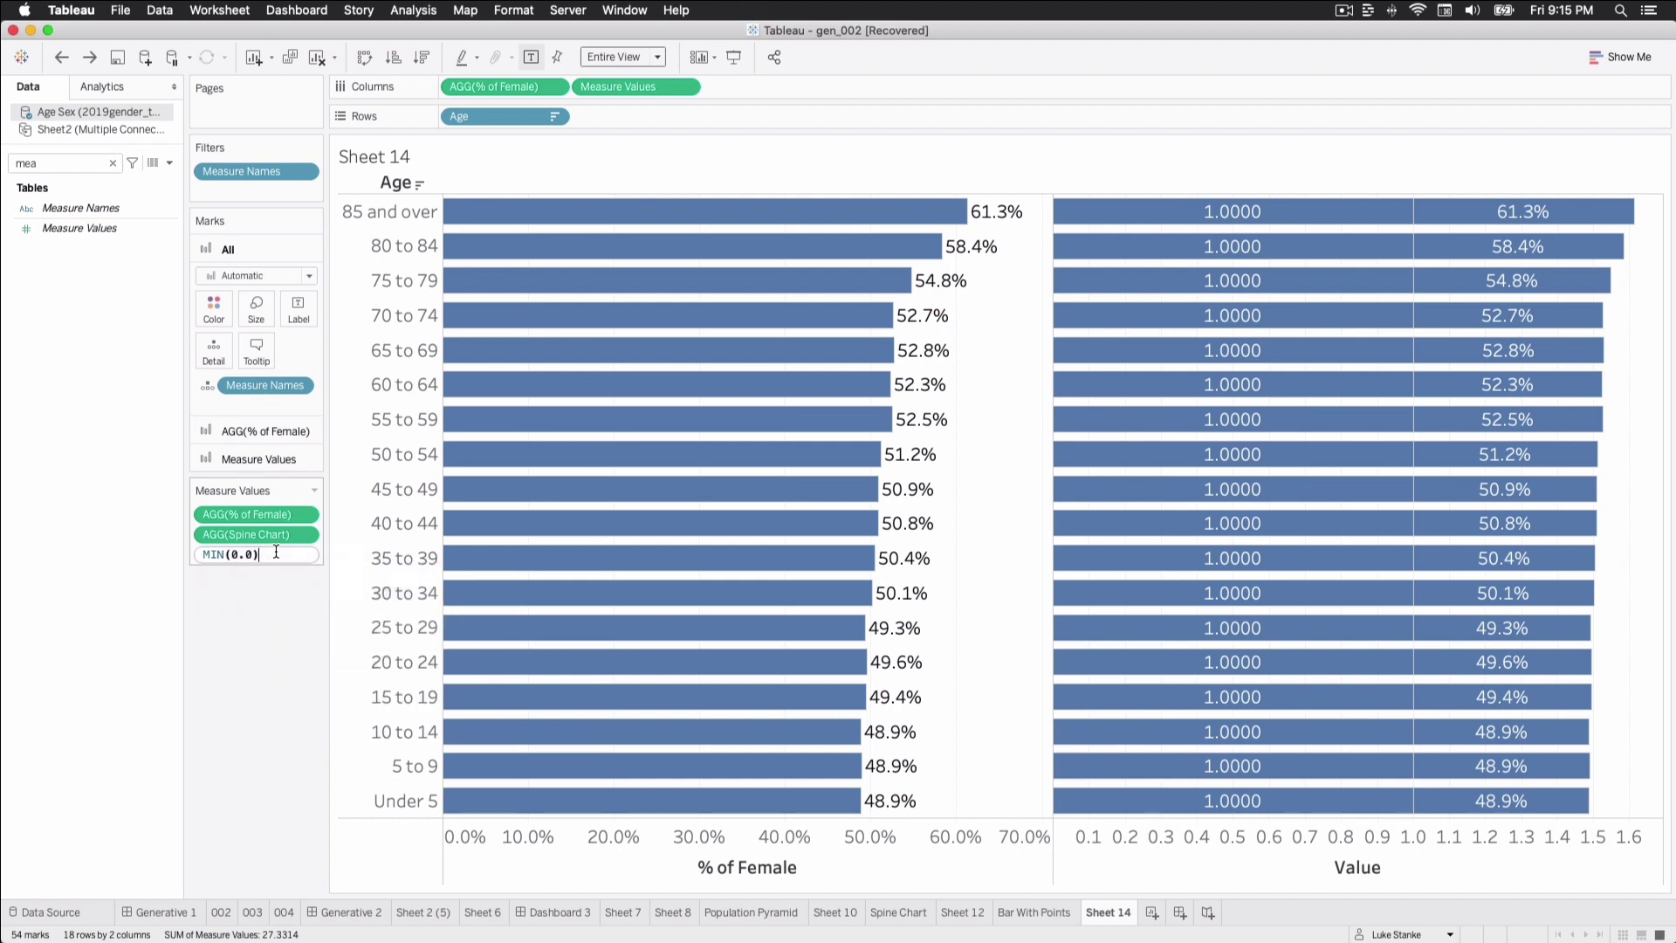
key("Return")
left_click_drag(263, 535, 77, 524)
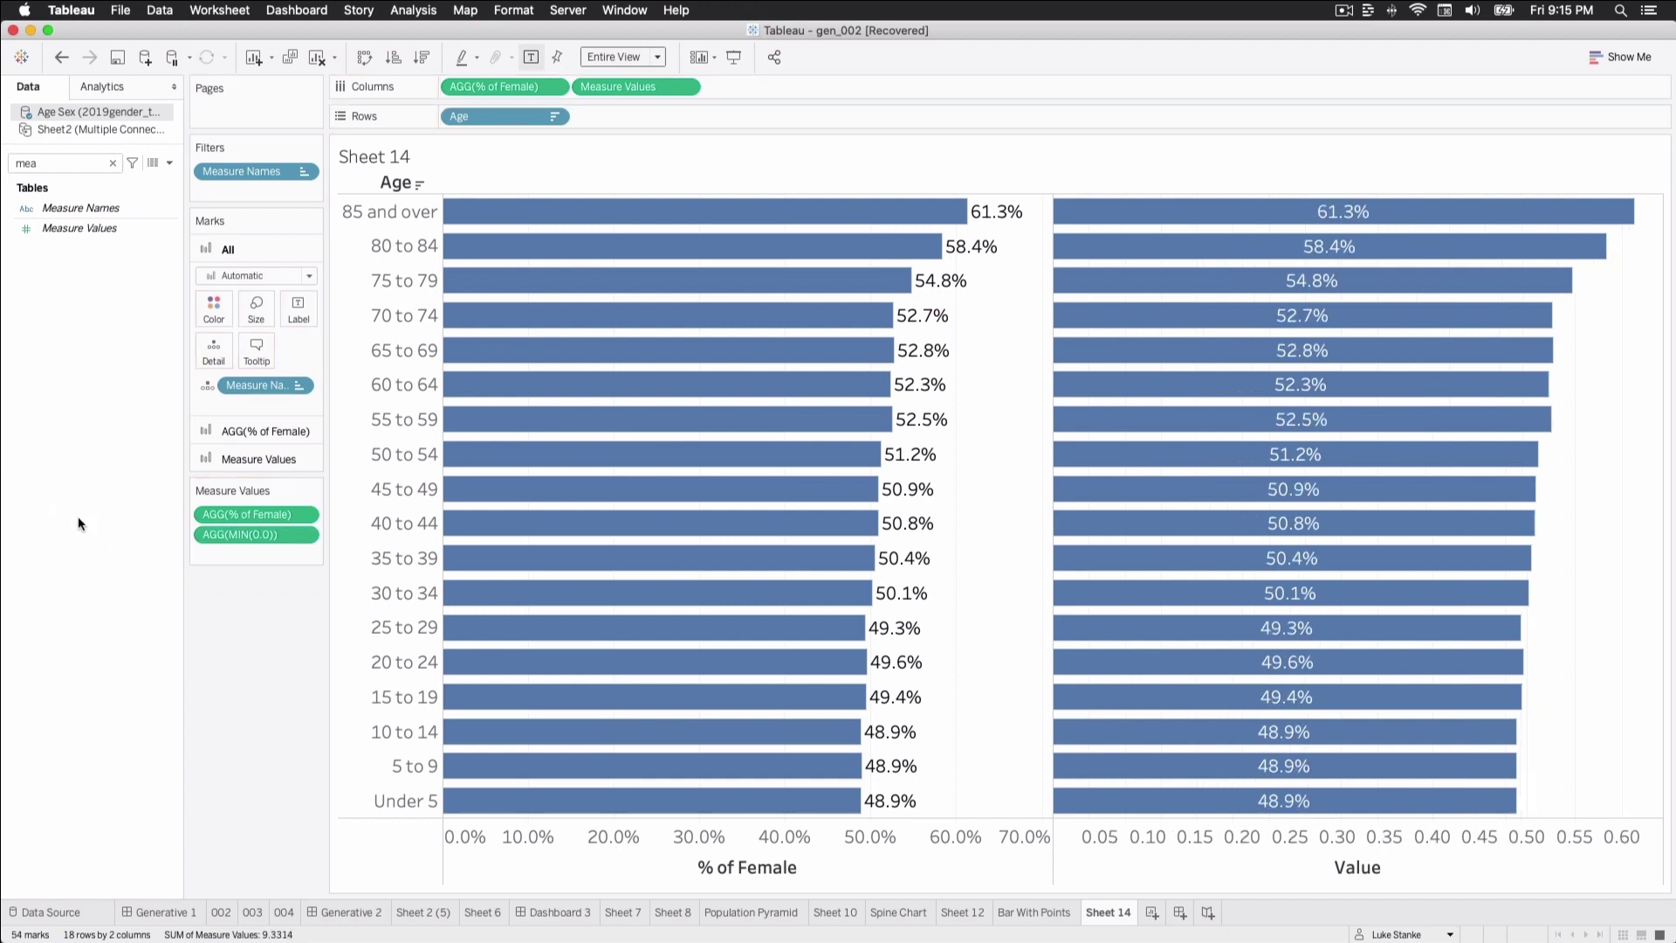
double_click(221, 553)
type("MIN(")
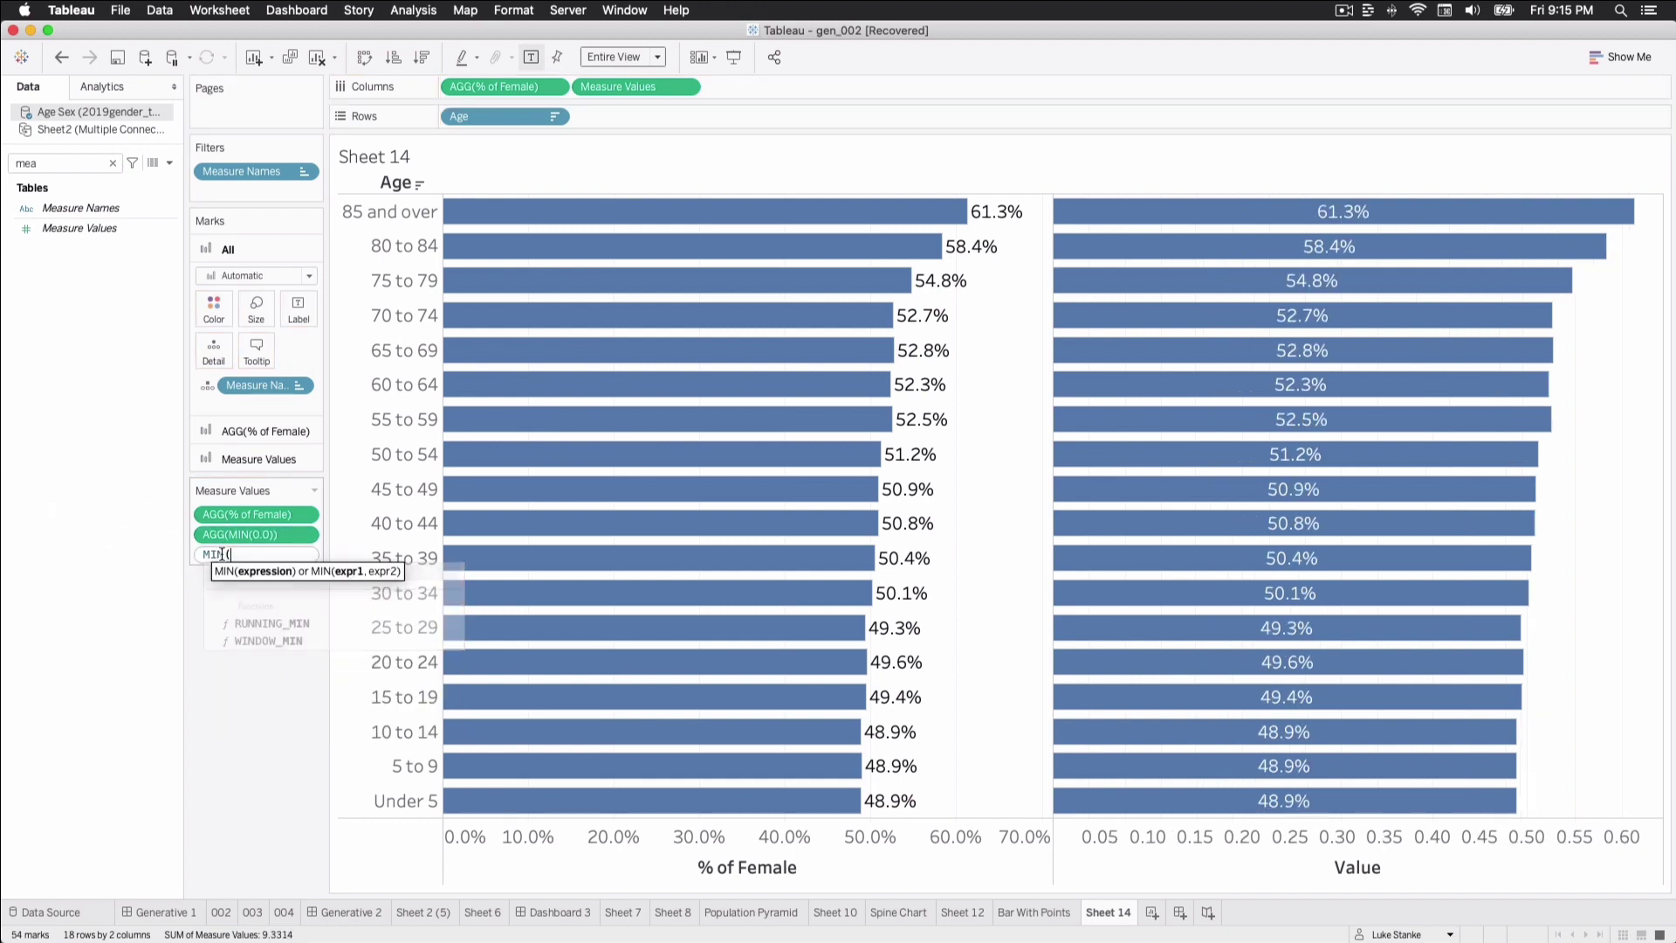
type("0.0)")
key("Return")
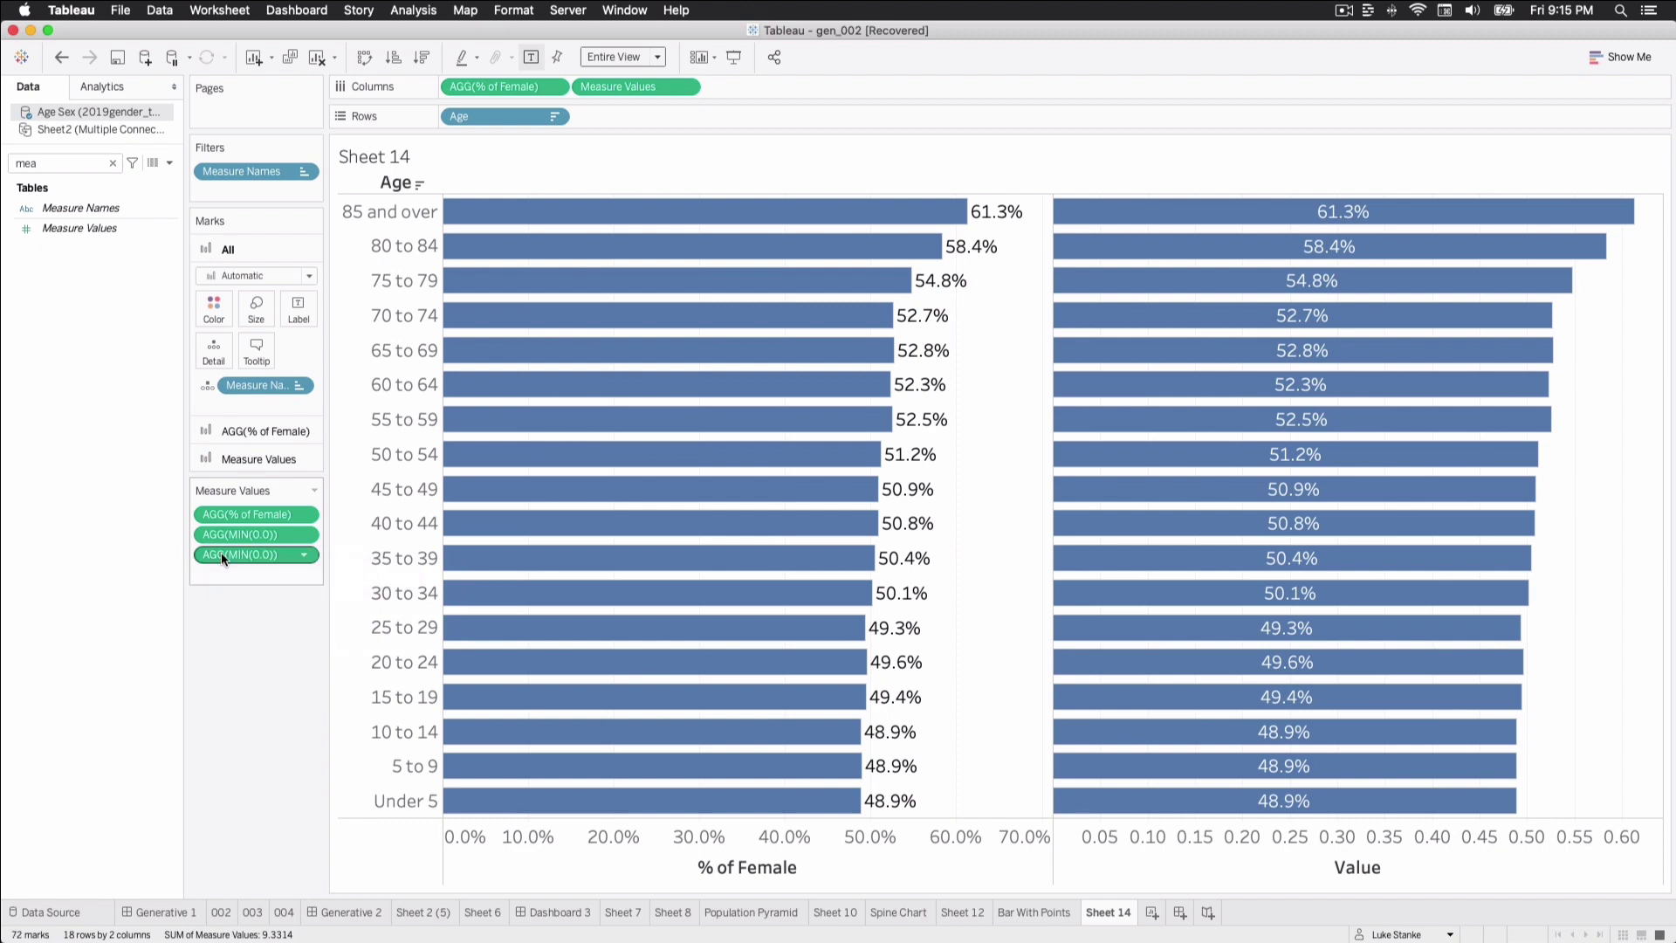
left_click_drag(227, 523, 233, 505)
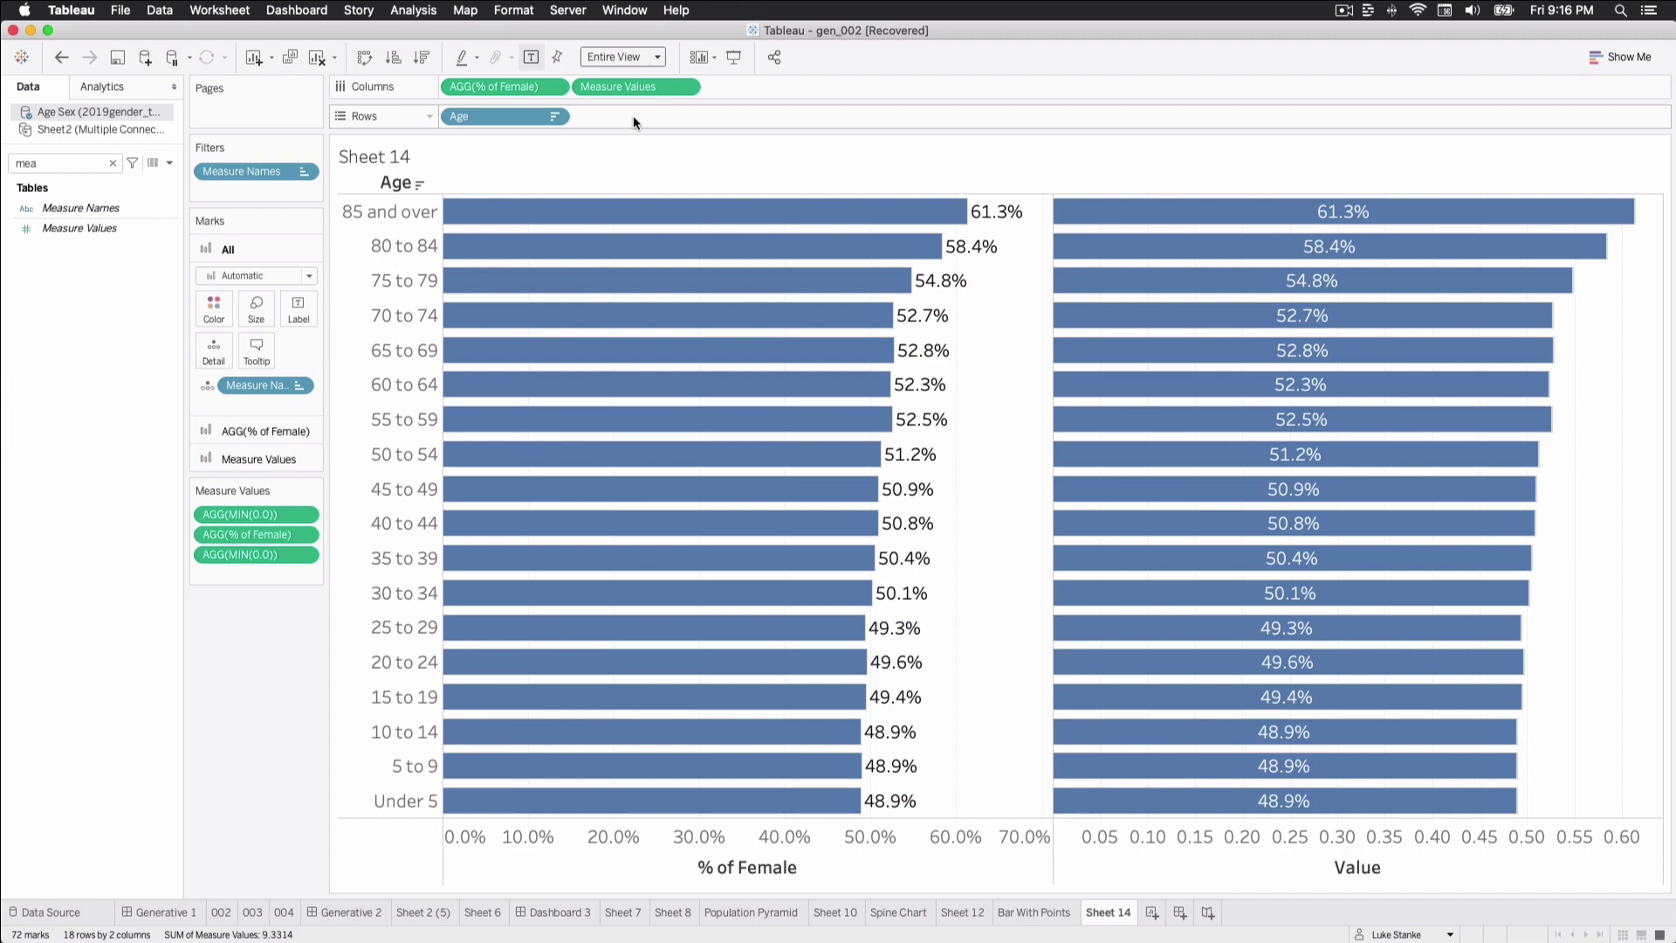
Split each age row by Measure Names and draw the Measure Values as area marks.
mouse_move(79, 208)
left_mouse_down()
mouse_move(315, 205)
mouse_move(632, 135)
mouse_move(646, 114)
left_mouse_up()
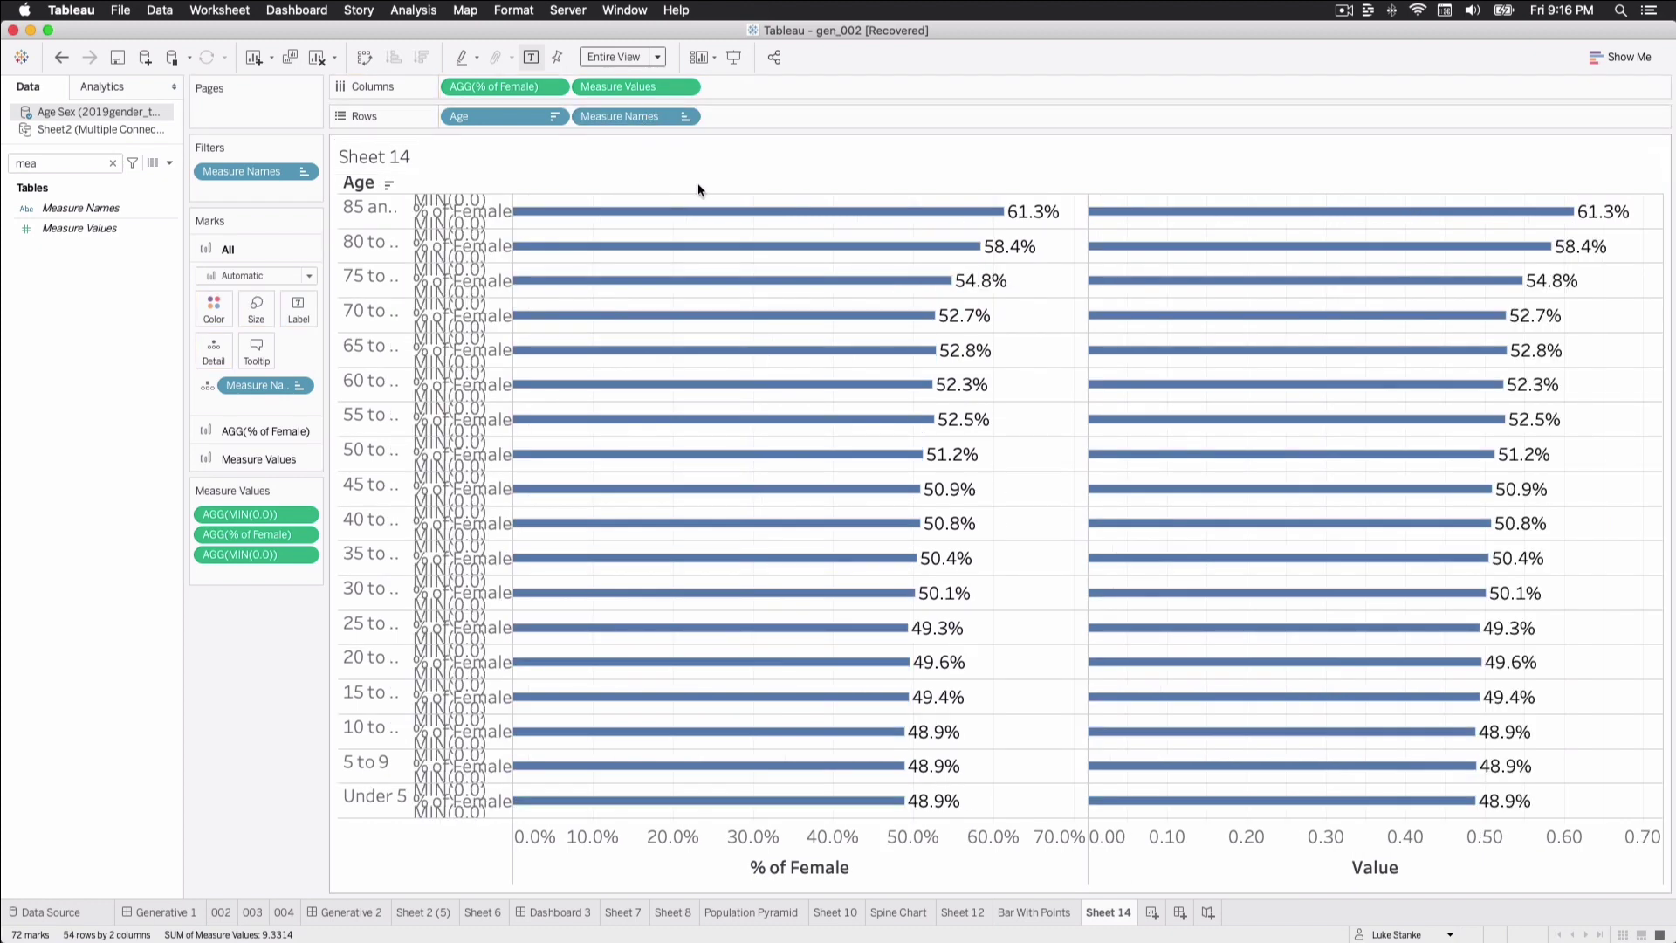
mouse_move(497, 88)
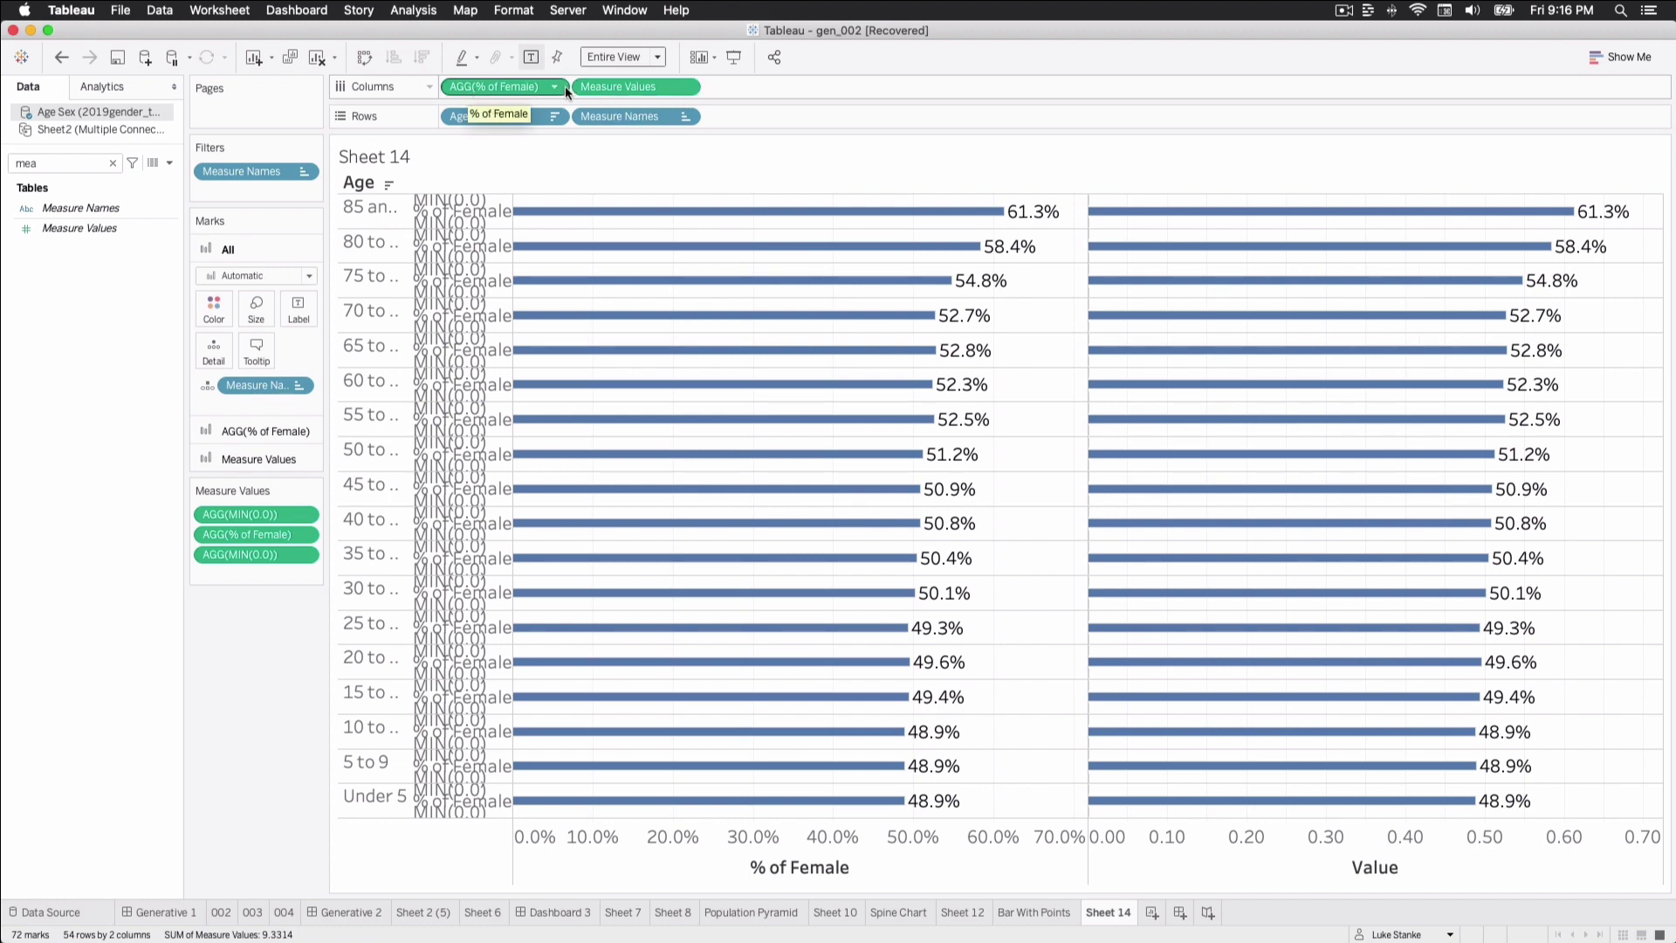
left_click(604, 85)
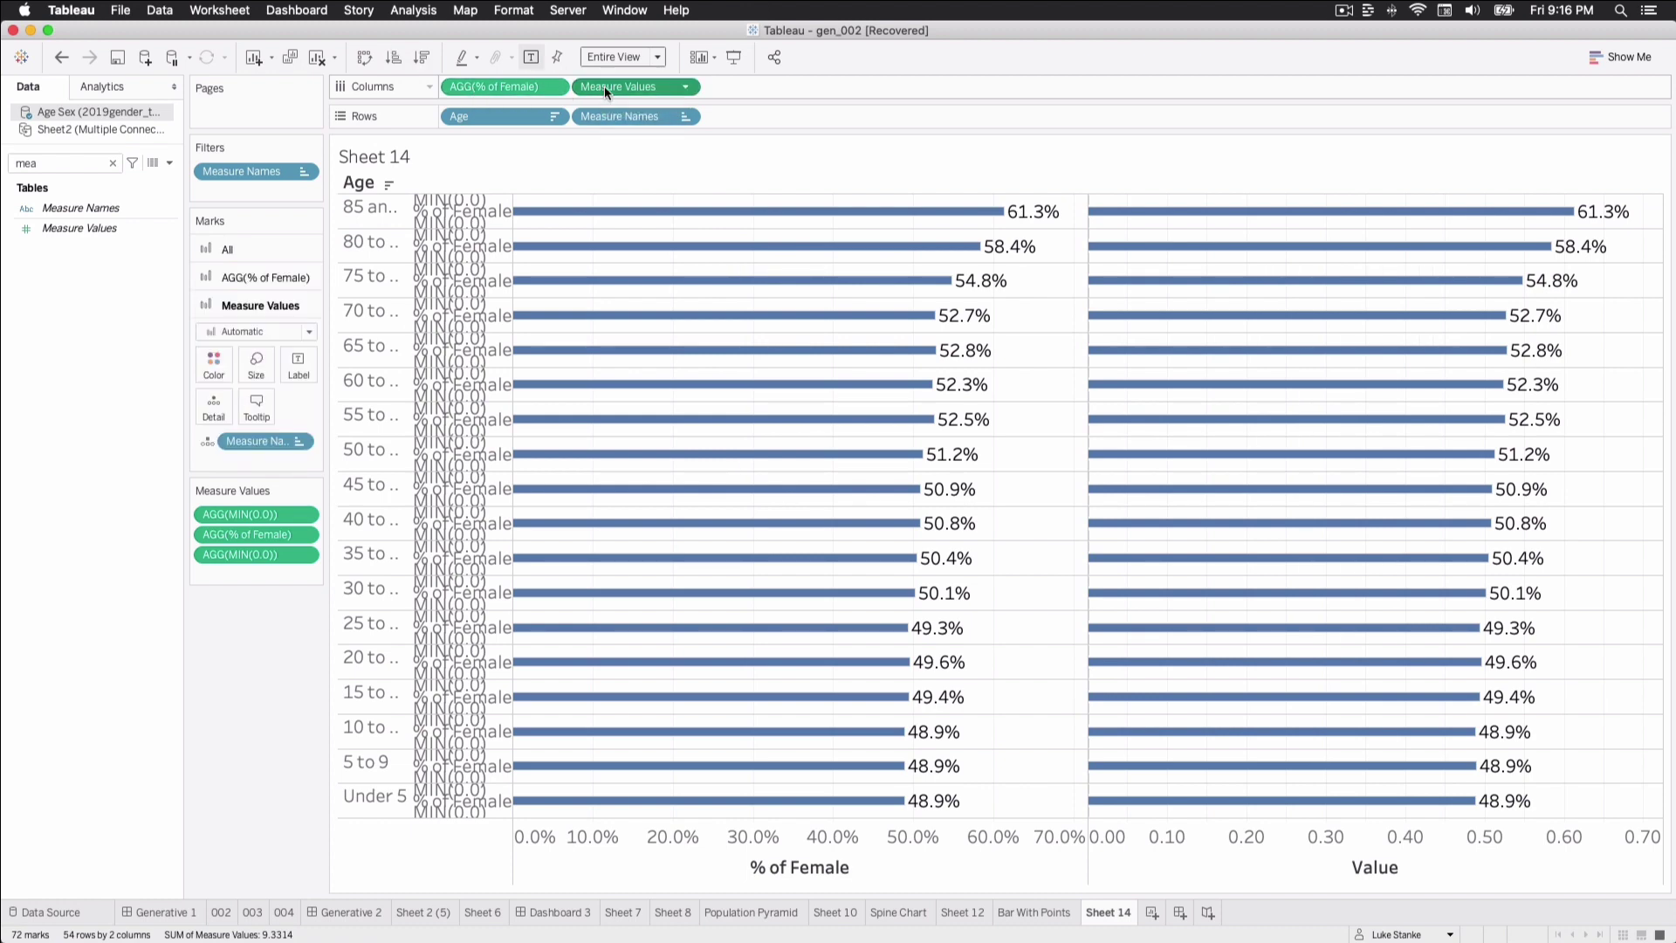
left_click(238, 328)
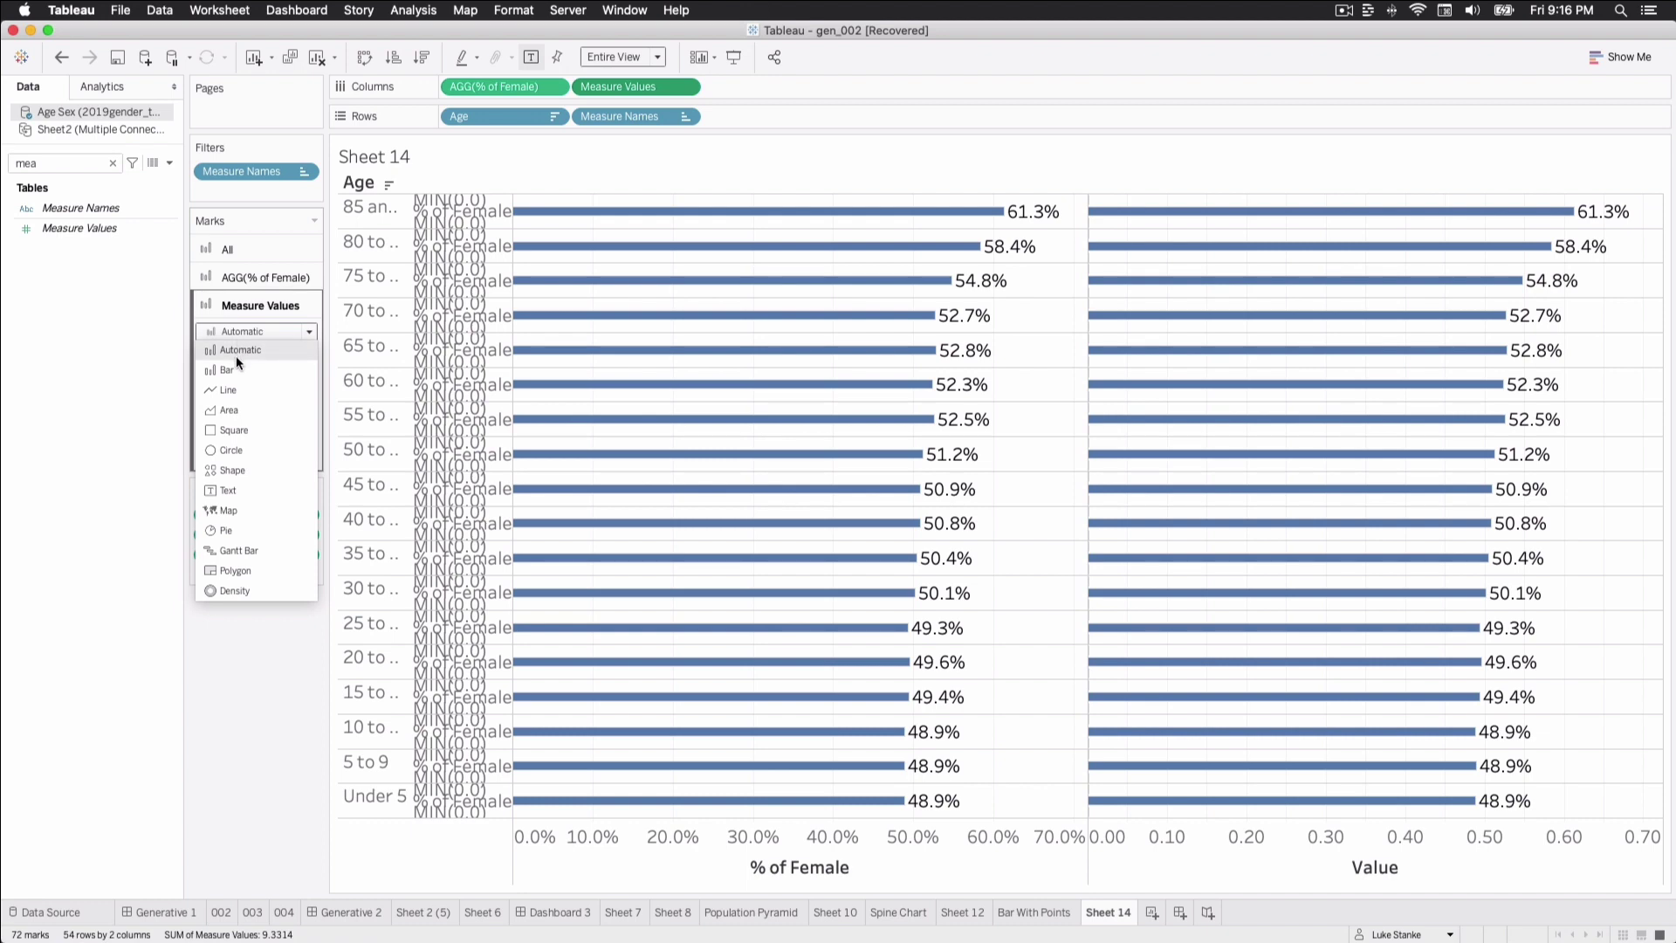
left_click(234, 408)
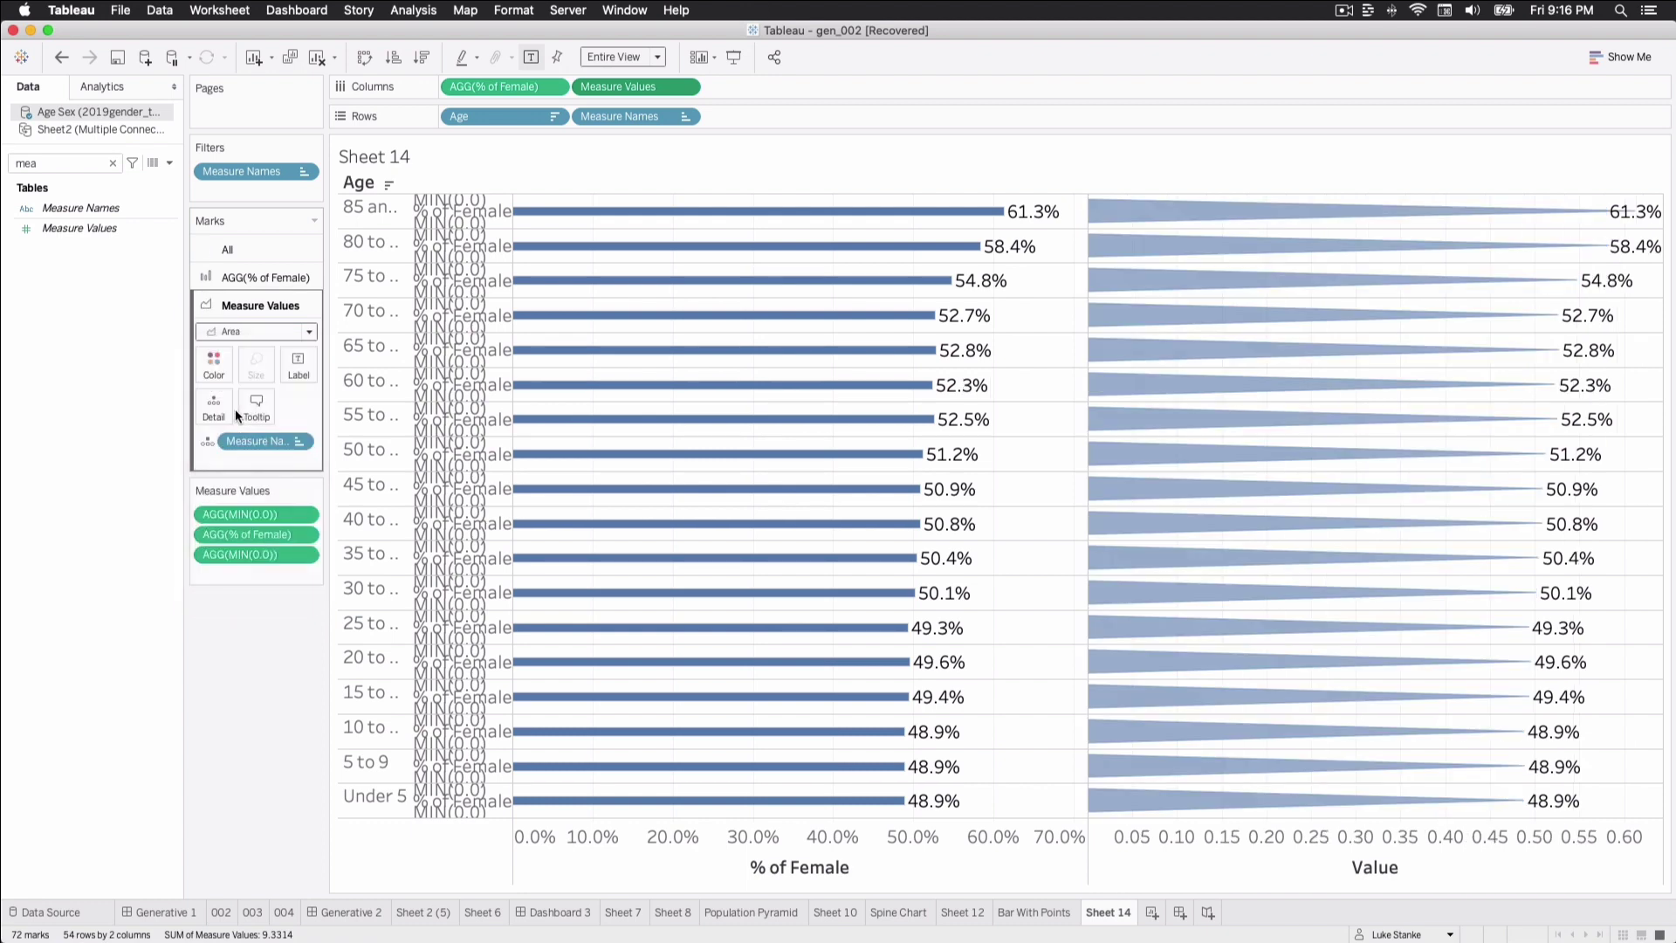
left_click(472, 86)
left_click(243, 302)
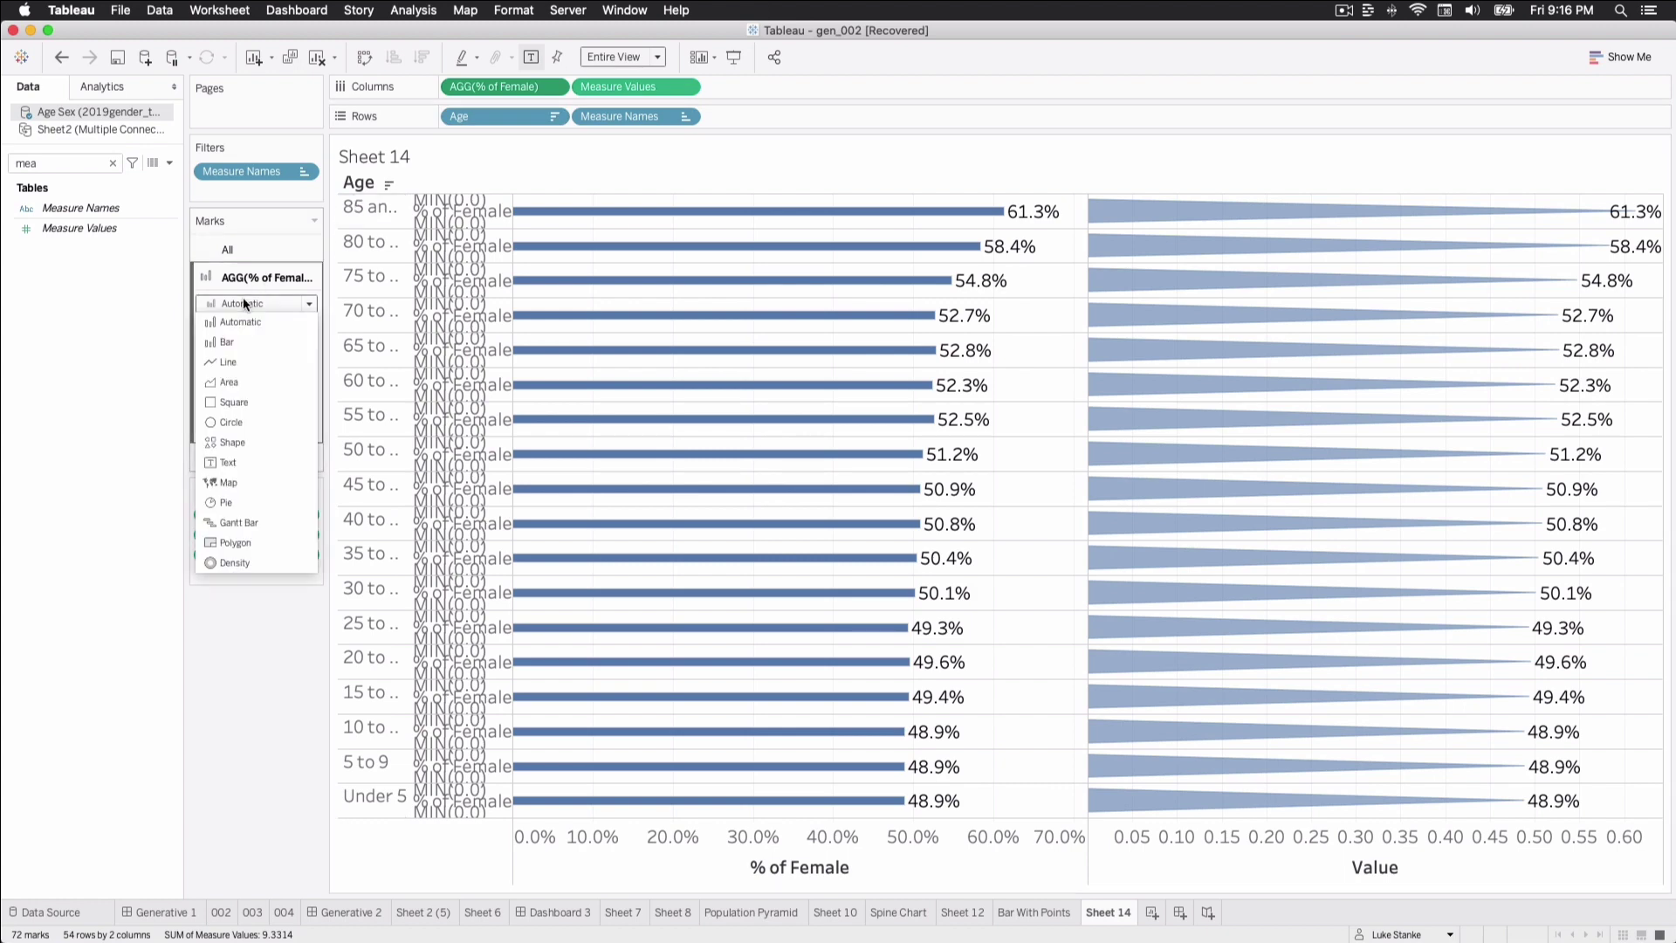
Make the % of Female marks circles with labels aligned right and middle.
left_click(231, 415)
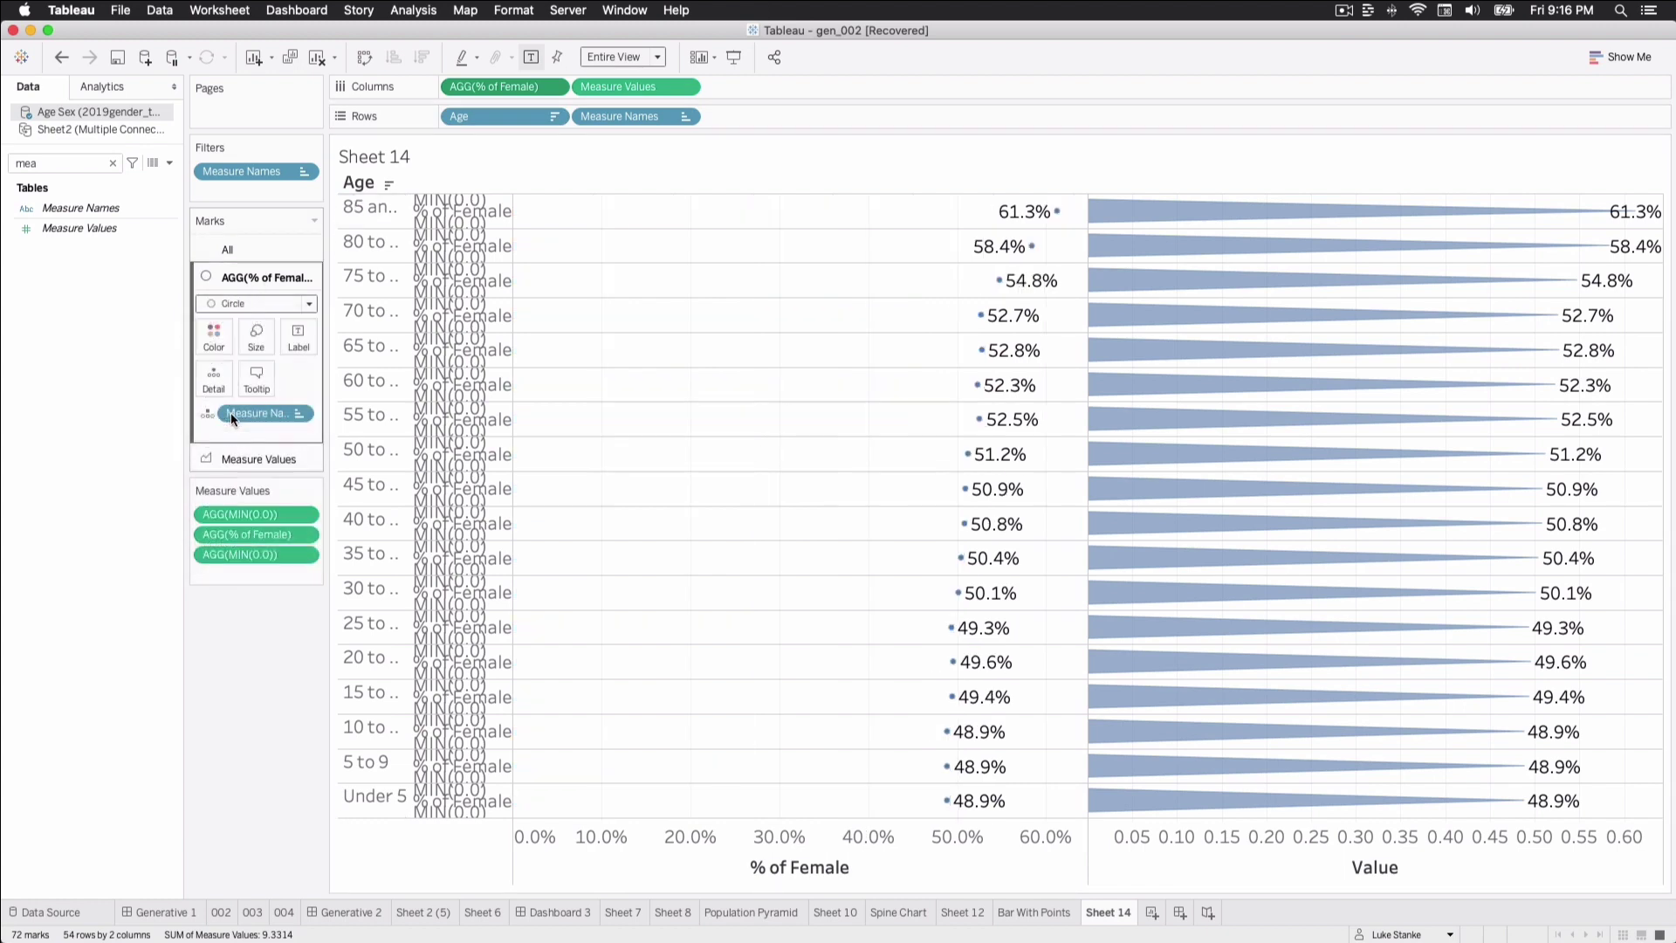
left_click(307, 337)
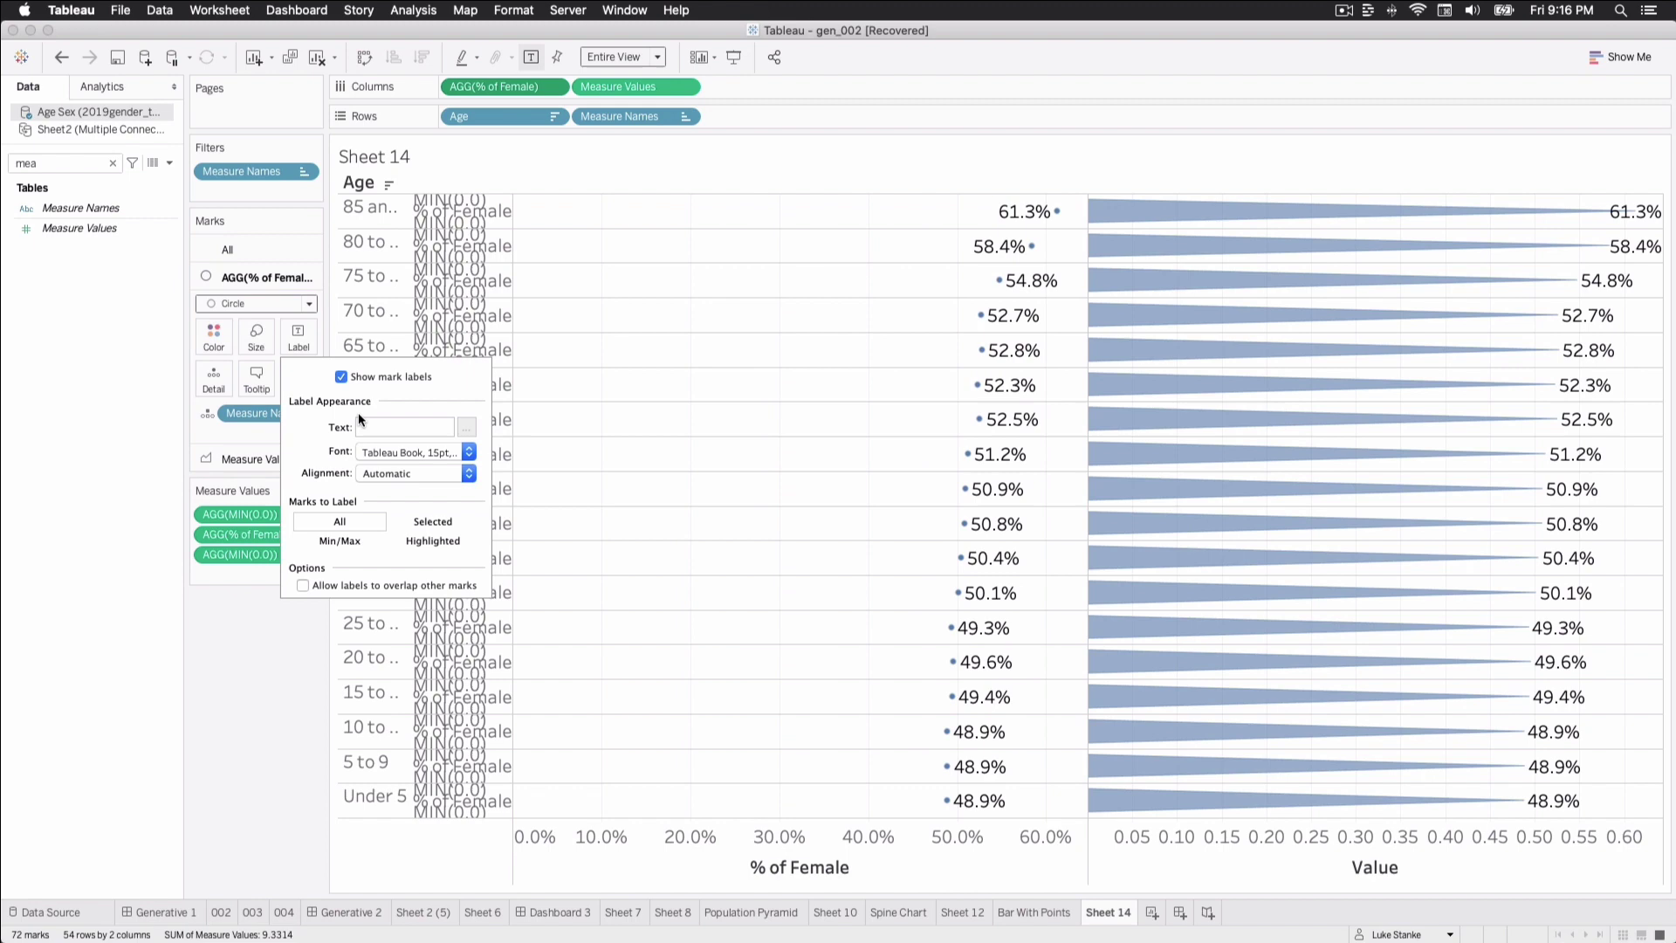
left_click(381, 471)
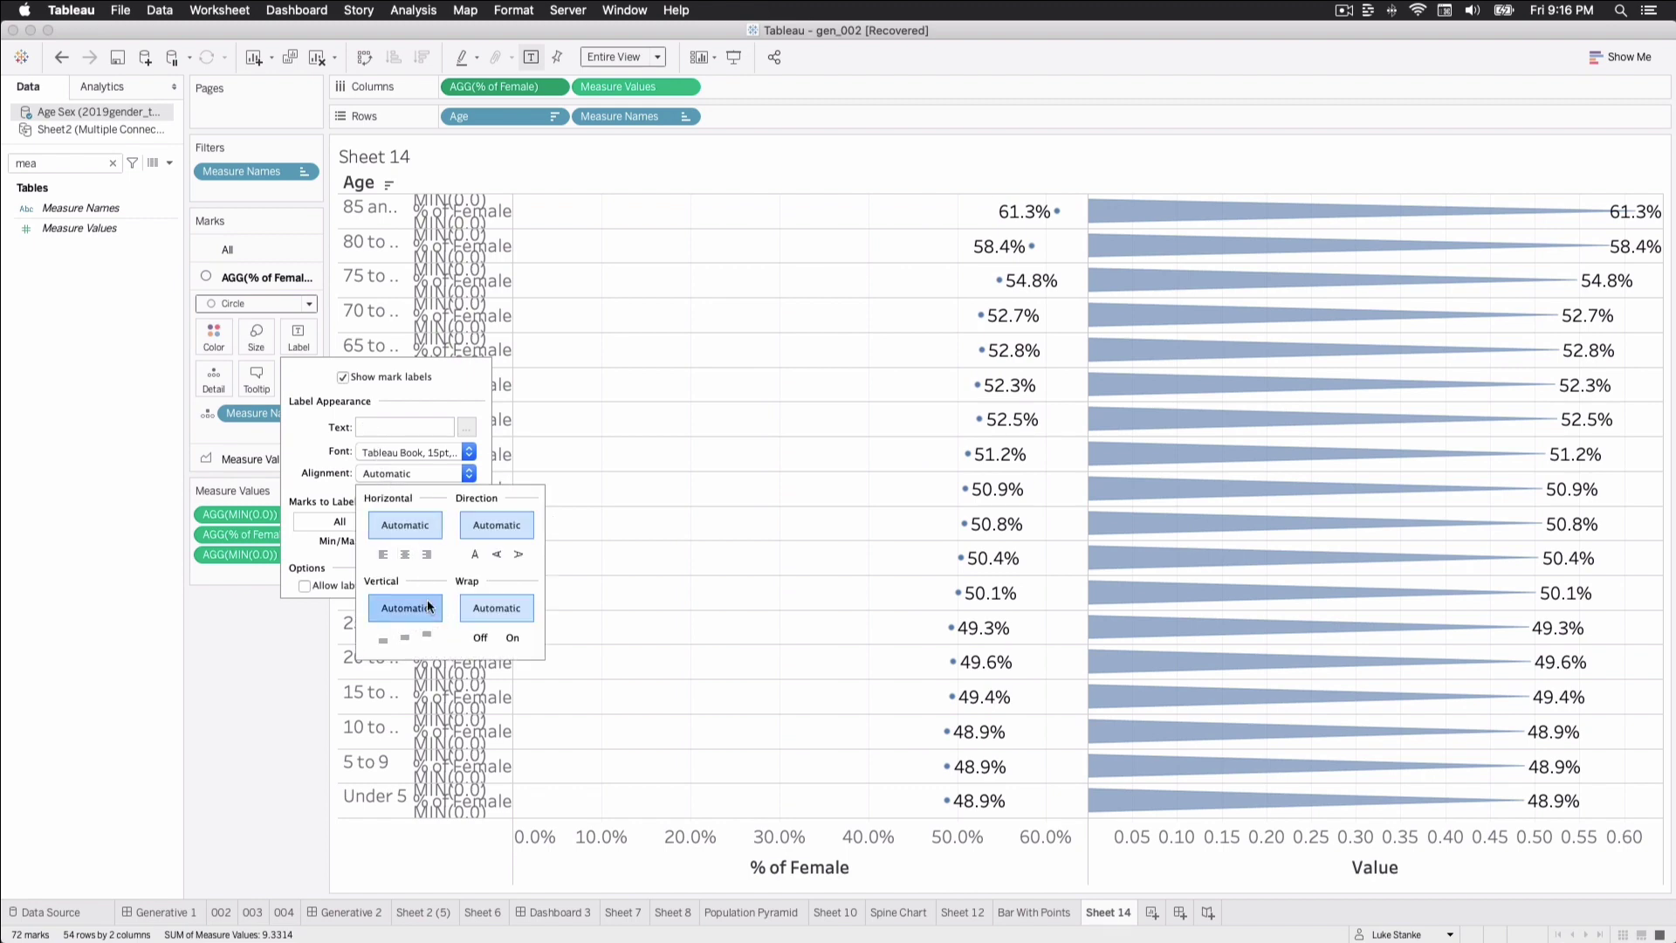
left_click(426, 554)
left_click(409, 633)
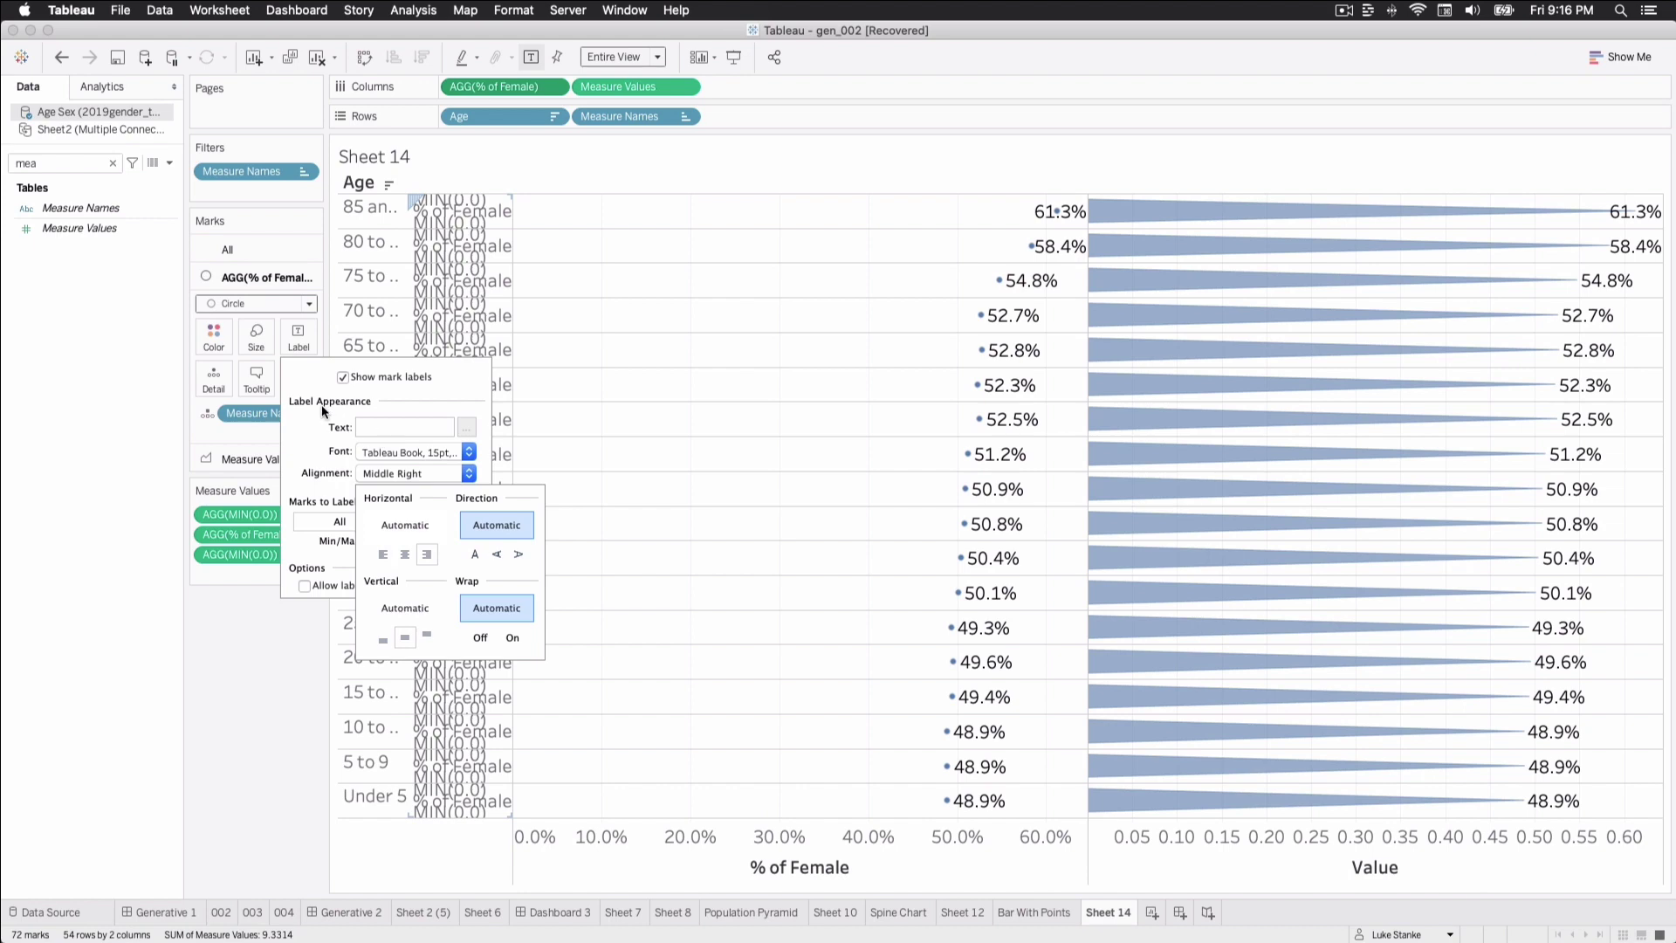
Color the circle marks white and adjust their size.
left_click(213, 336)
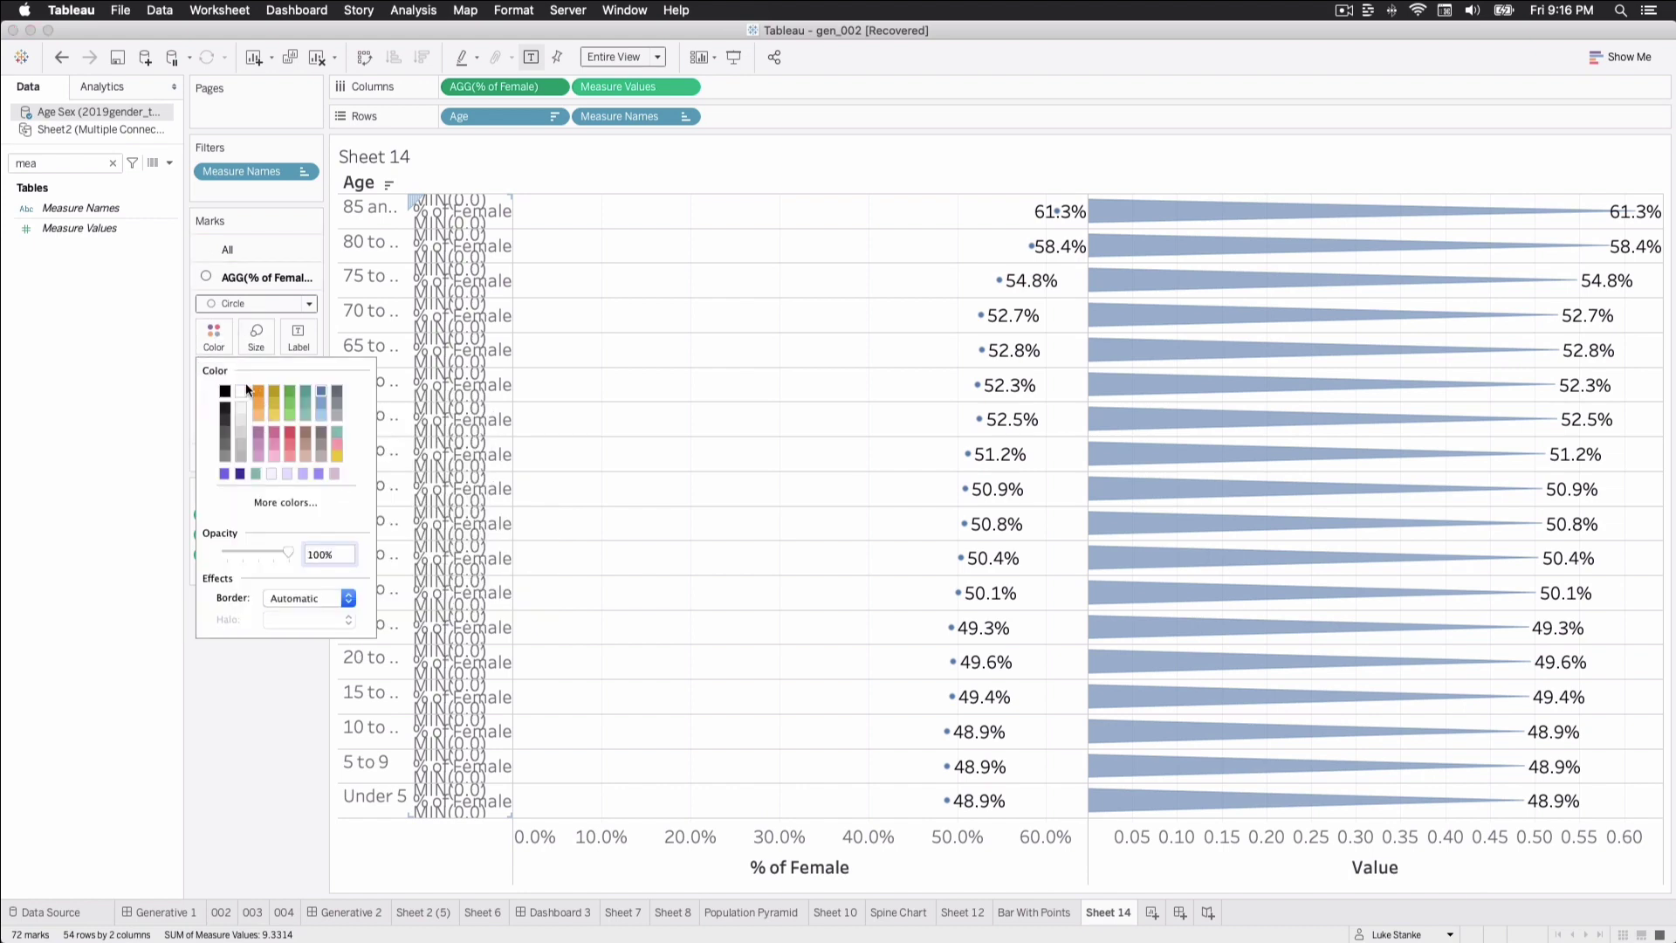
left_click(240, 391)
left_click(254, 333)
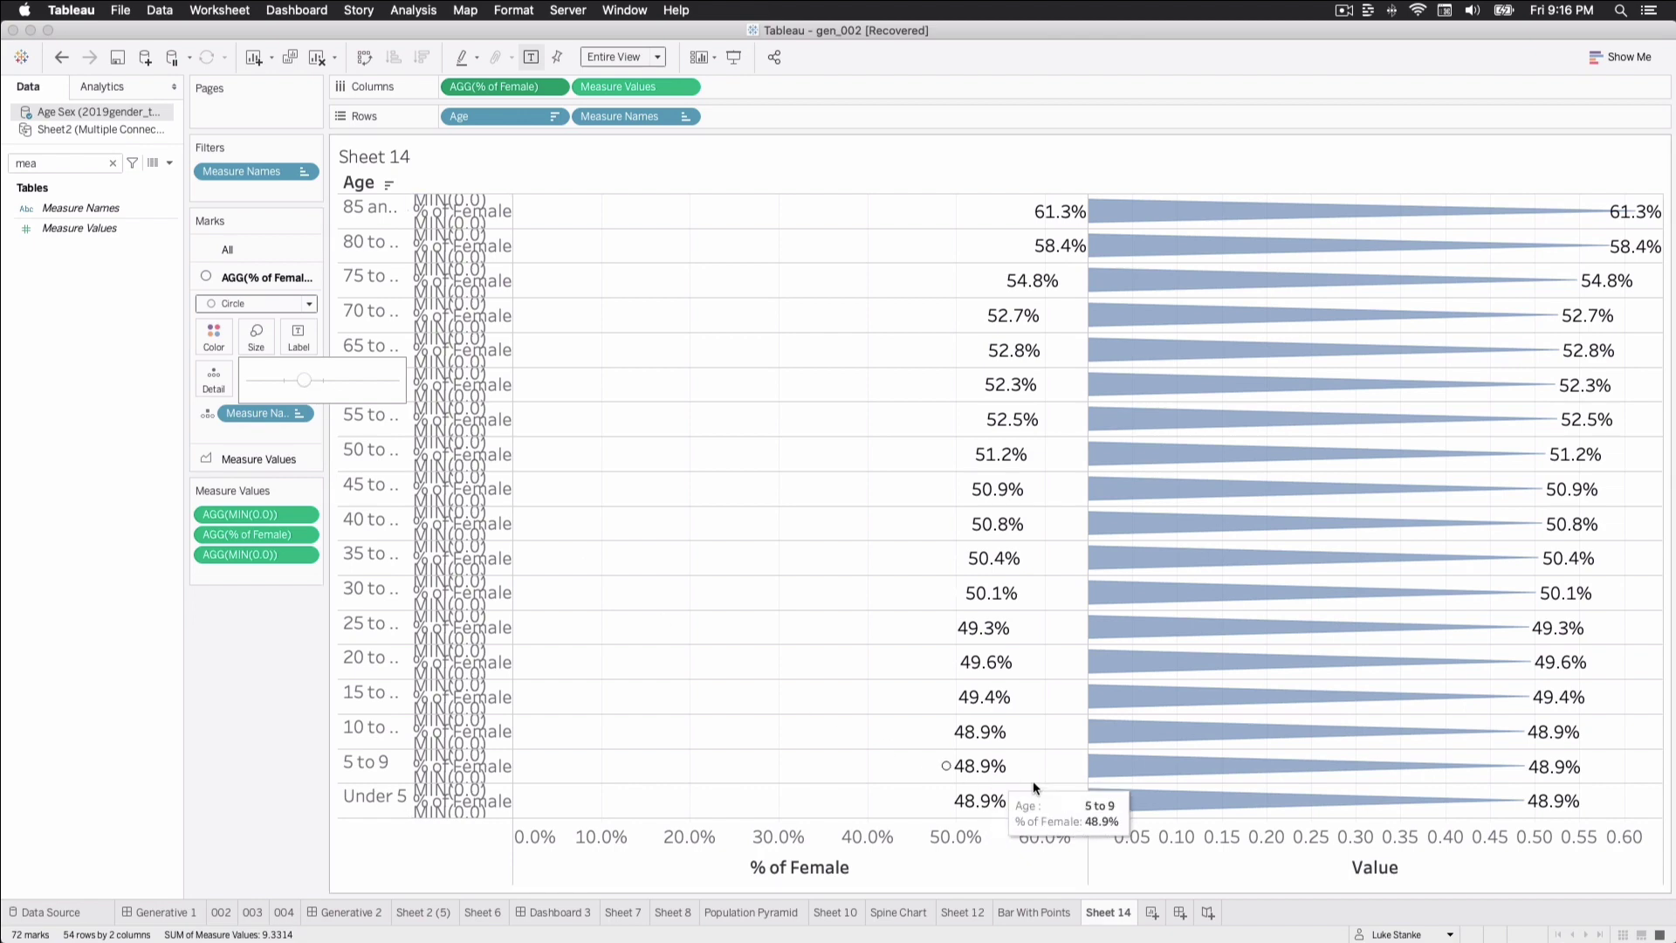
left_click(1151, 833)
Put the Value axis on a dual axis and synchronize both axes.
right_click(1150, 833)
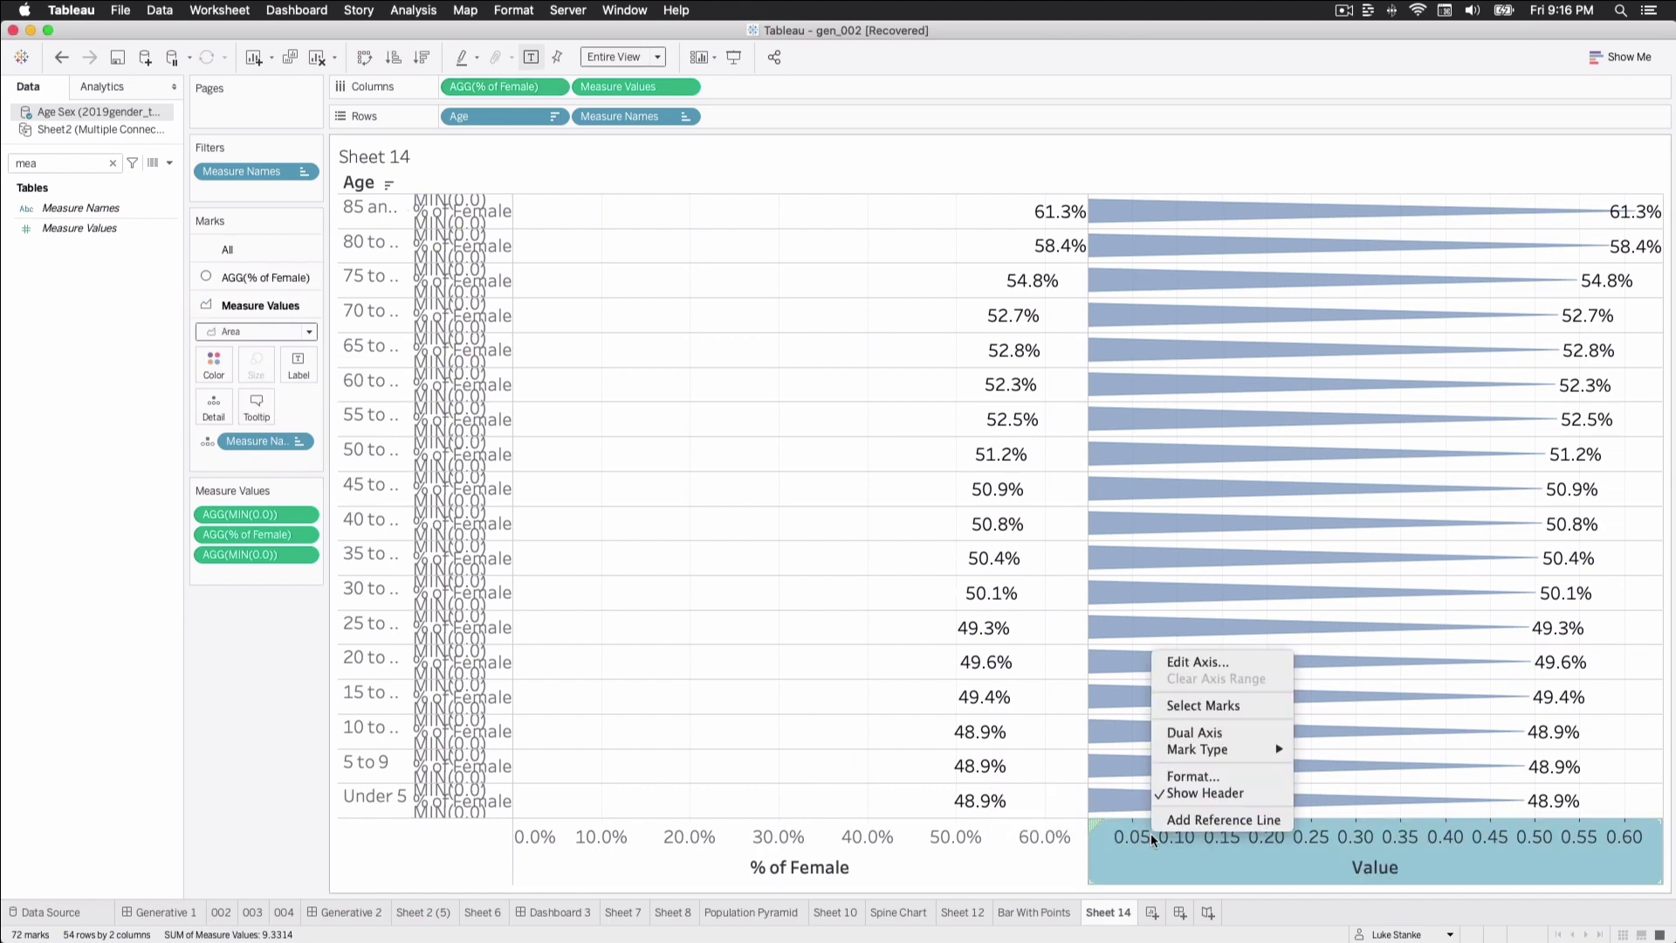
left_click(1180, 733)
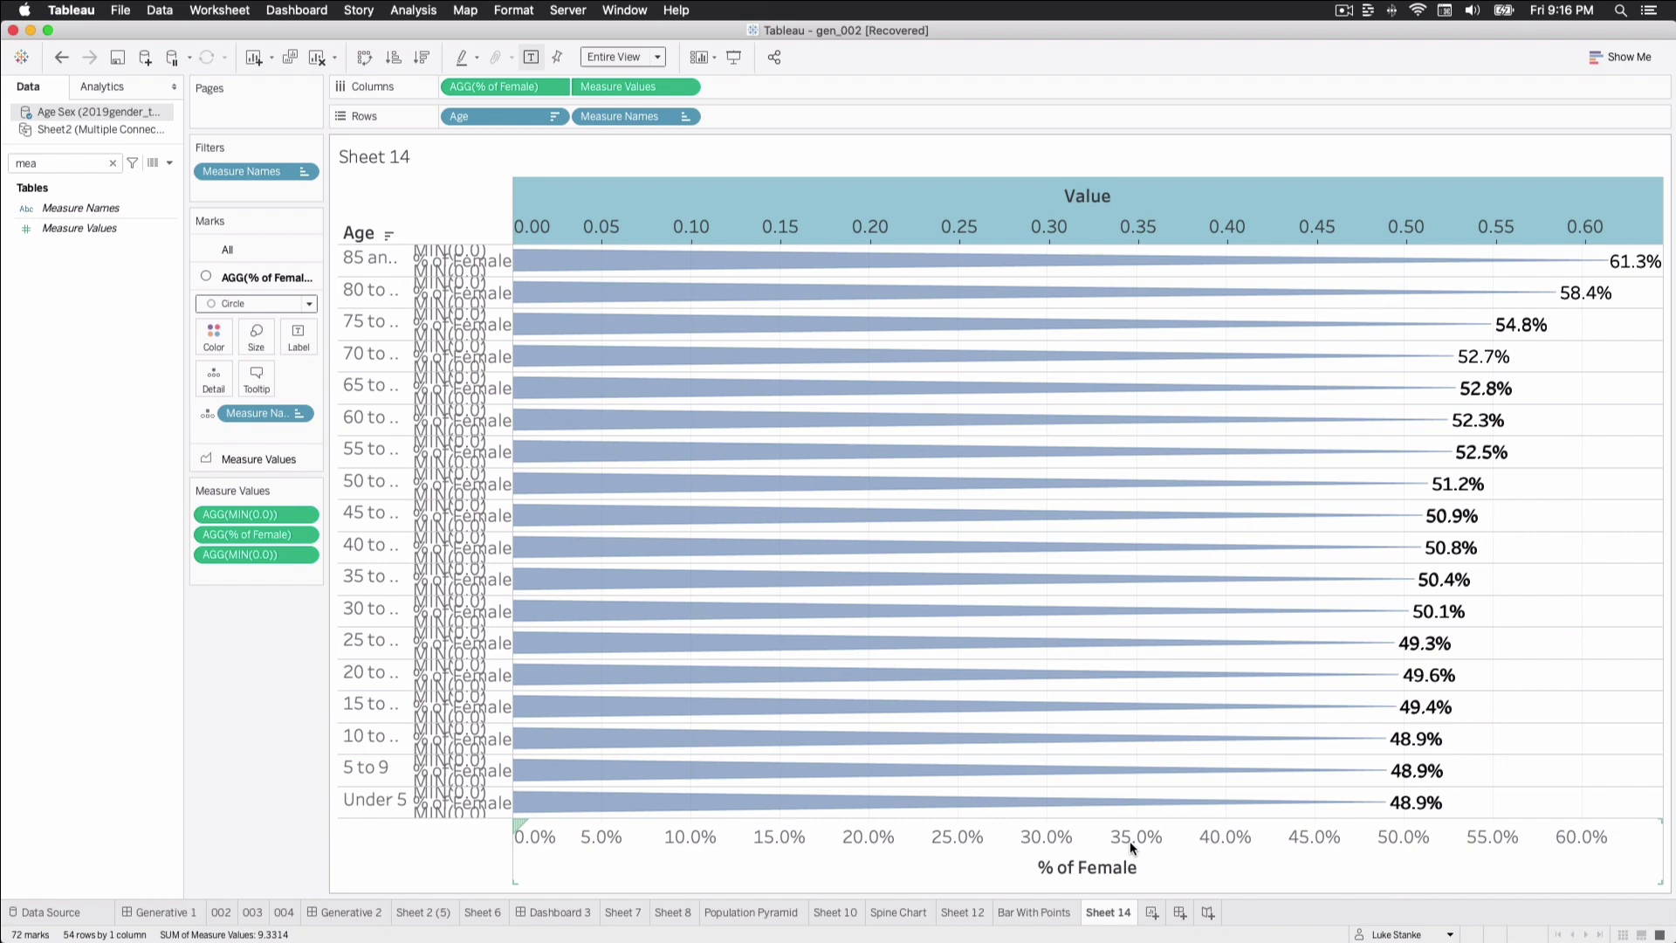
right_click(1130, 841)
left_click(1171, 720)
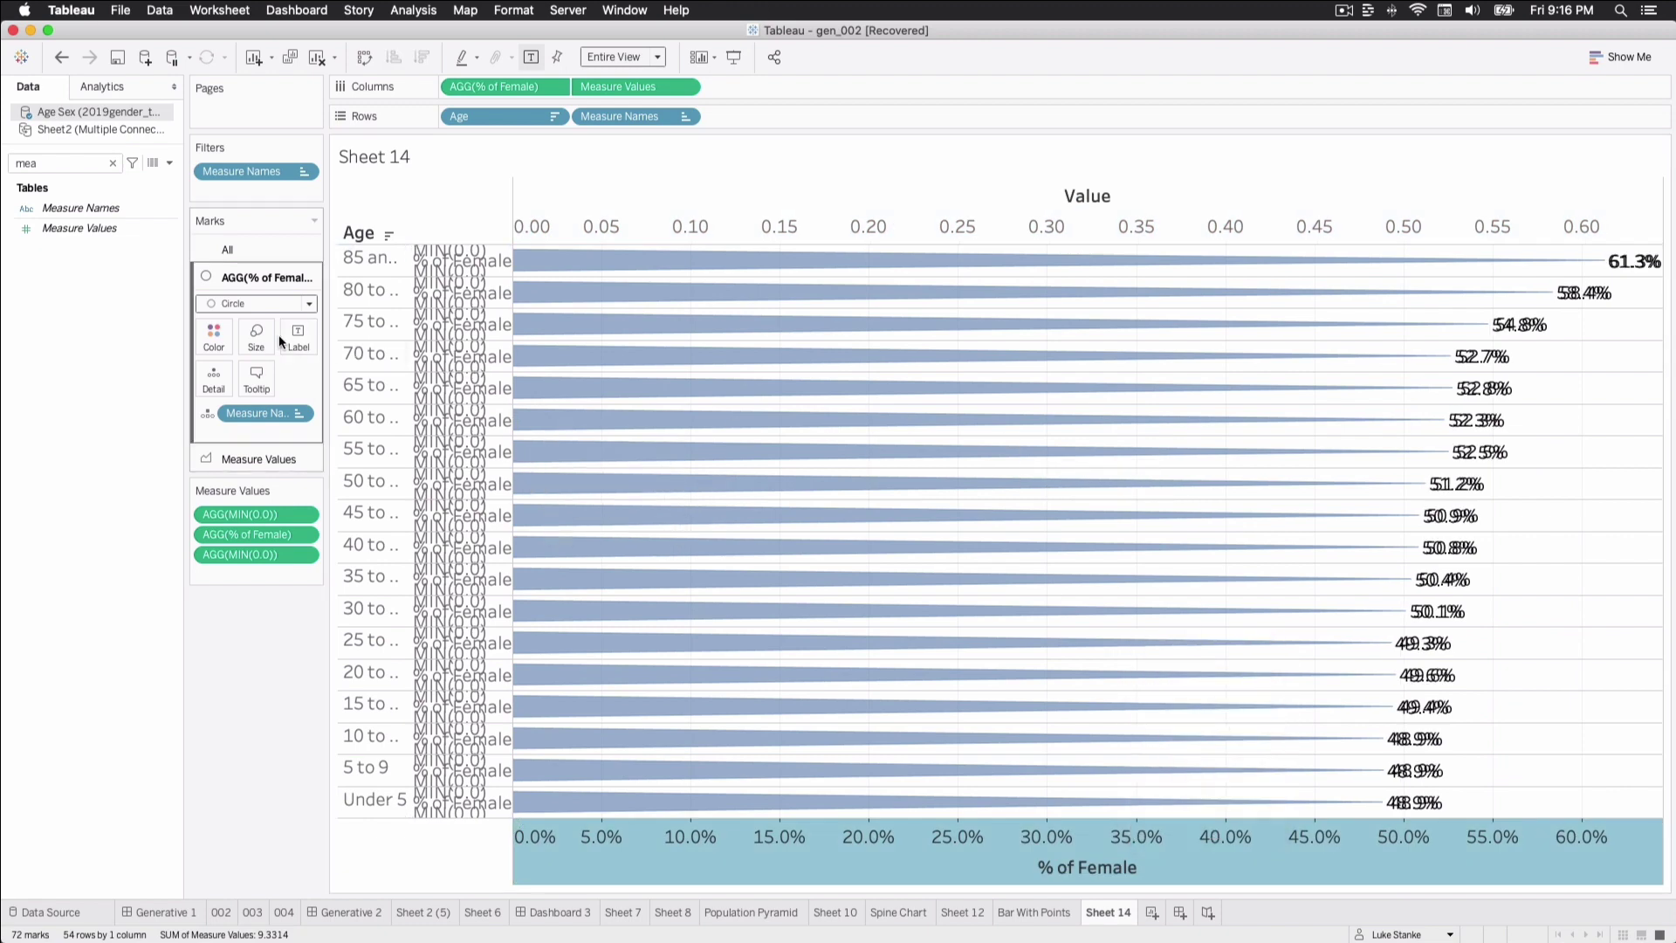
Turn off mark labels on the Measure Values wedge marks.
left_click(279, 453)
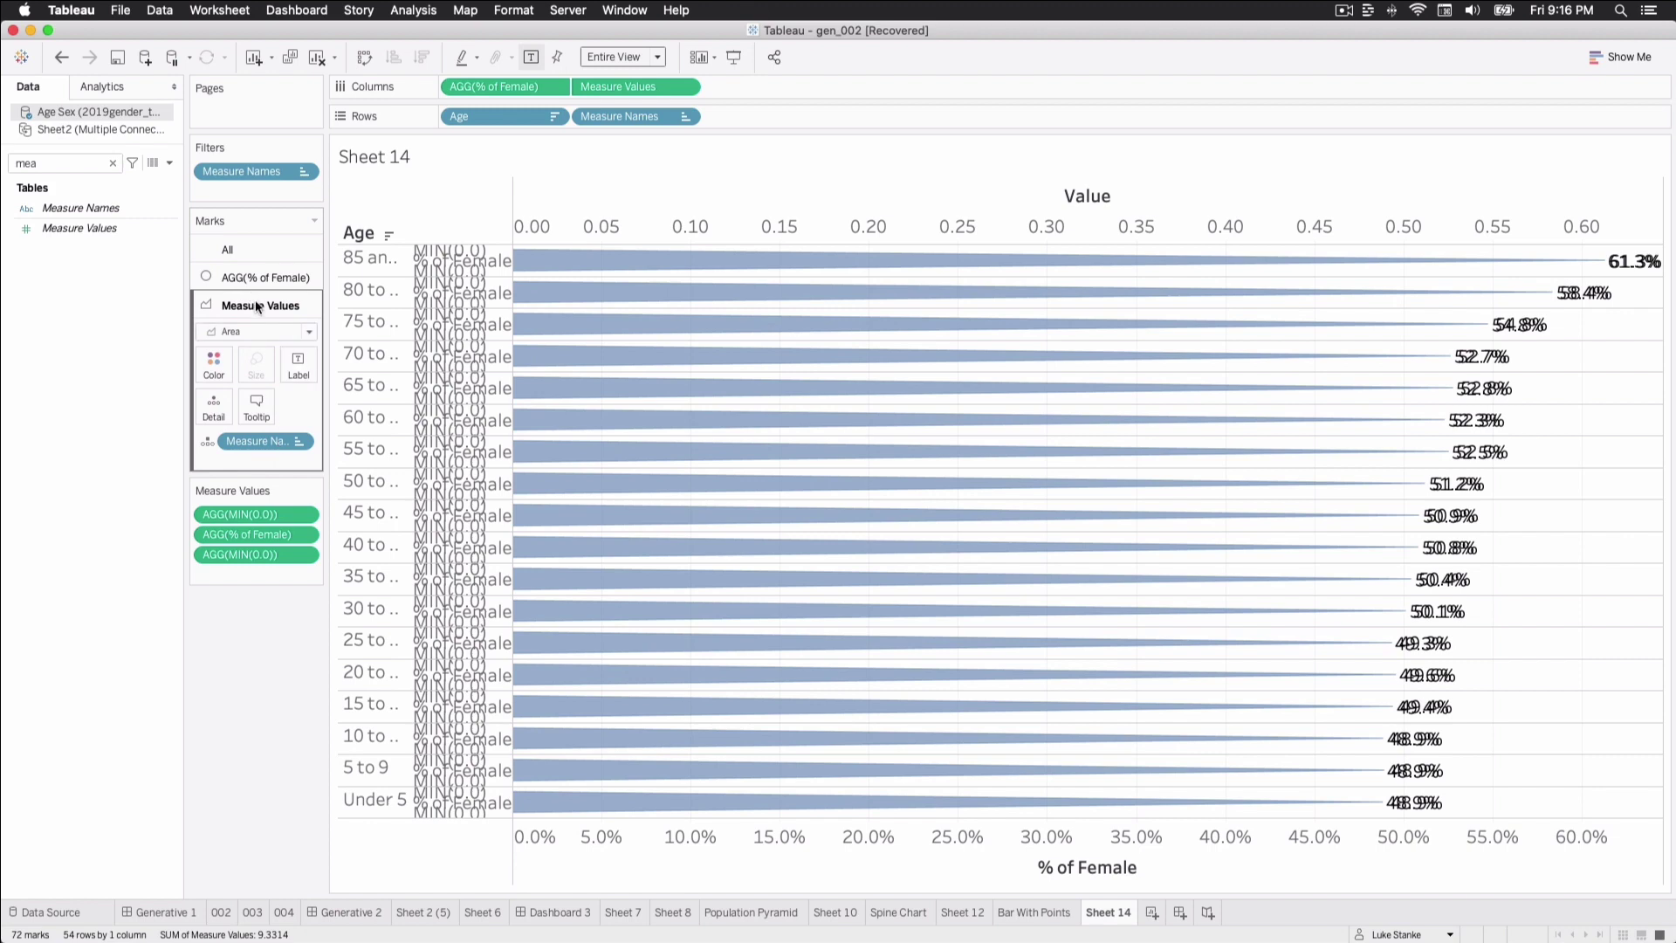
left_click(297, 367)
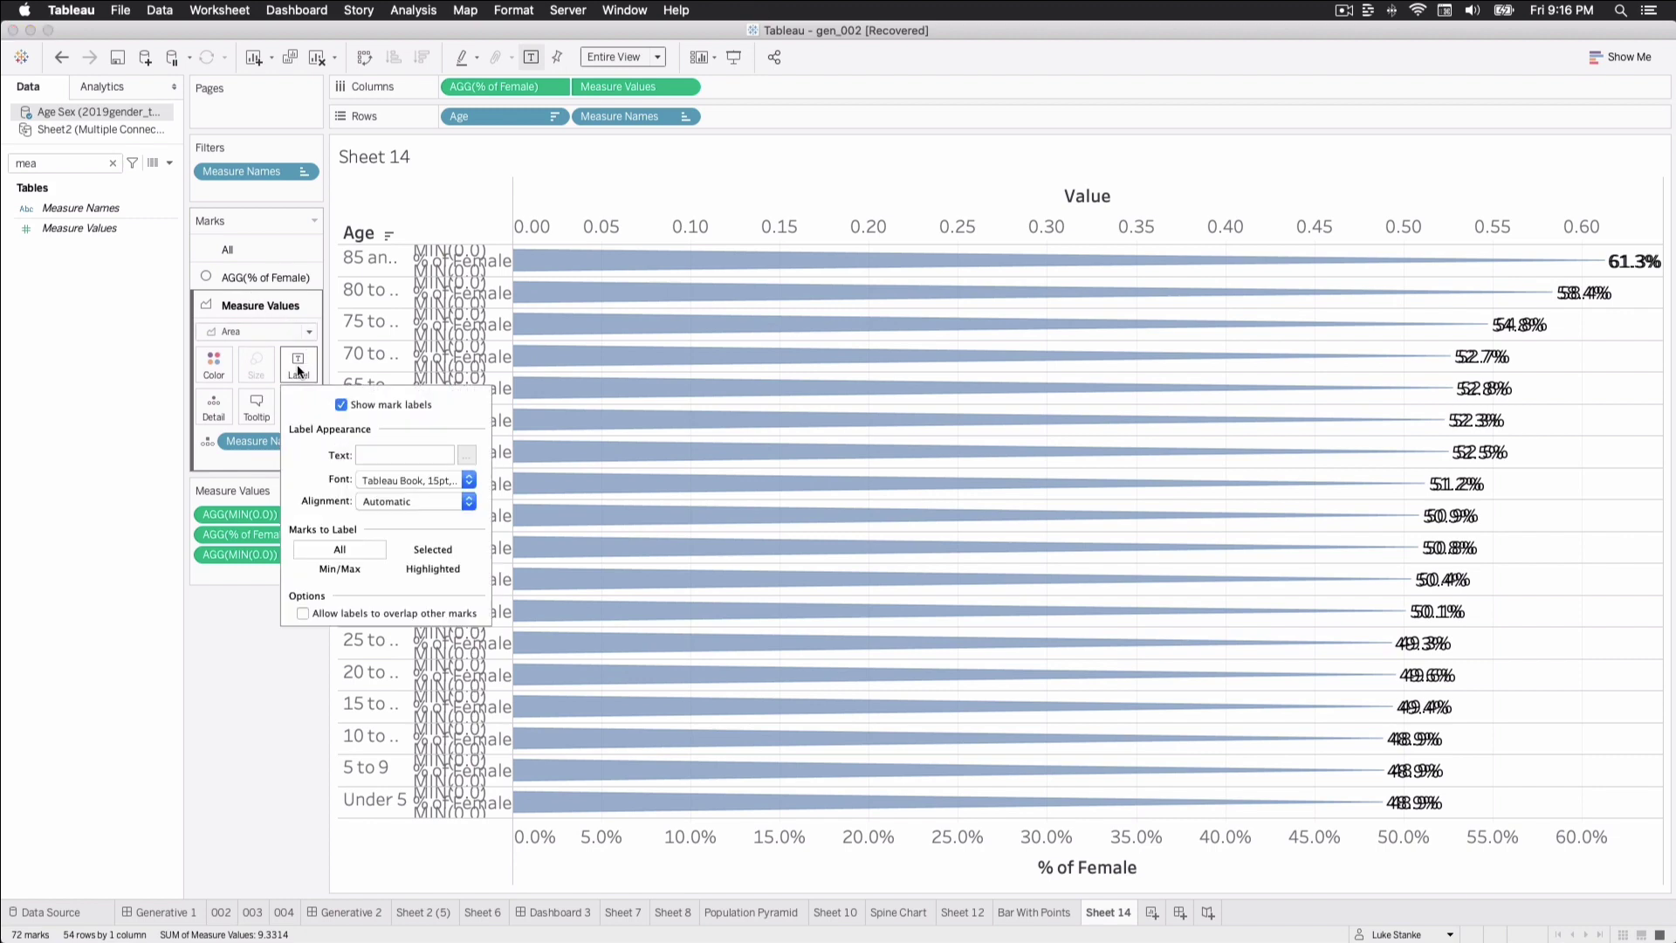
left_click(340, 405)
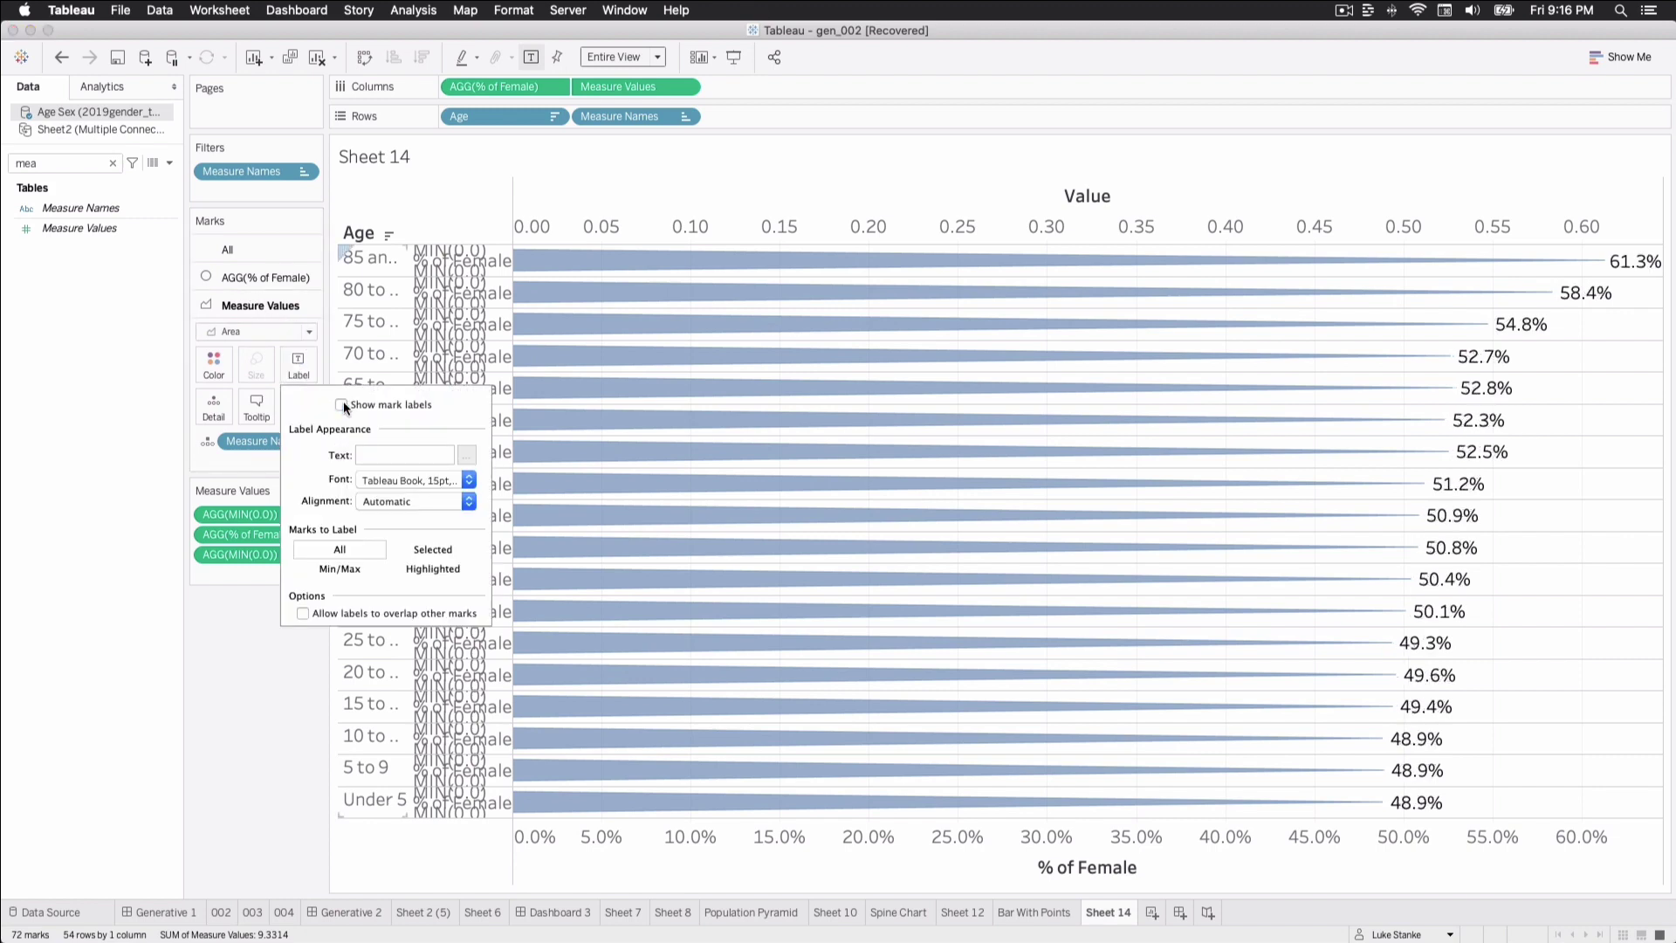
left_click(188, 655)
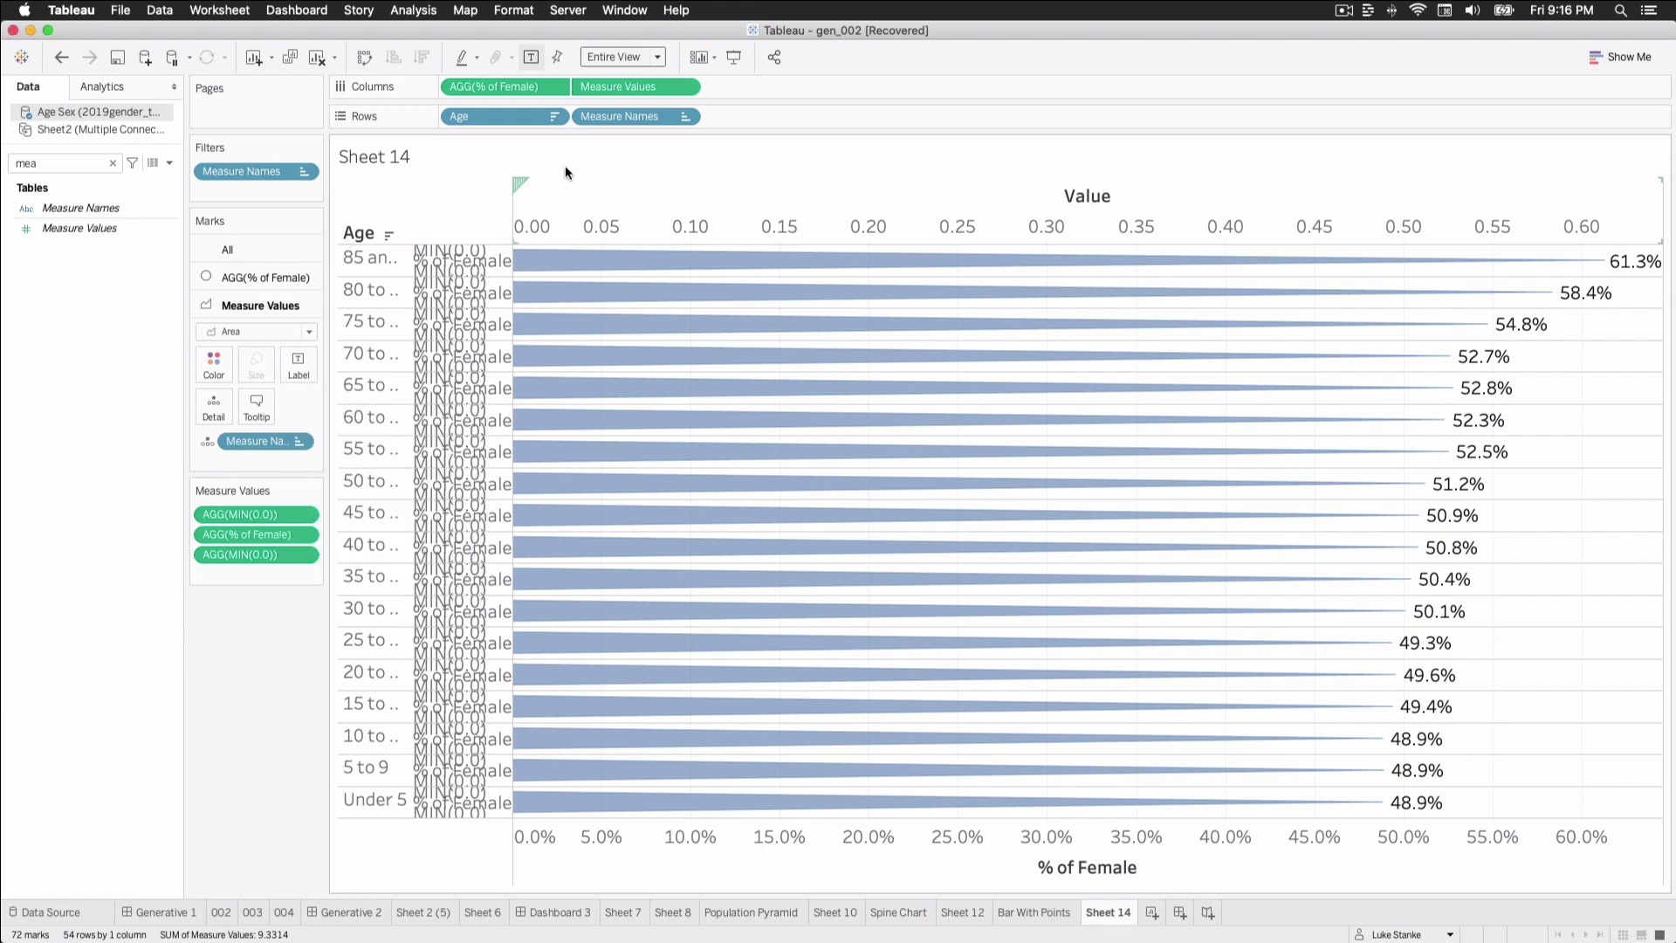
Hide the Measure Names header and both axis headers.
right_click(599, 117)
left_click(654, 267)
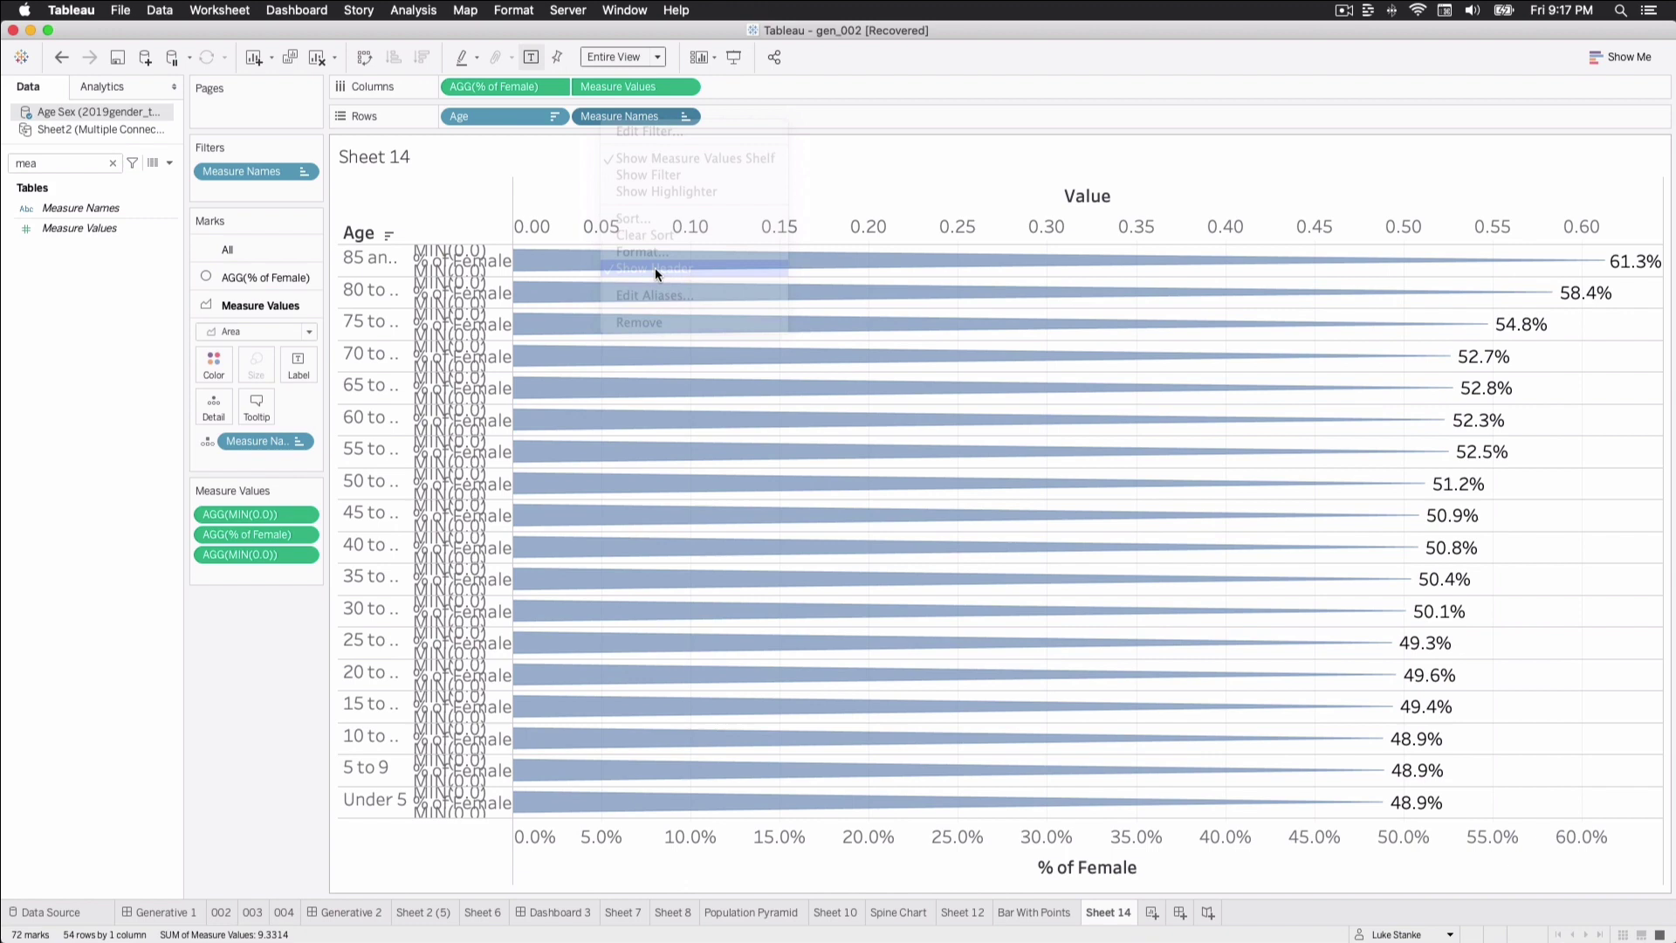
right_click(583, 864)
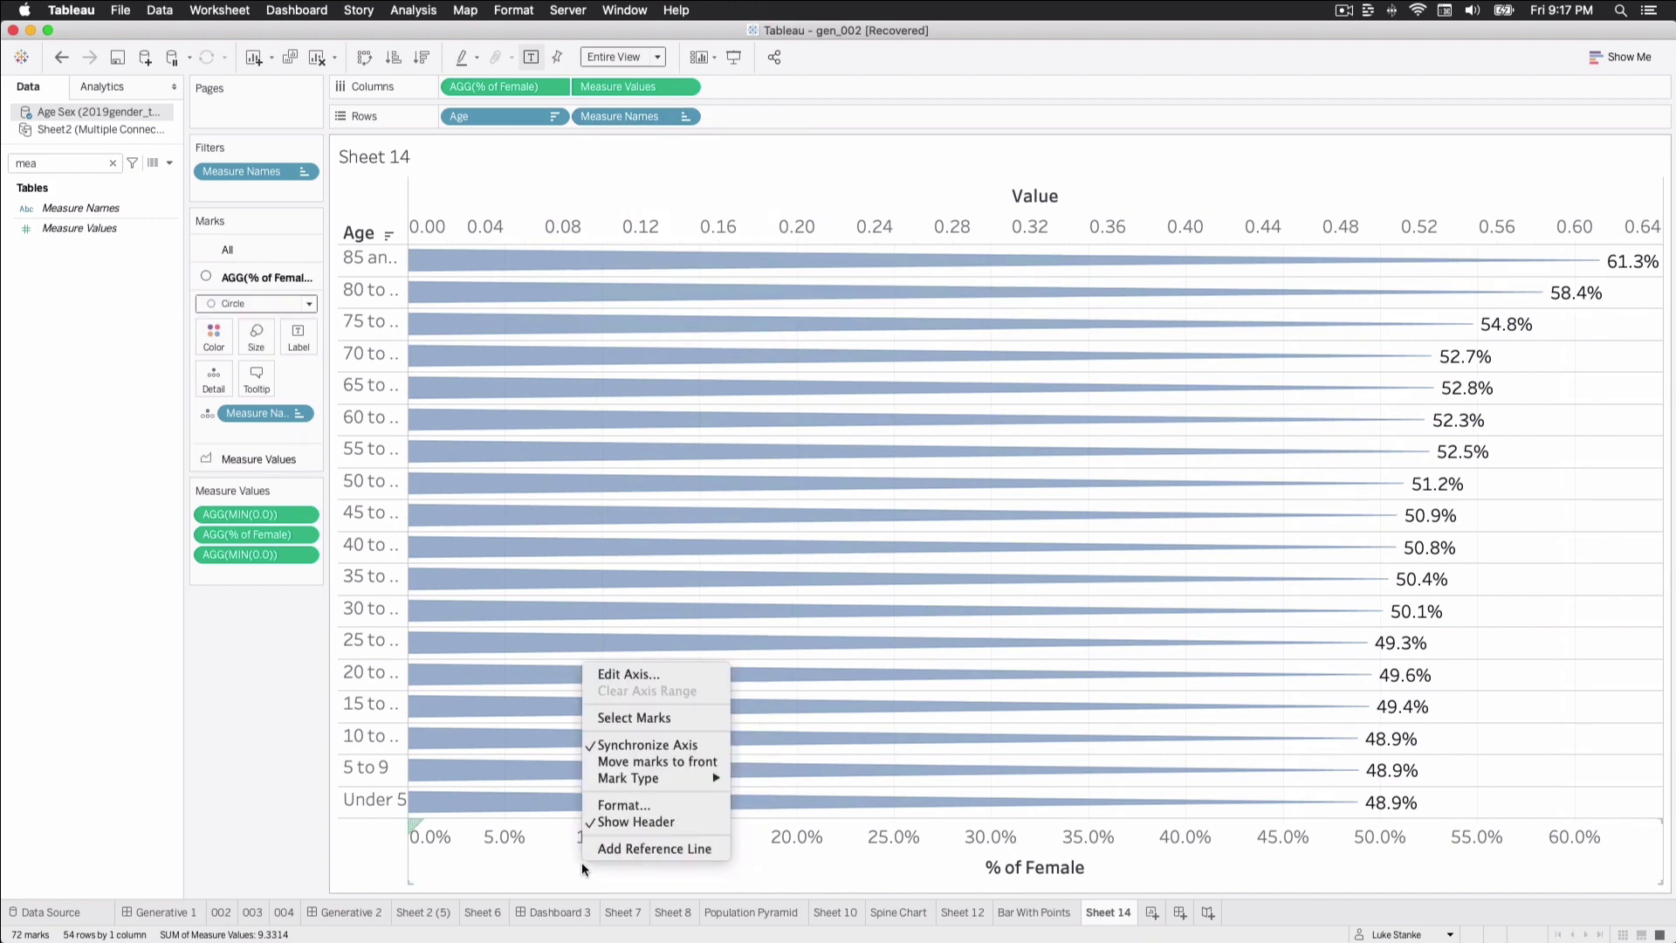
left_click(599, 821)
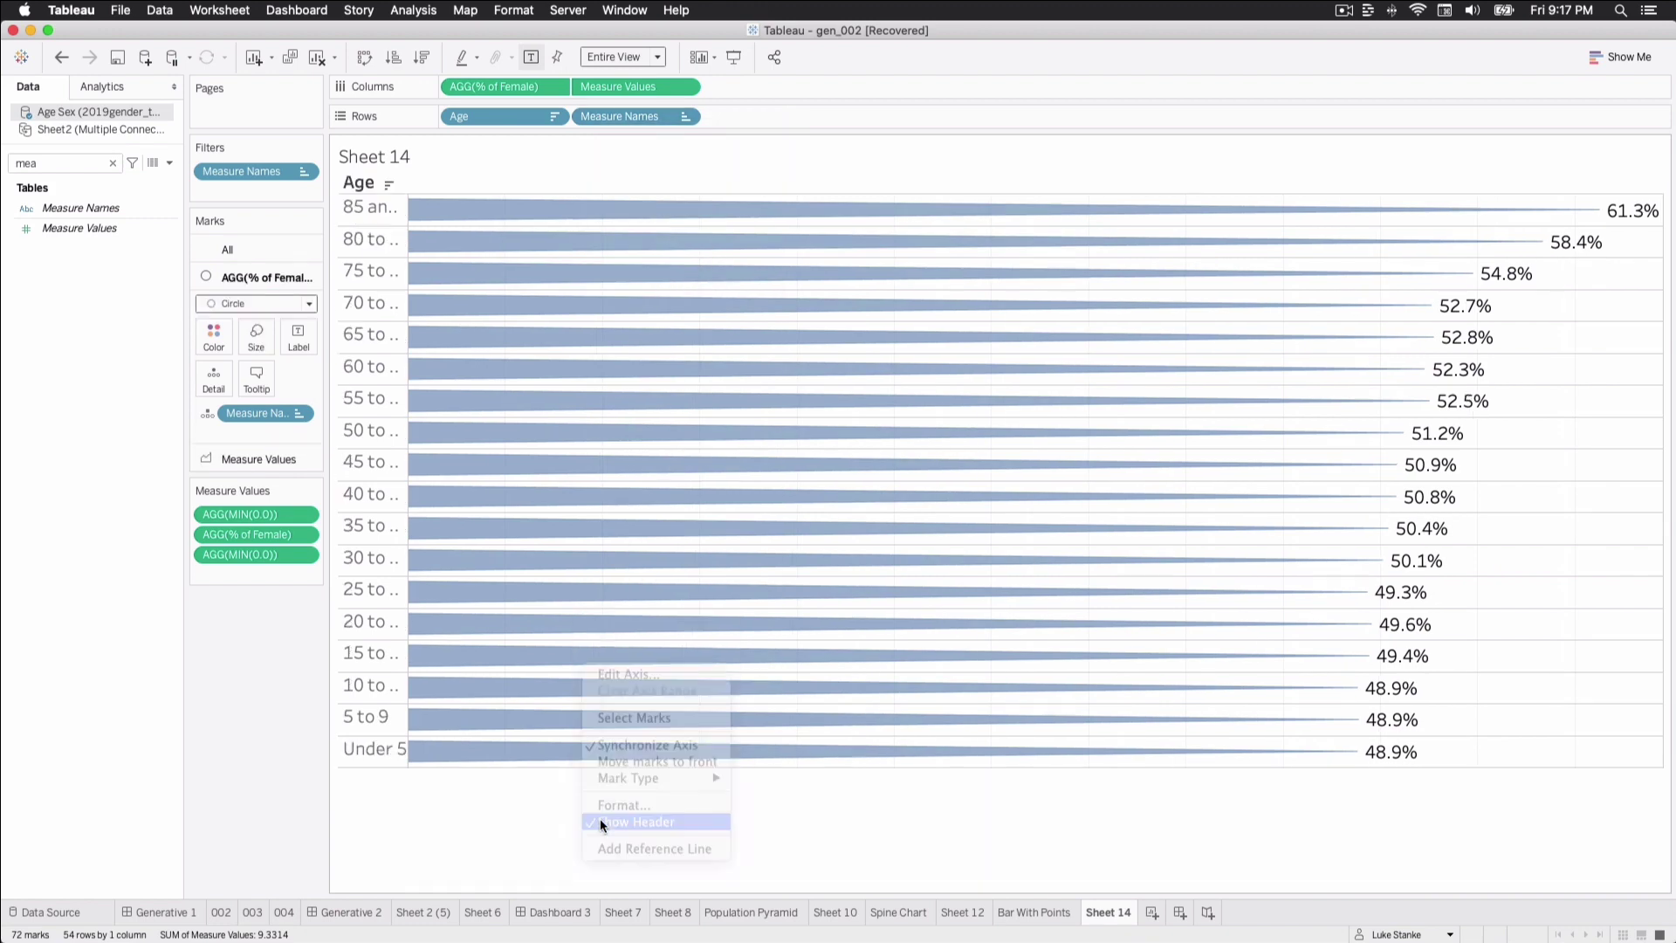
Widen the Age column so full age-group names like '85 and over' show.
left_click(404, 708)
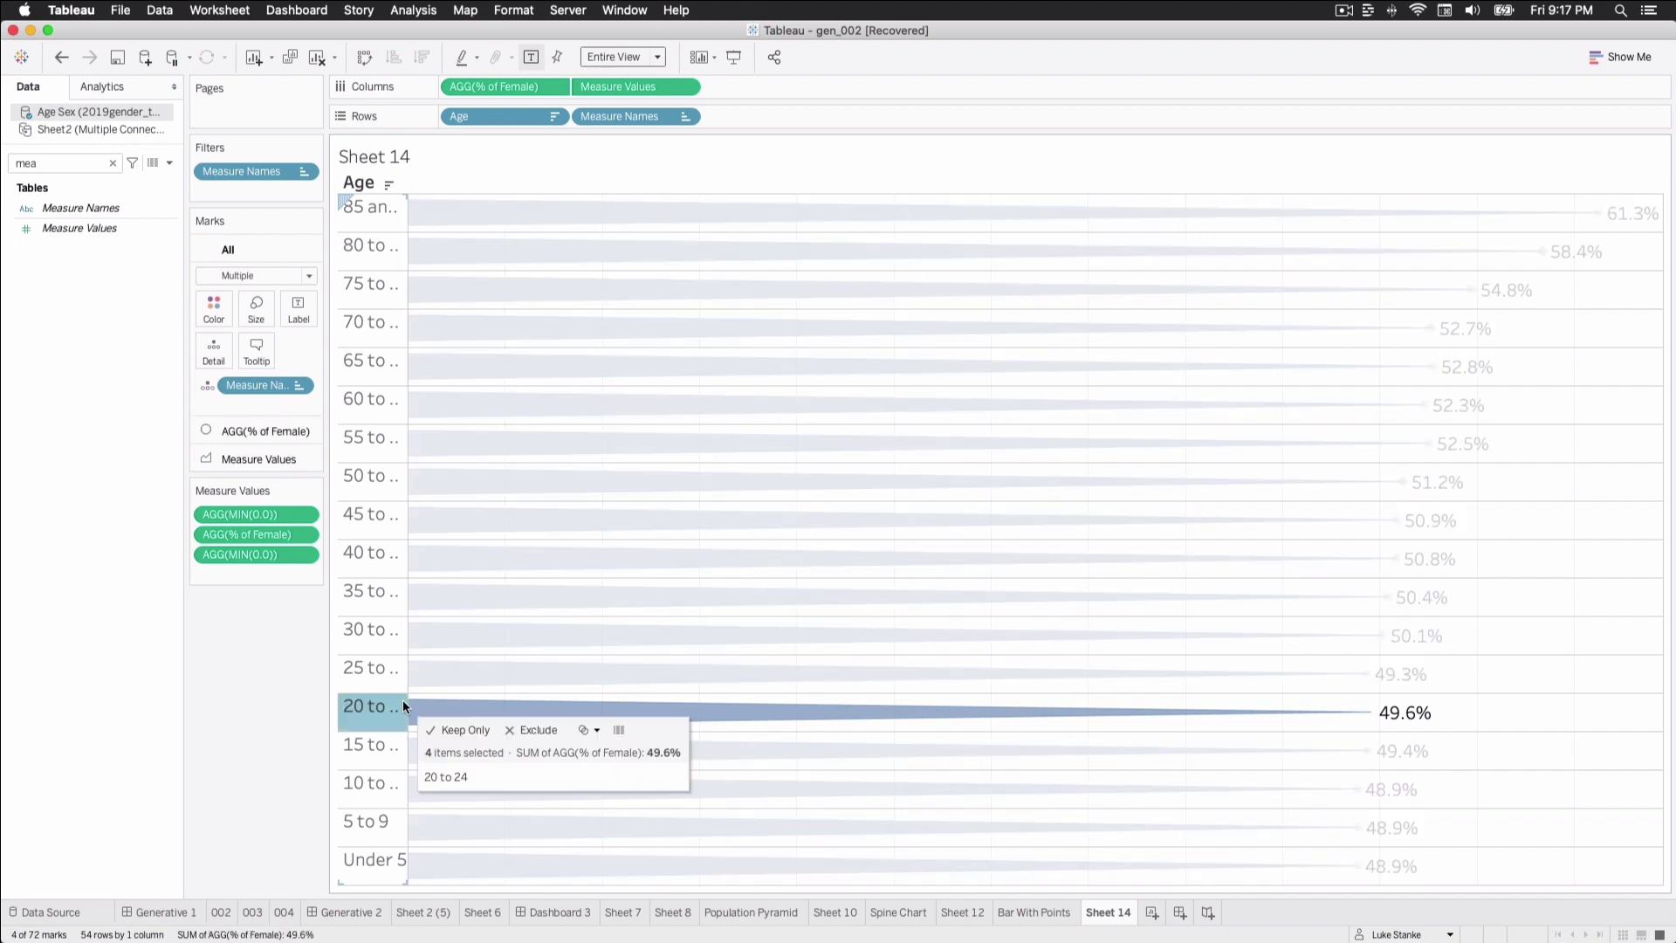
left_click_drag(520, 720, 528, 724)
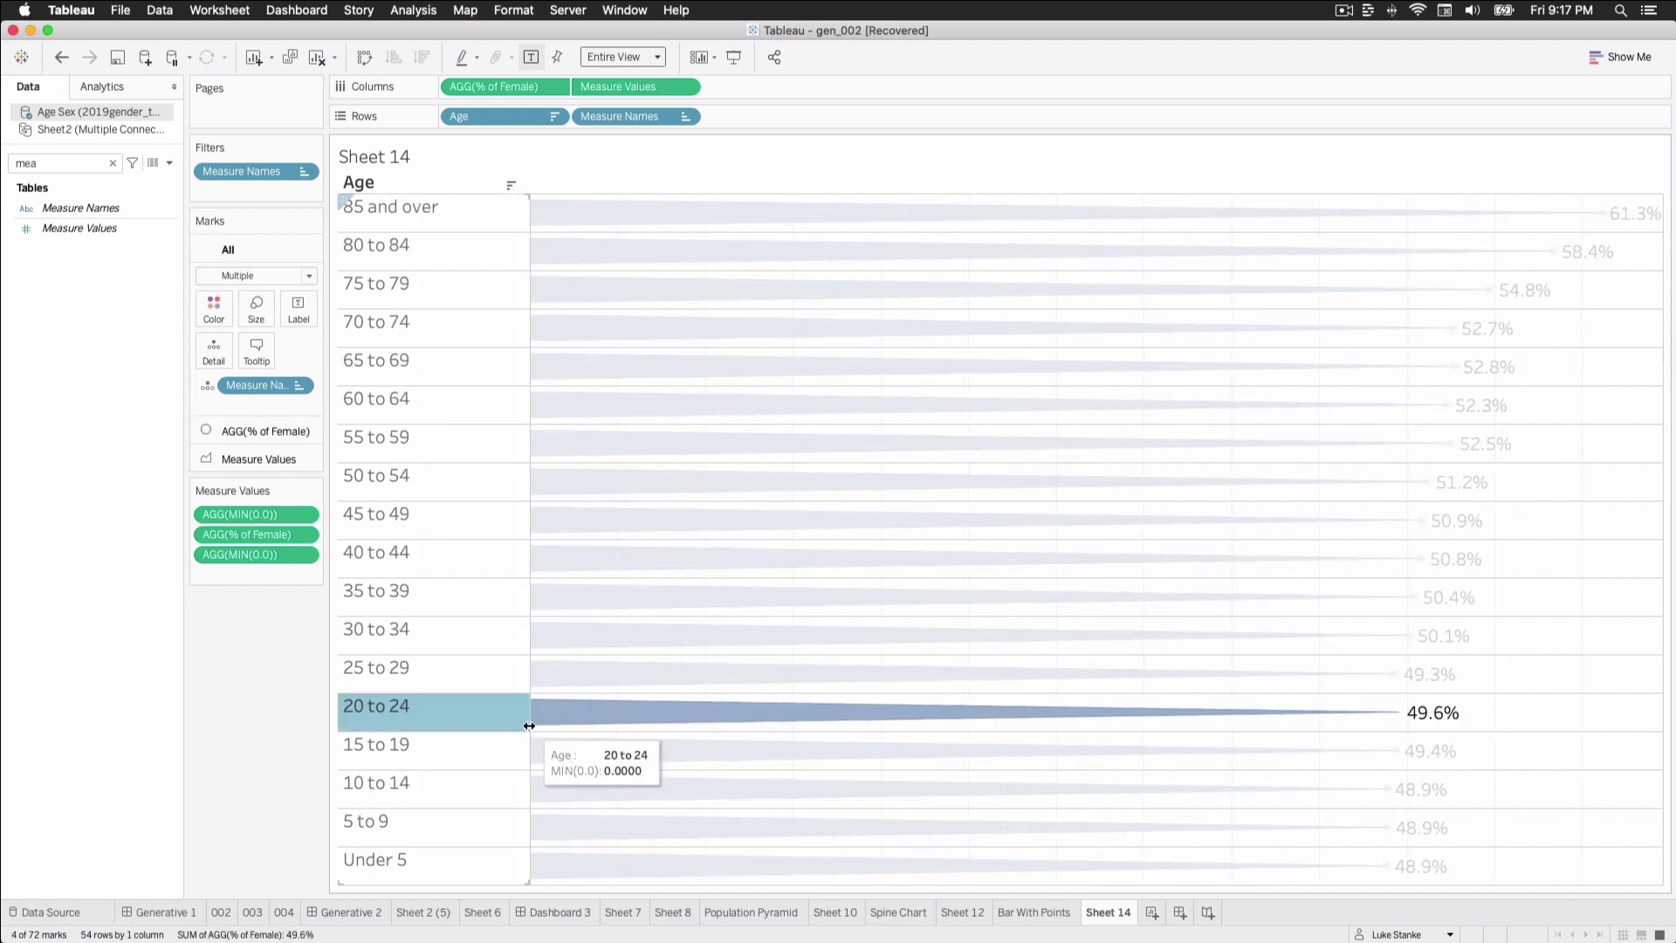
left_click(425, 205)
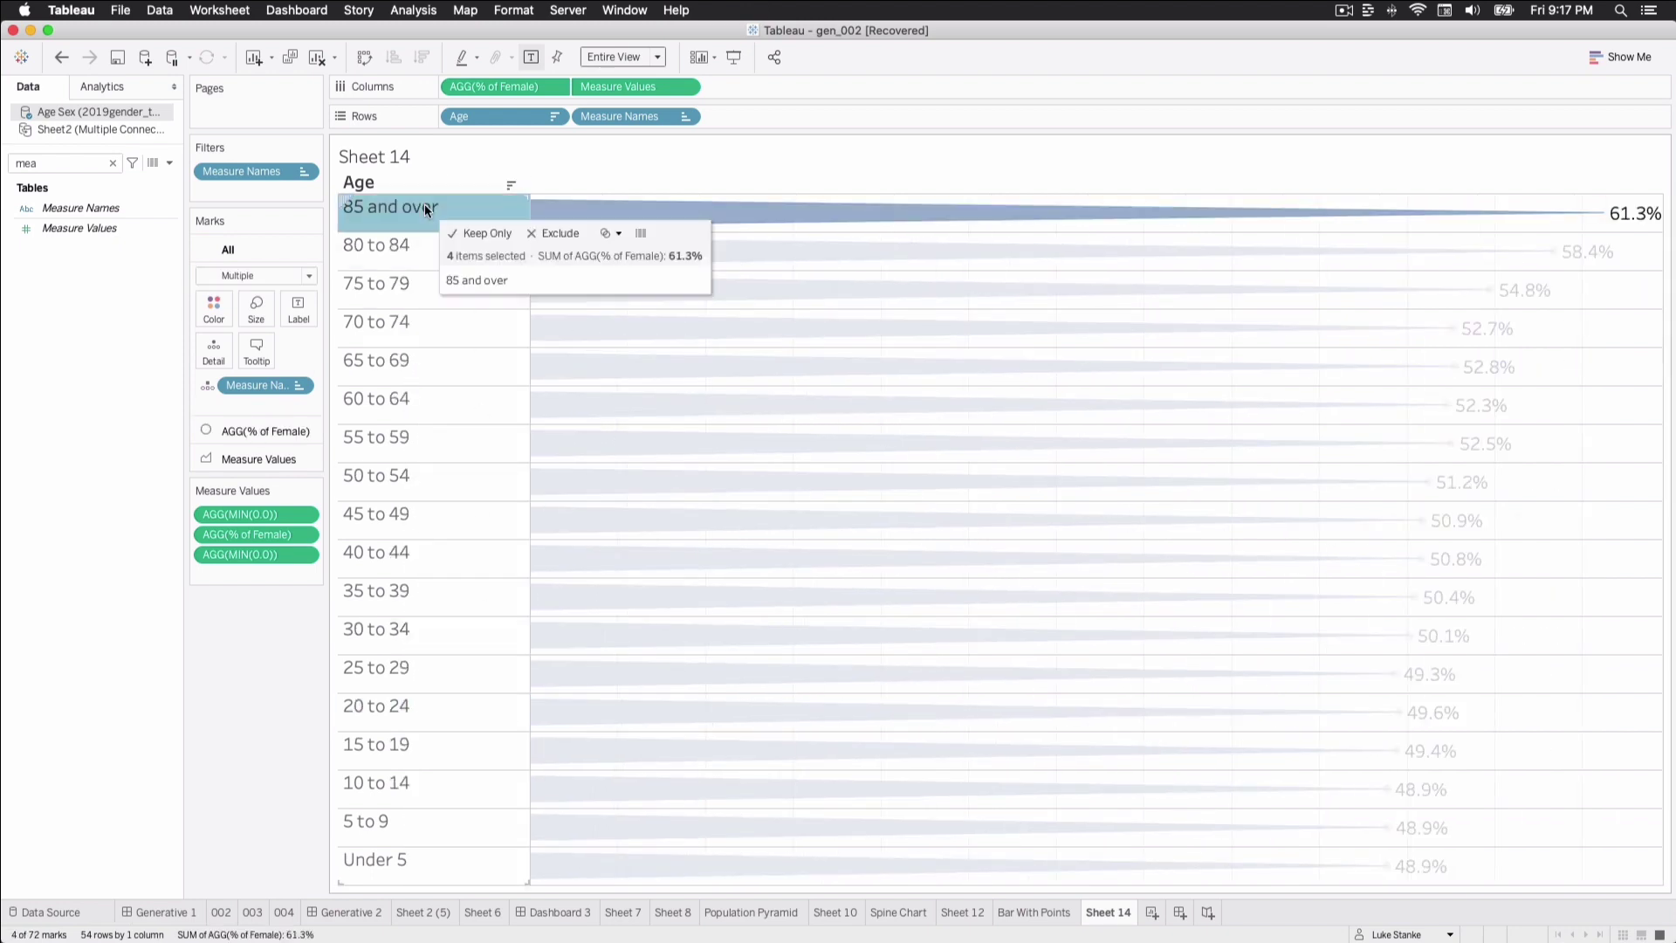
right_click(424, 205)
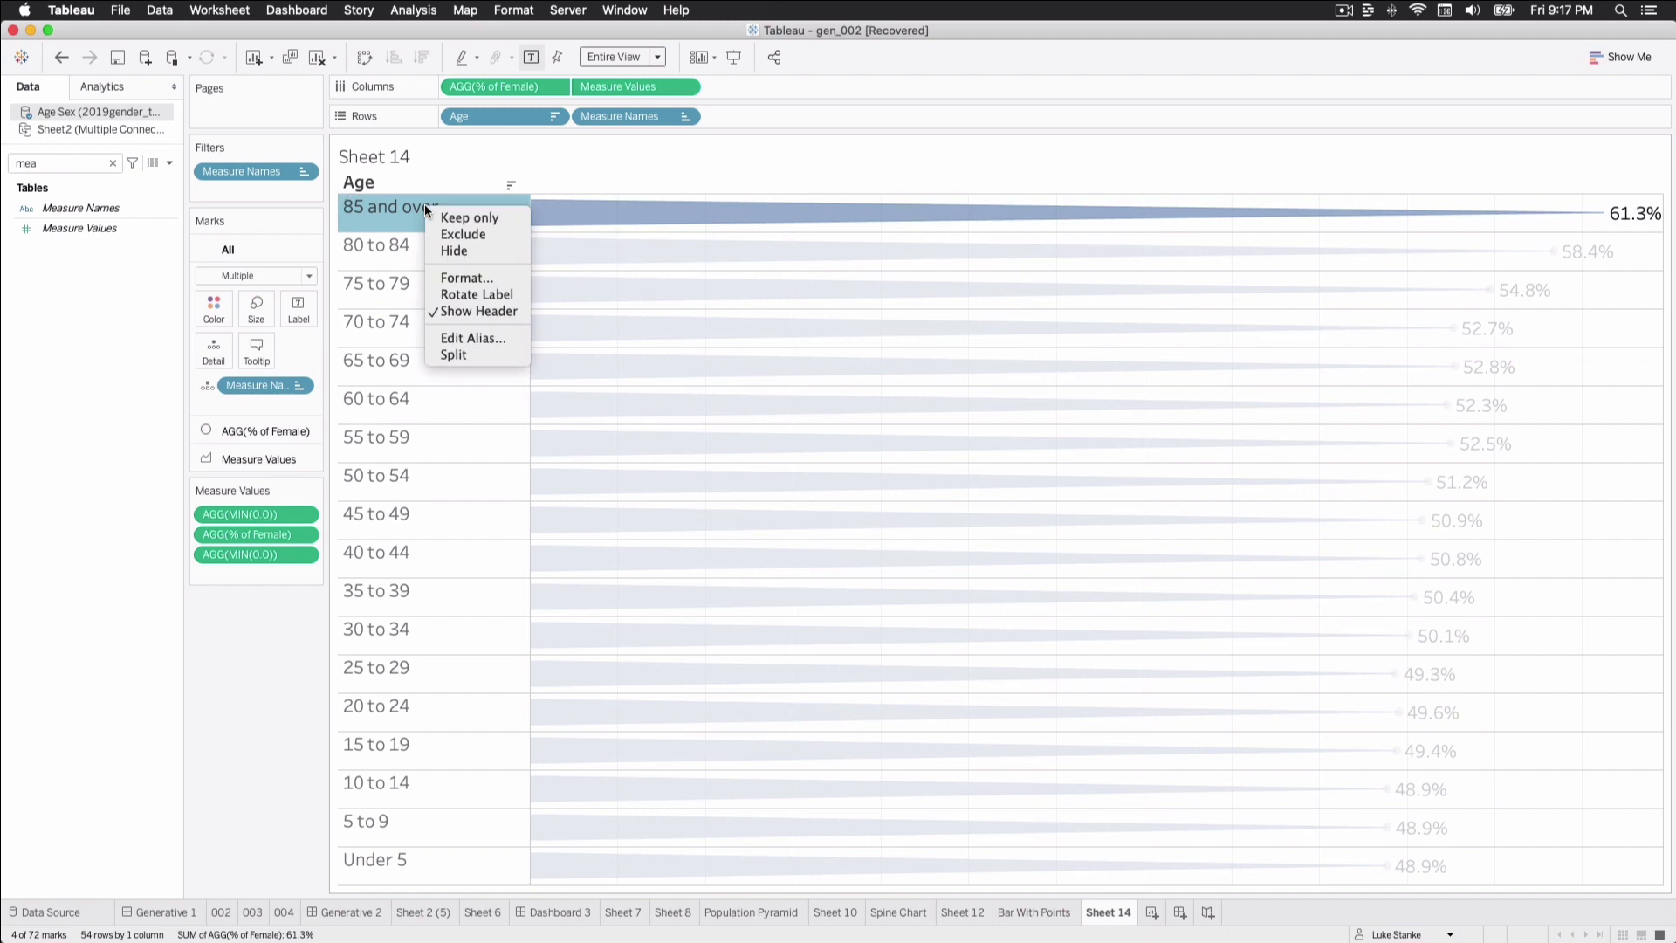
In Format, set the Age headers' default alignment to right and middle.
left_click(483, 278)
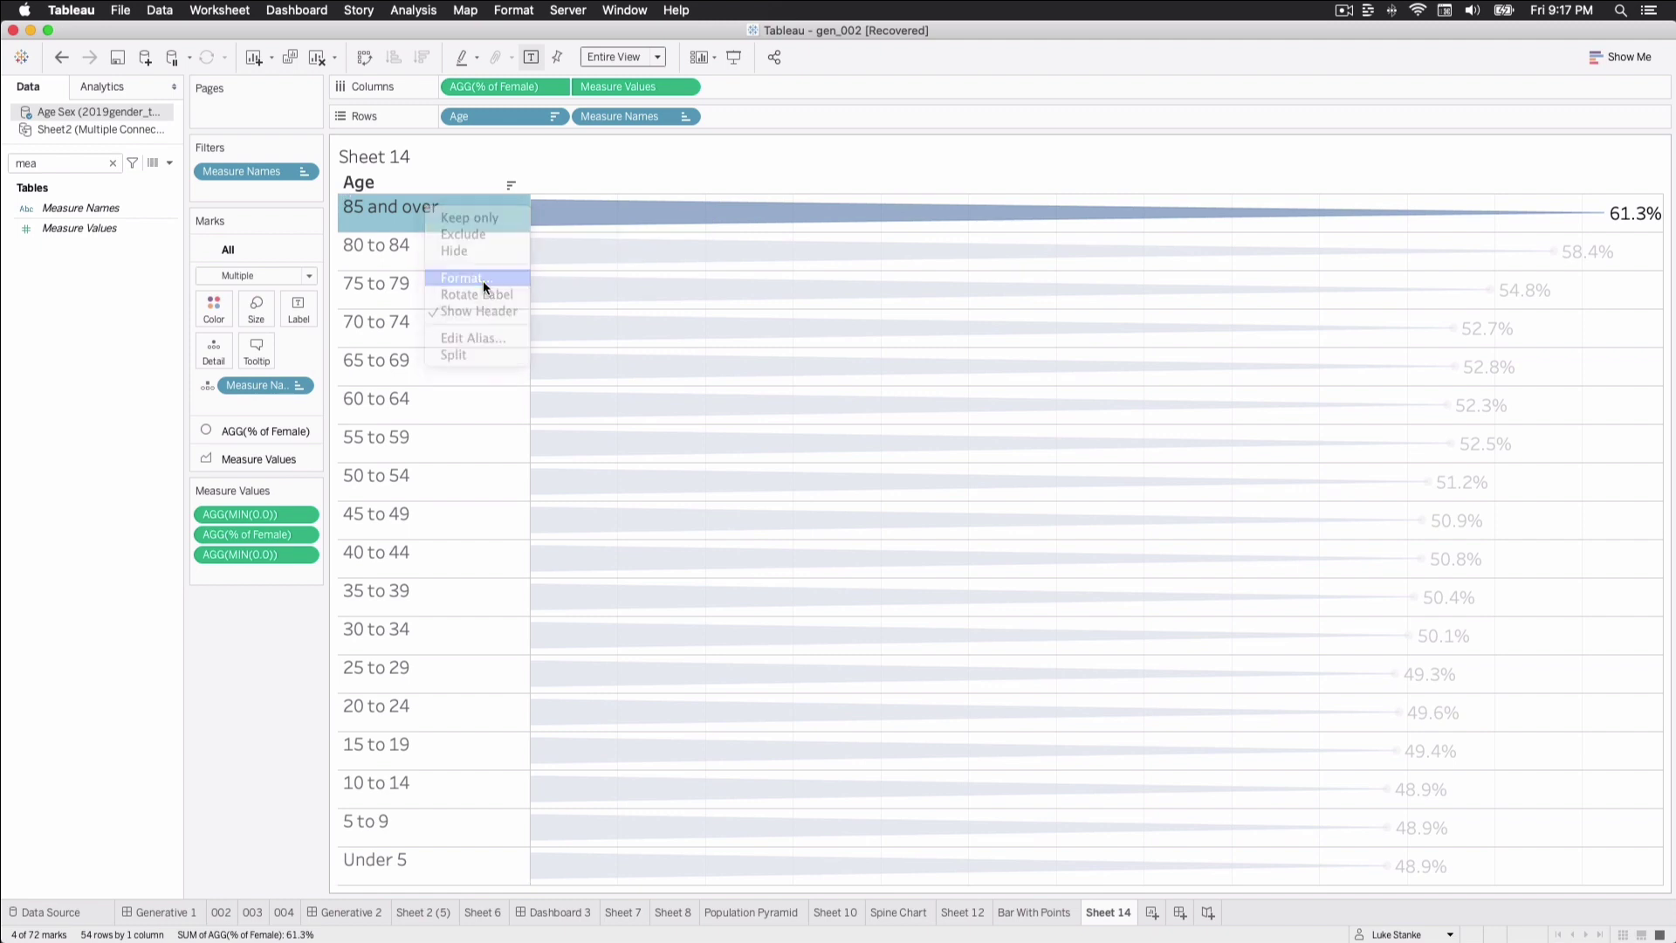
left_click(122, 226)
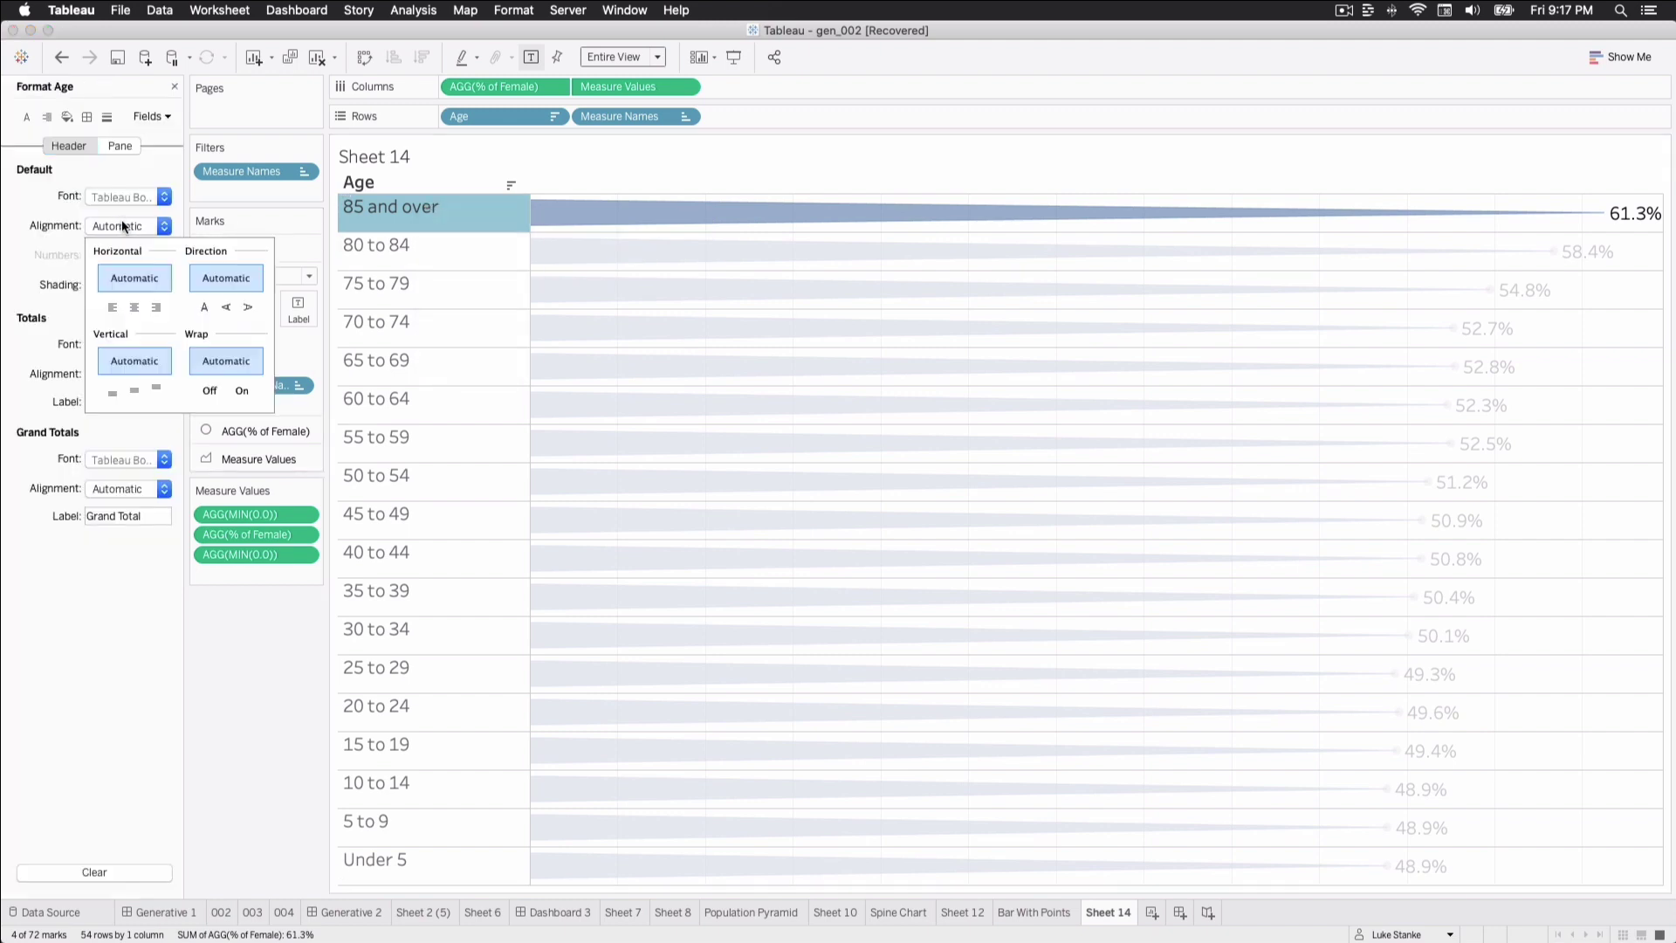
left_click(155, 307)
left_click(132, 395)
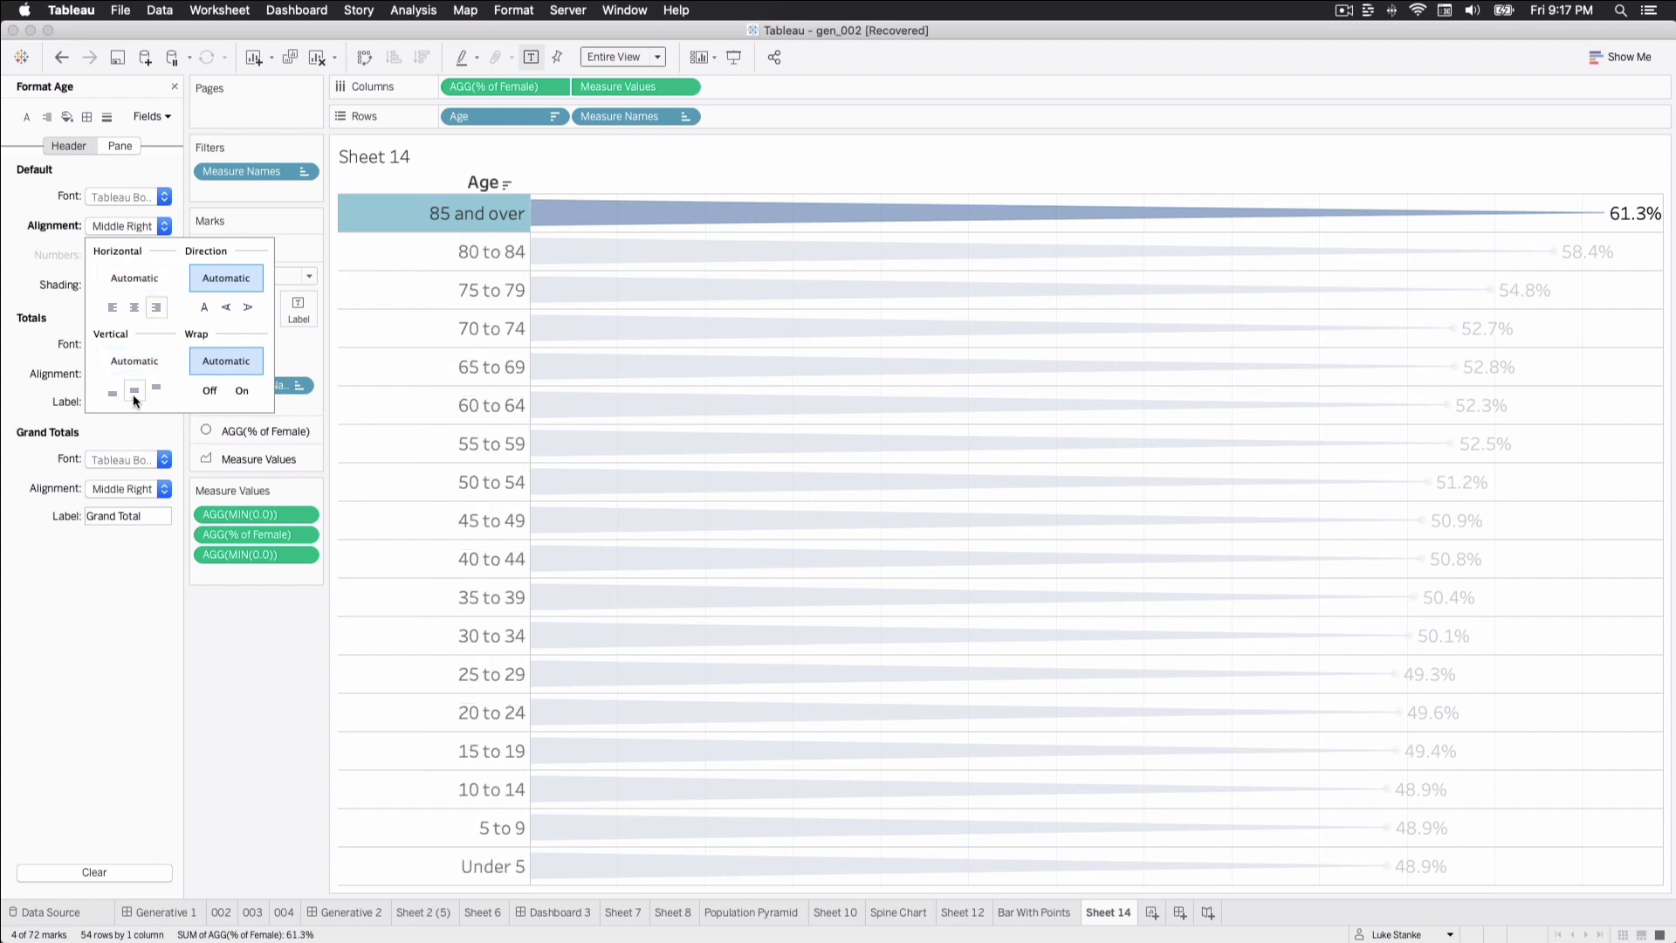
left_click(164, 629)
key("Escape")
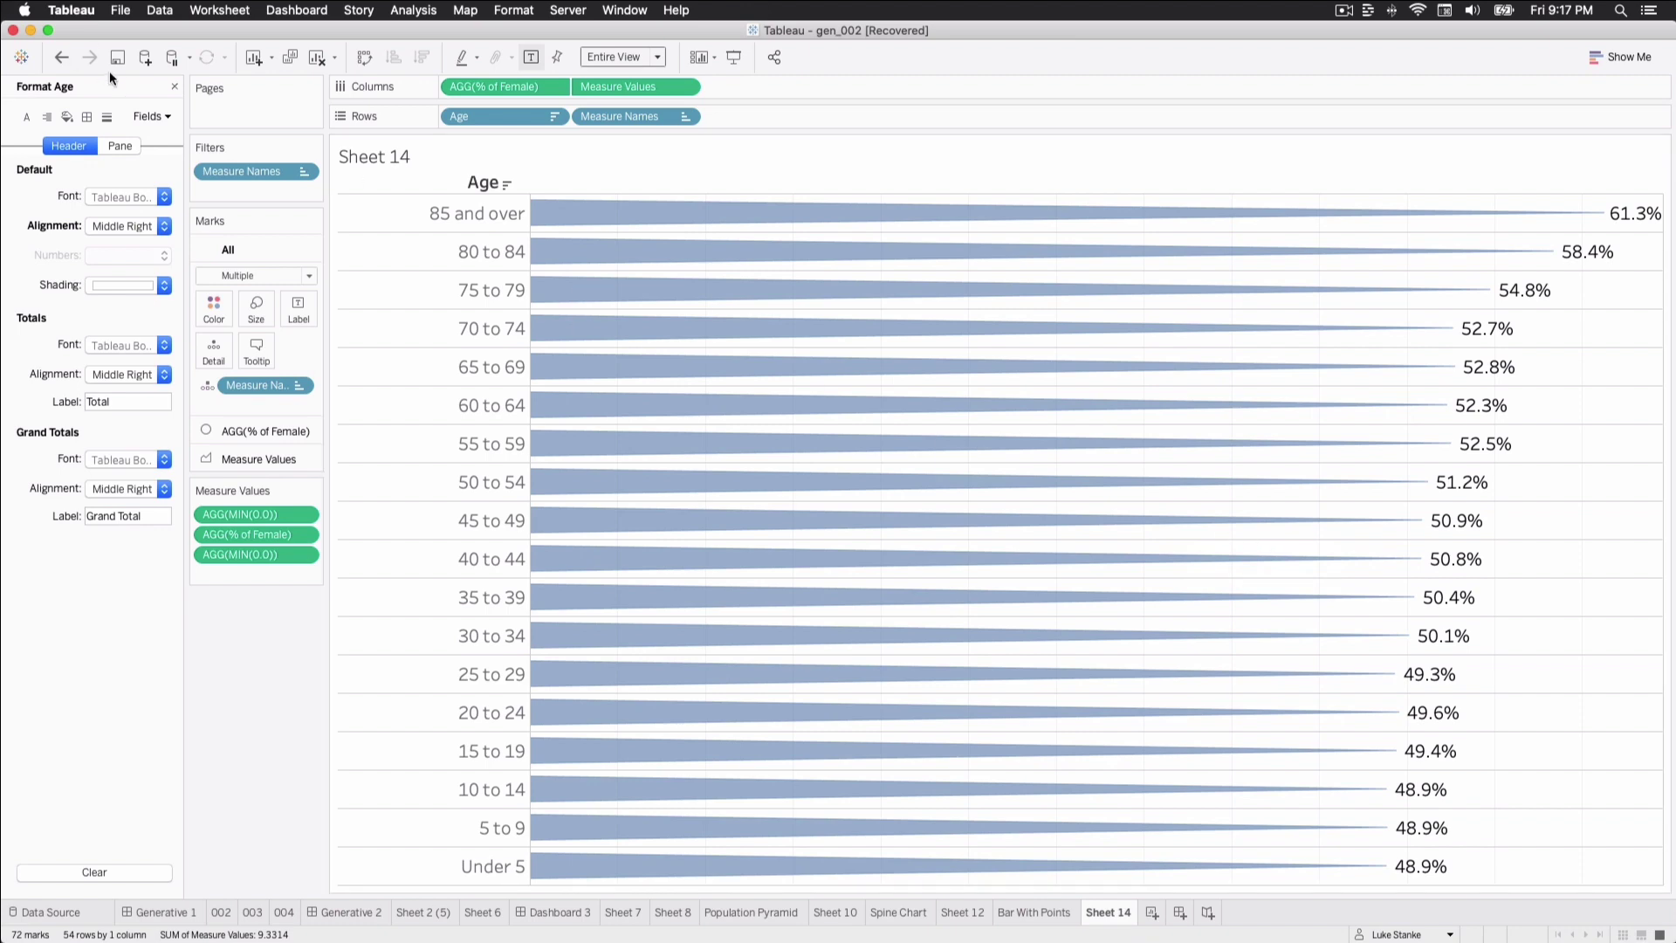
Set the Row and Column Divider borders to None.
left_click(88, 117)
left_click(118, 492)
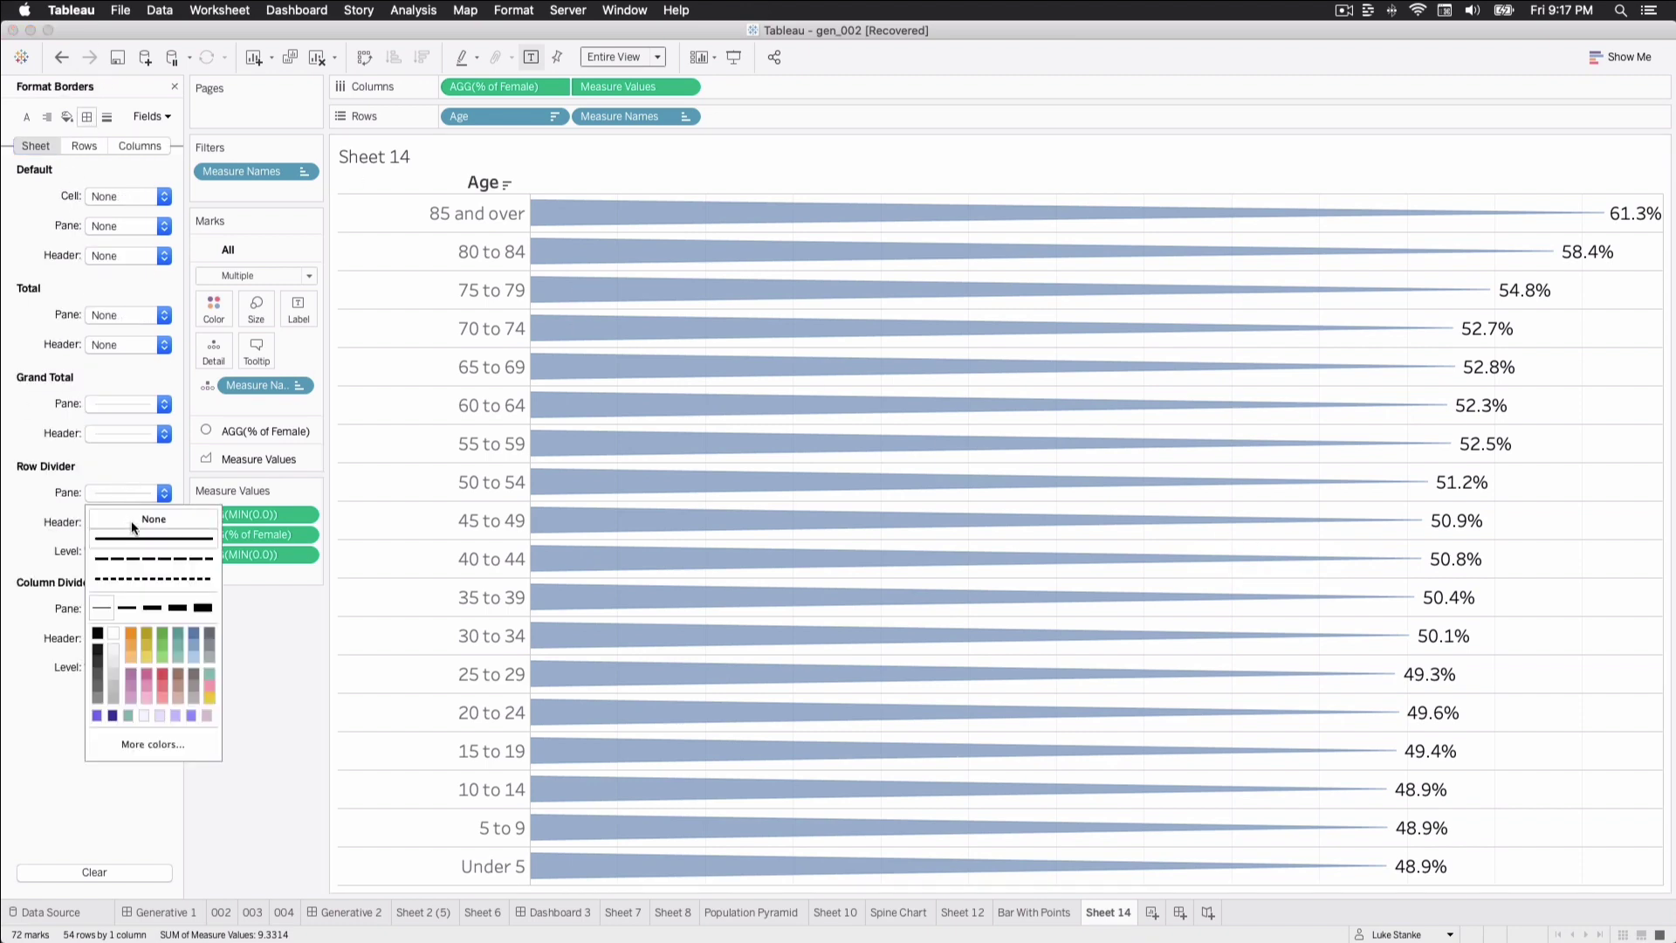
left_click(118, 514)
left_click(112, 608)
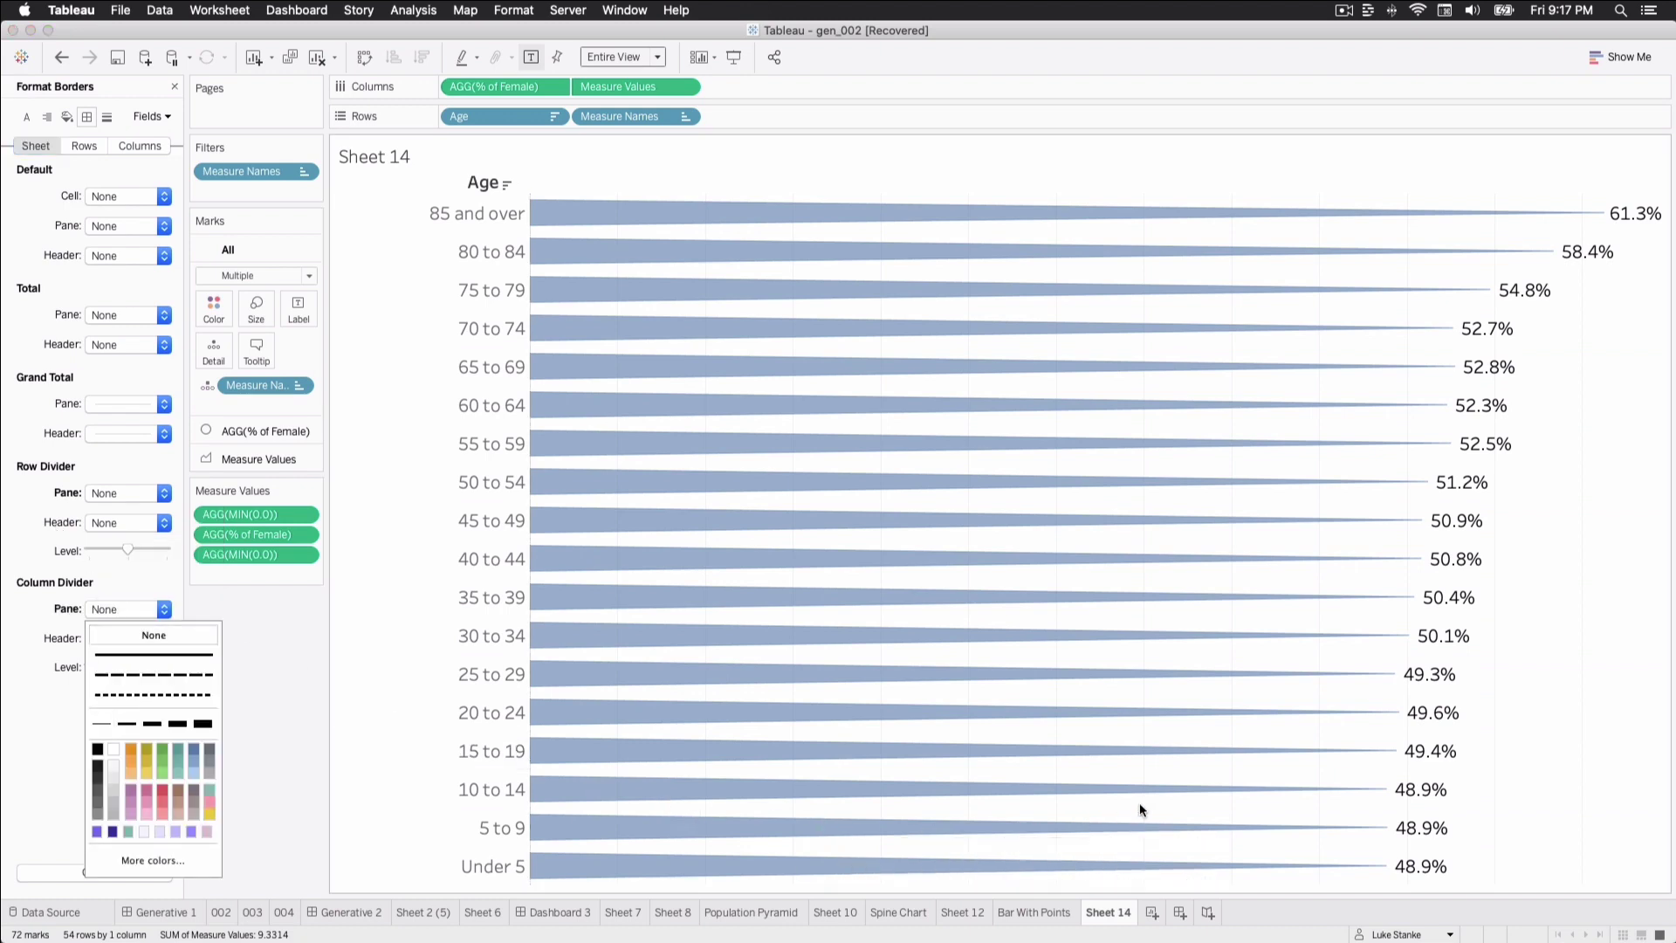
left_click(262, 780)
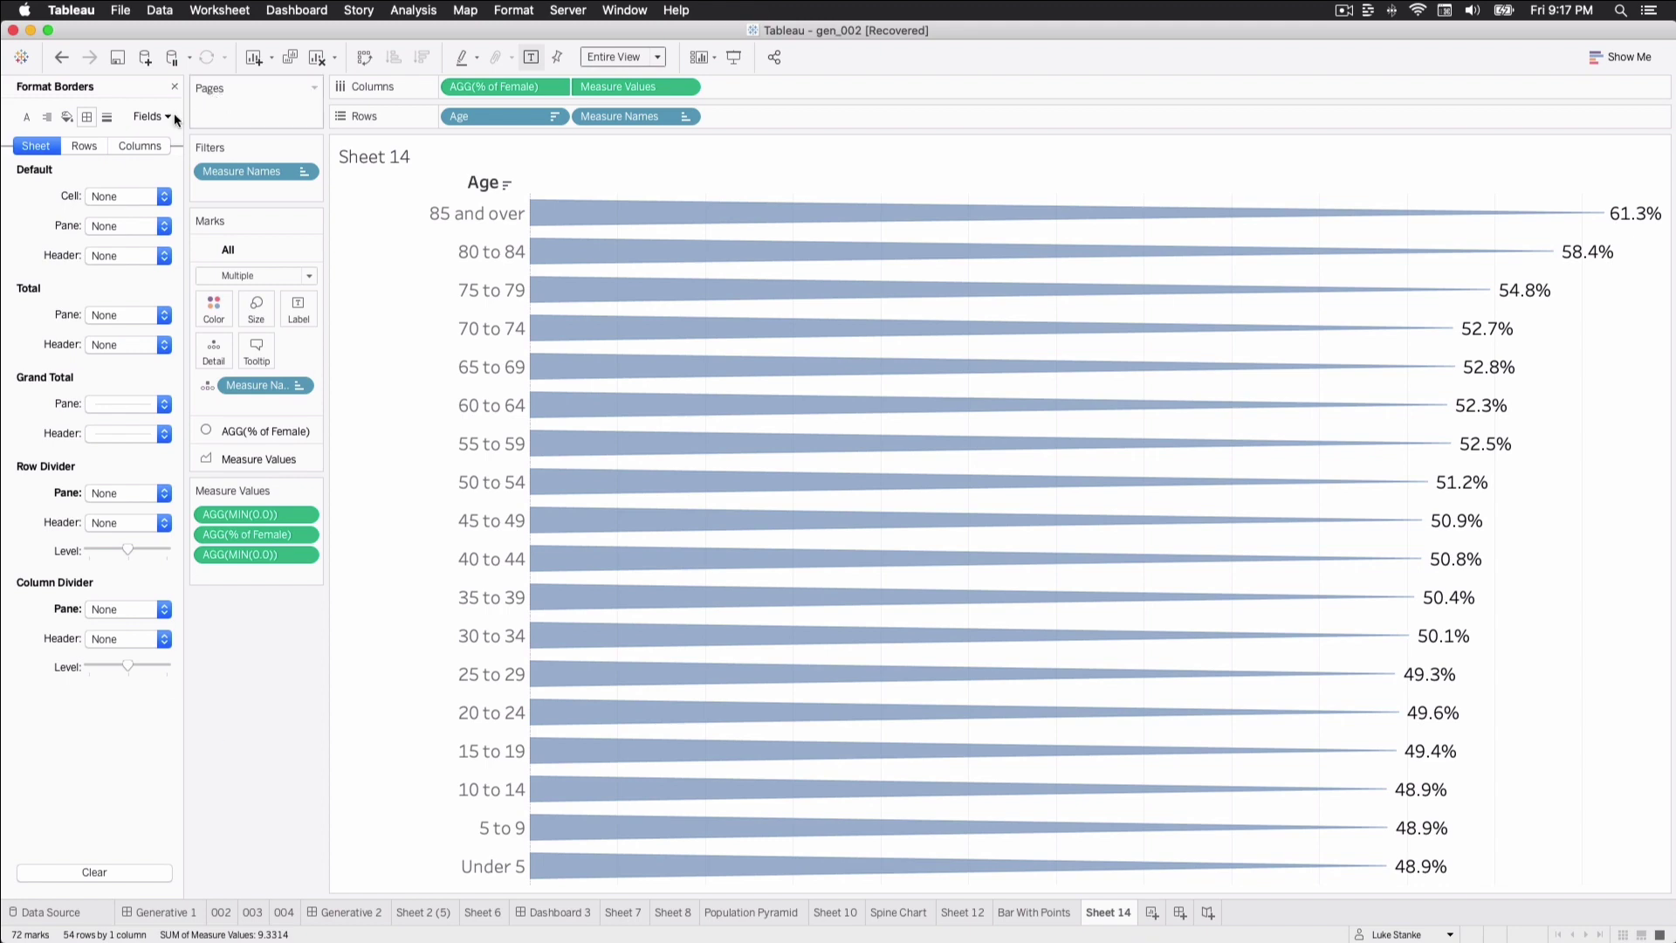
Set the column Grid Lines to None.
left_click(106, 117)
left_click(115, 226)
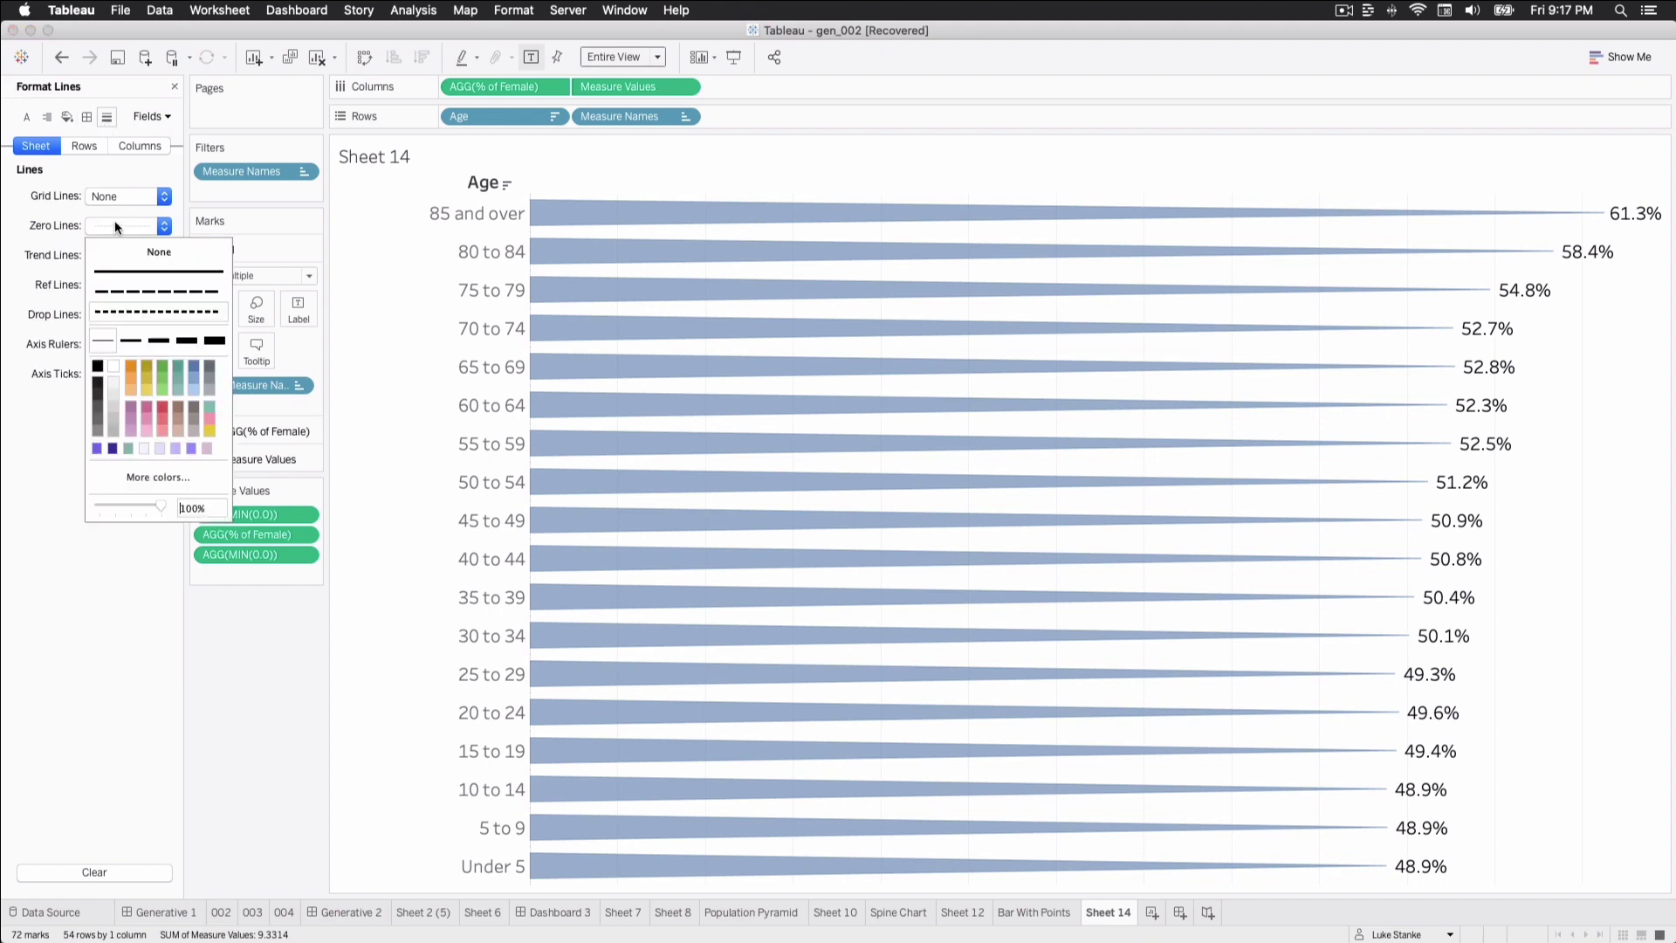
left_click(116, 147)
left_click(111, 199)
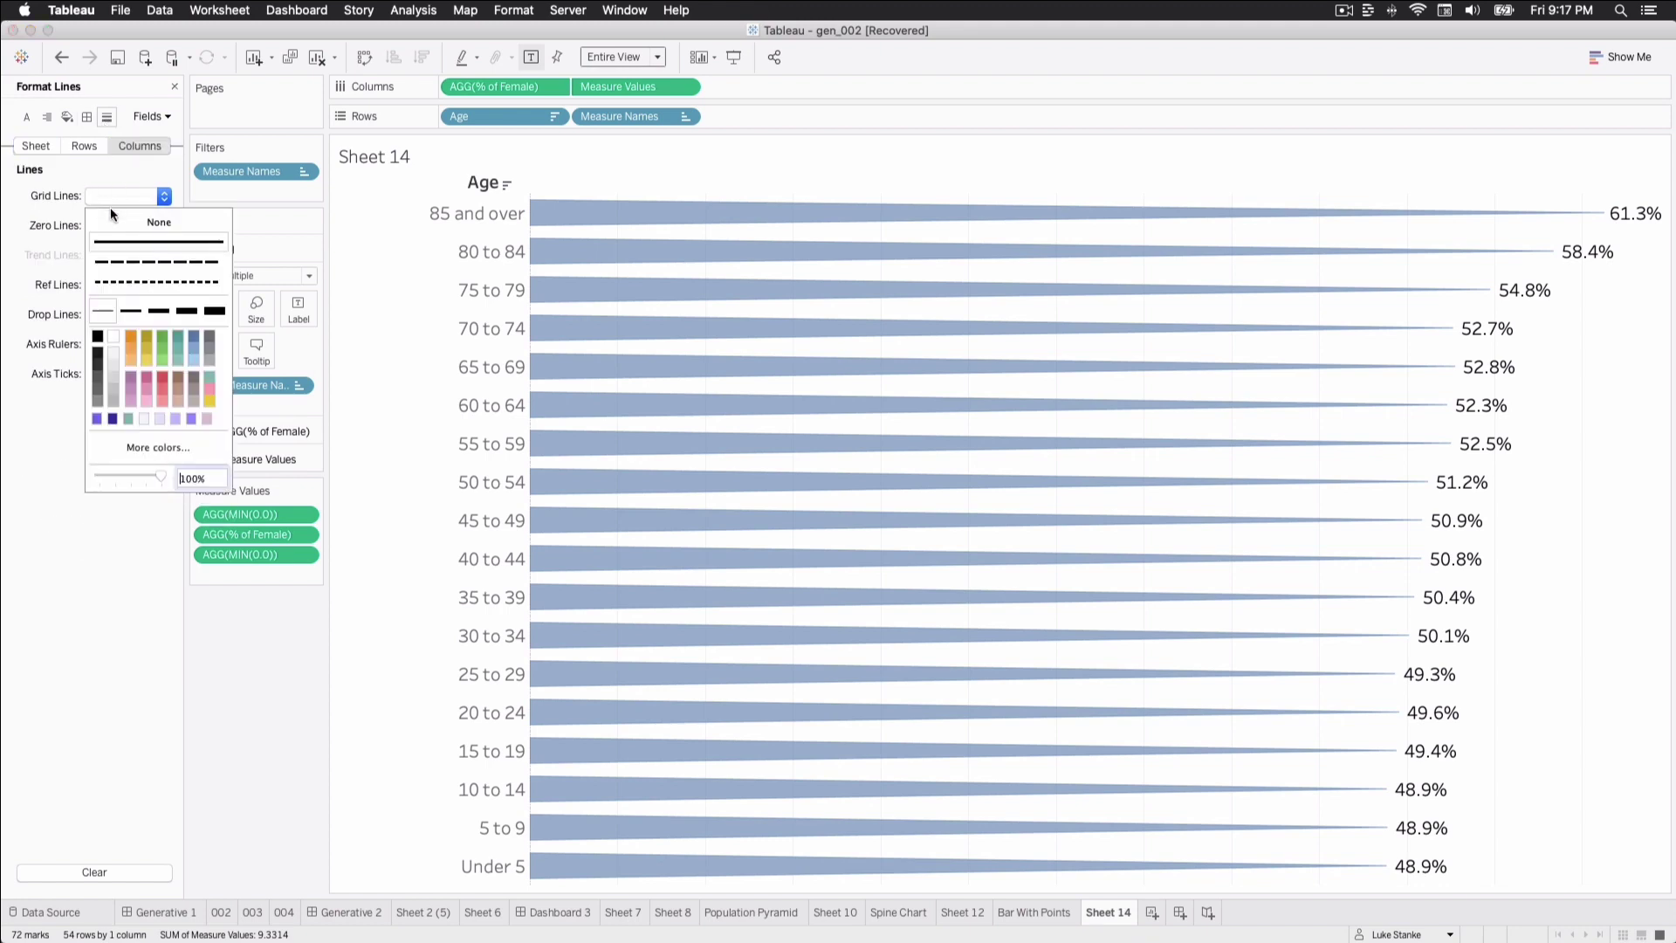
left_click(261, 637)
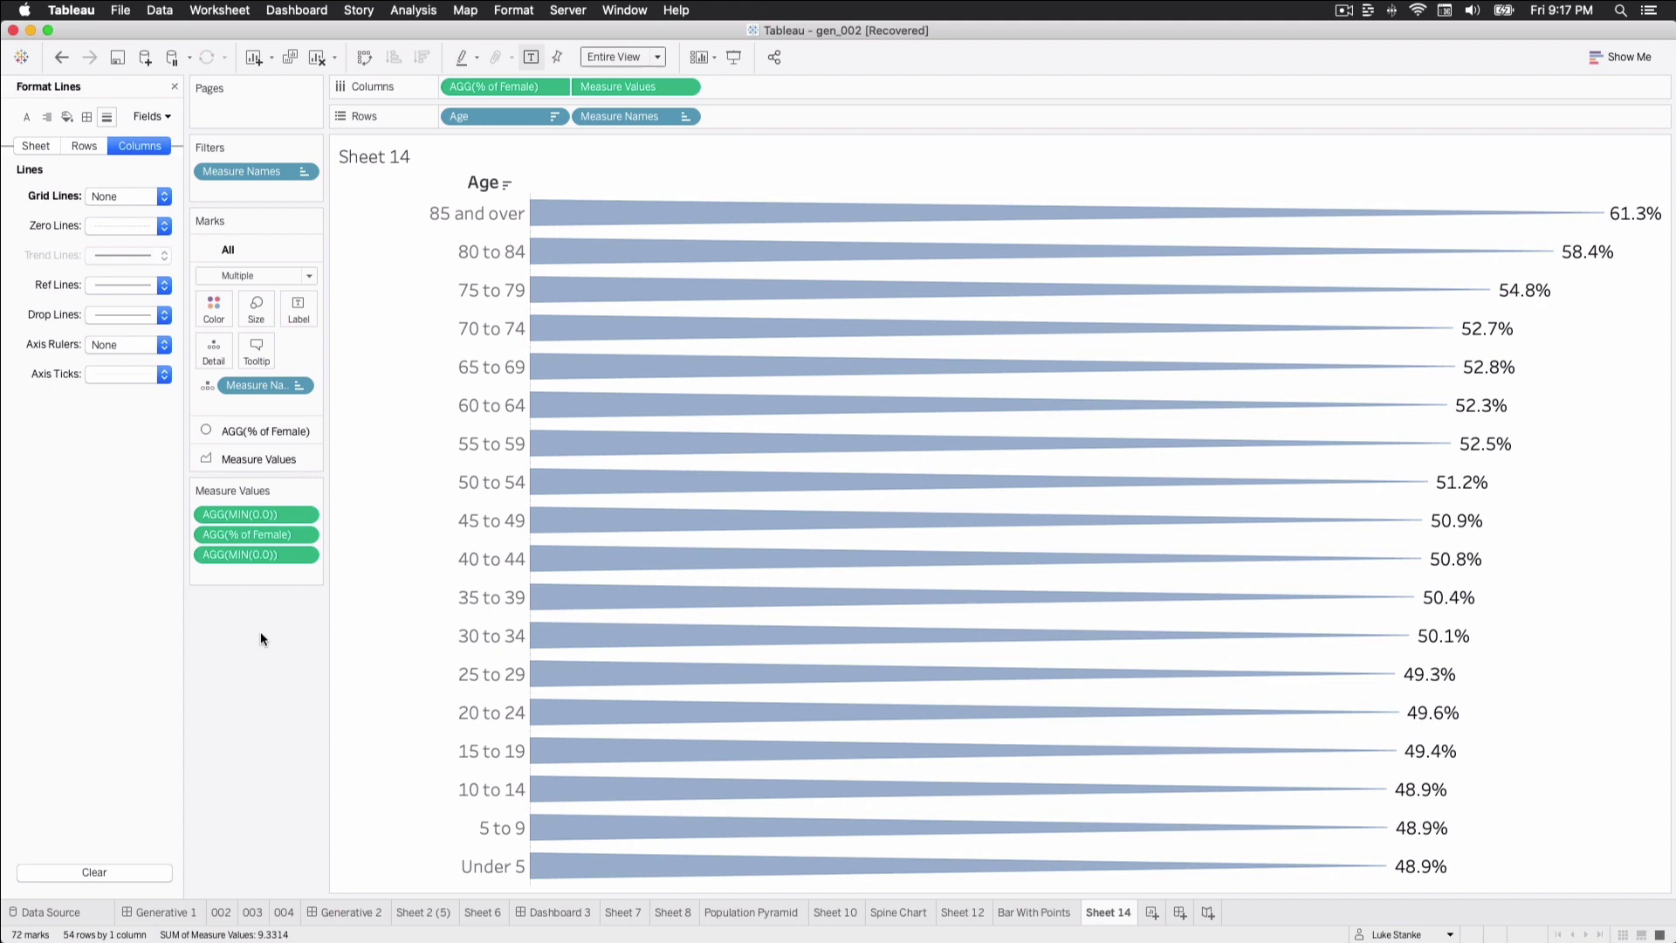
Replace the top MIN(0.0) measure with % of Female minus .005.
double_click(272, 534)
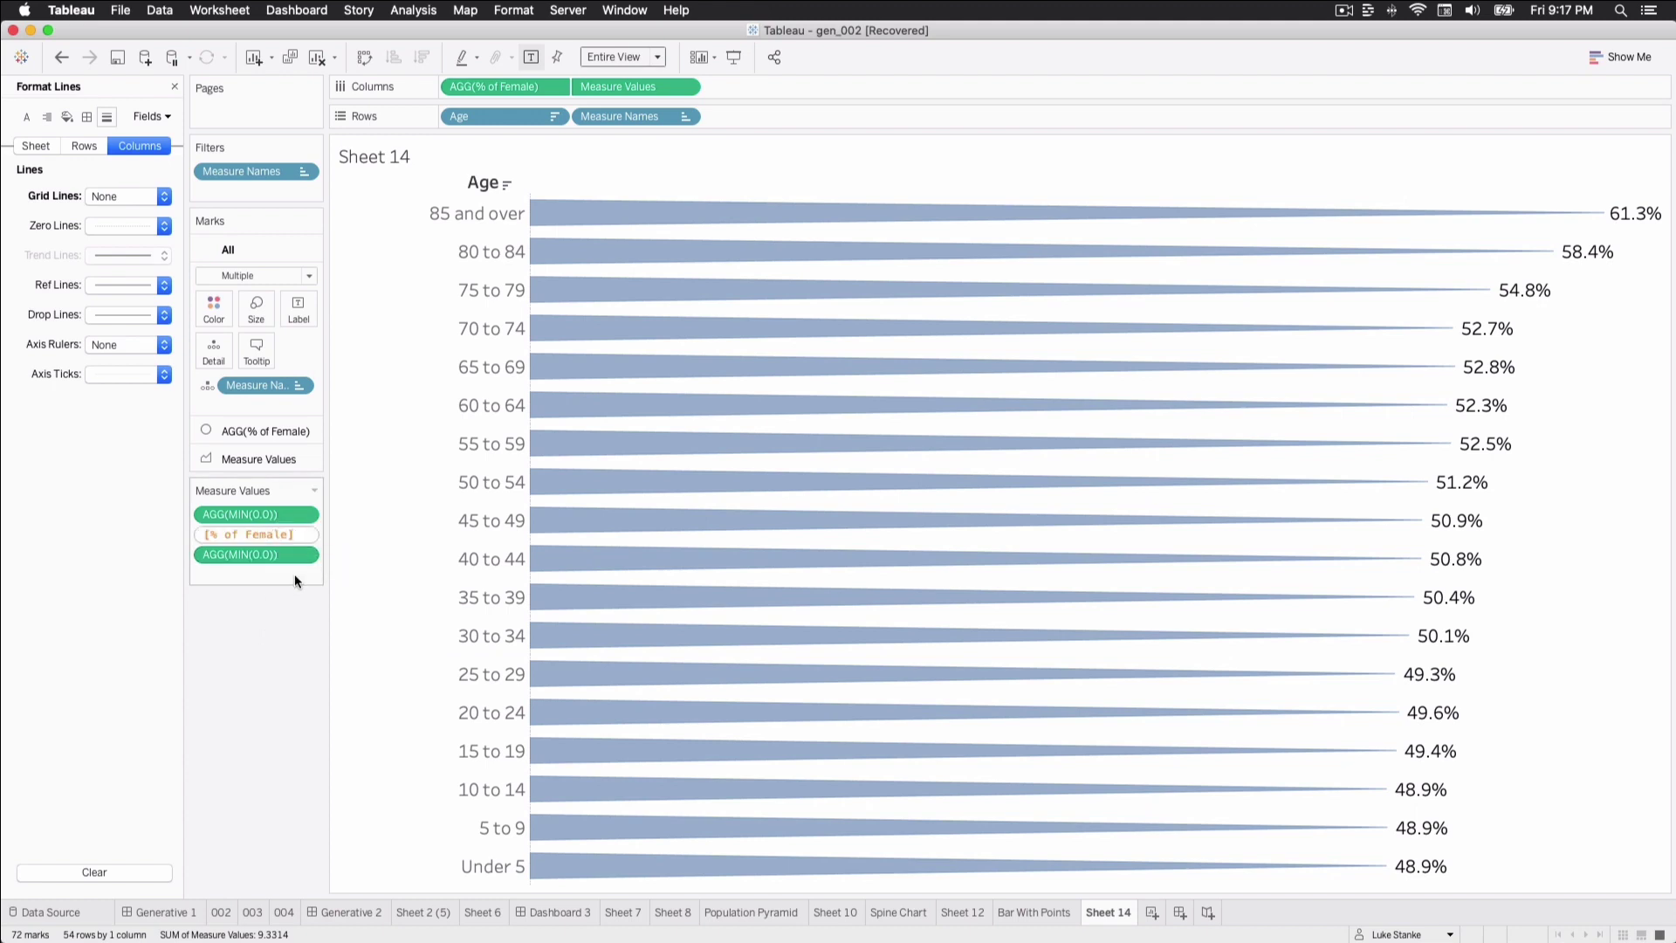
key("super+a")
key("super+c")
double_click(259, 513)
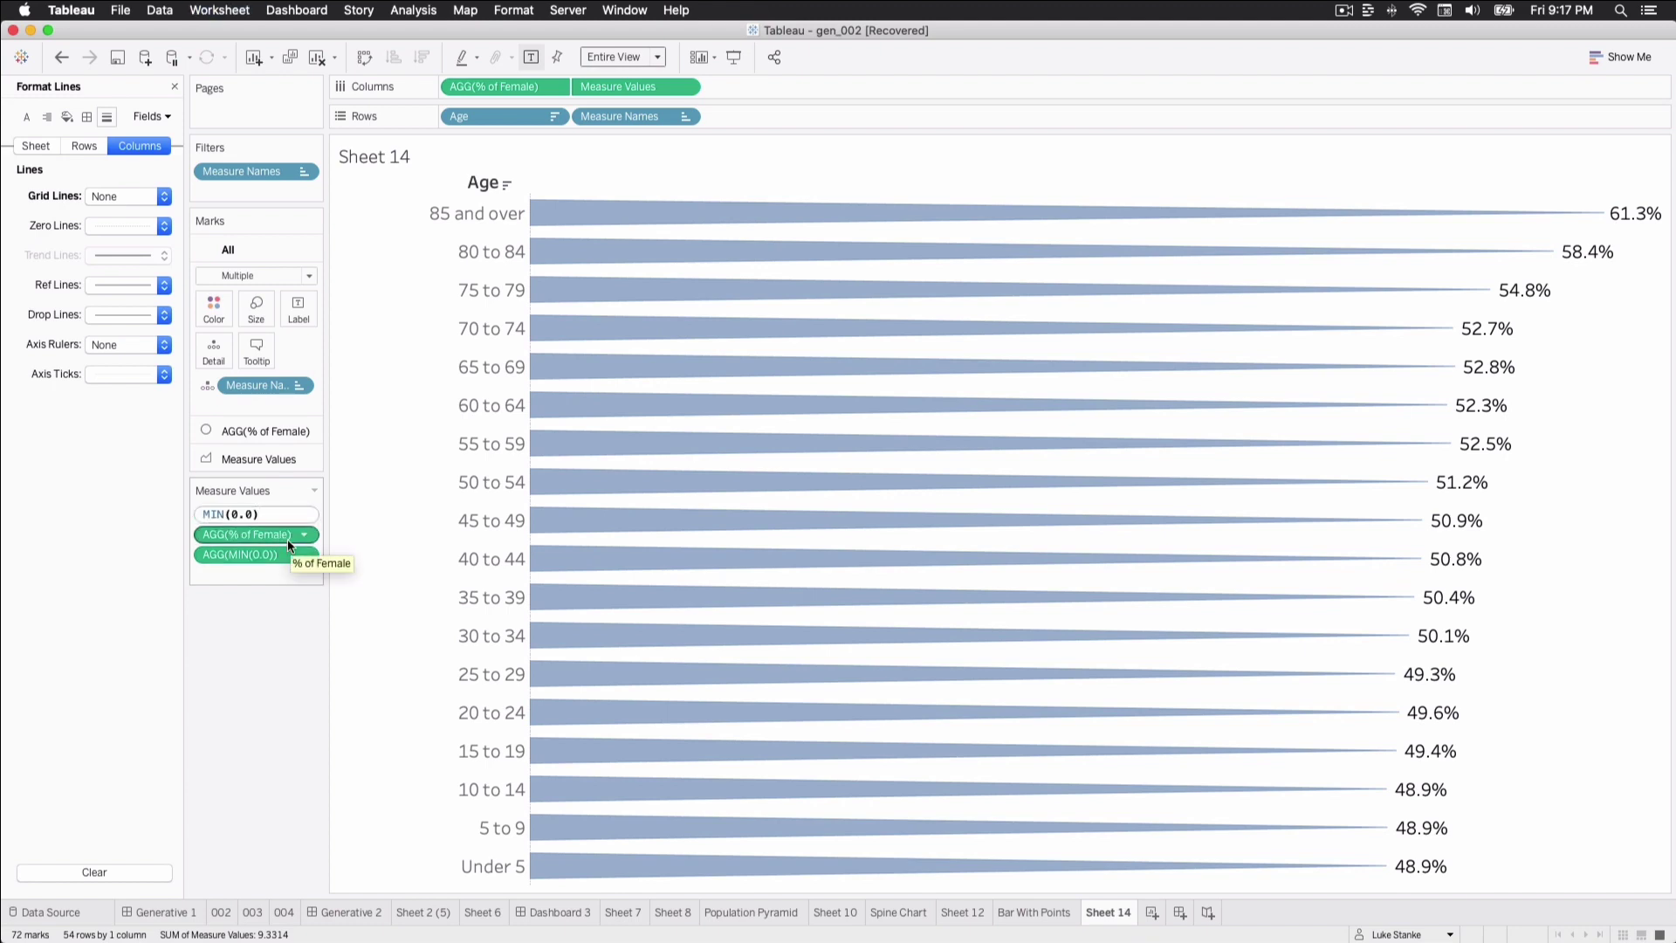
key("super+s")
left_click(907, 368)
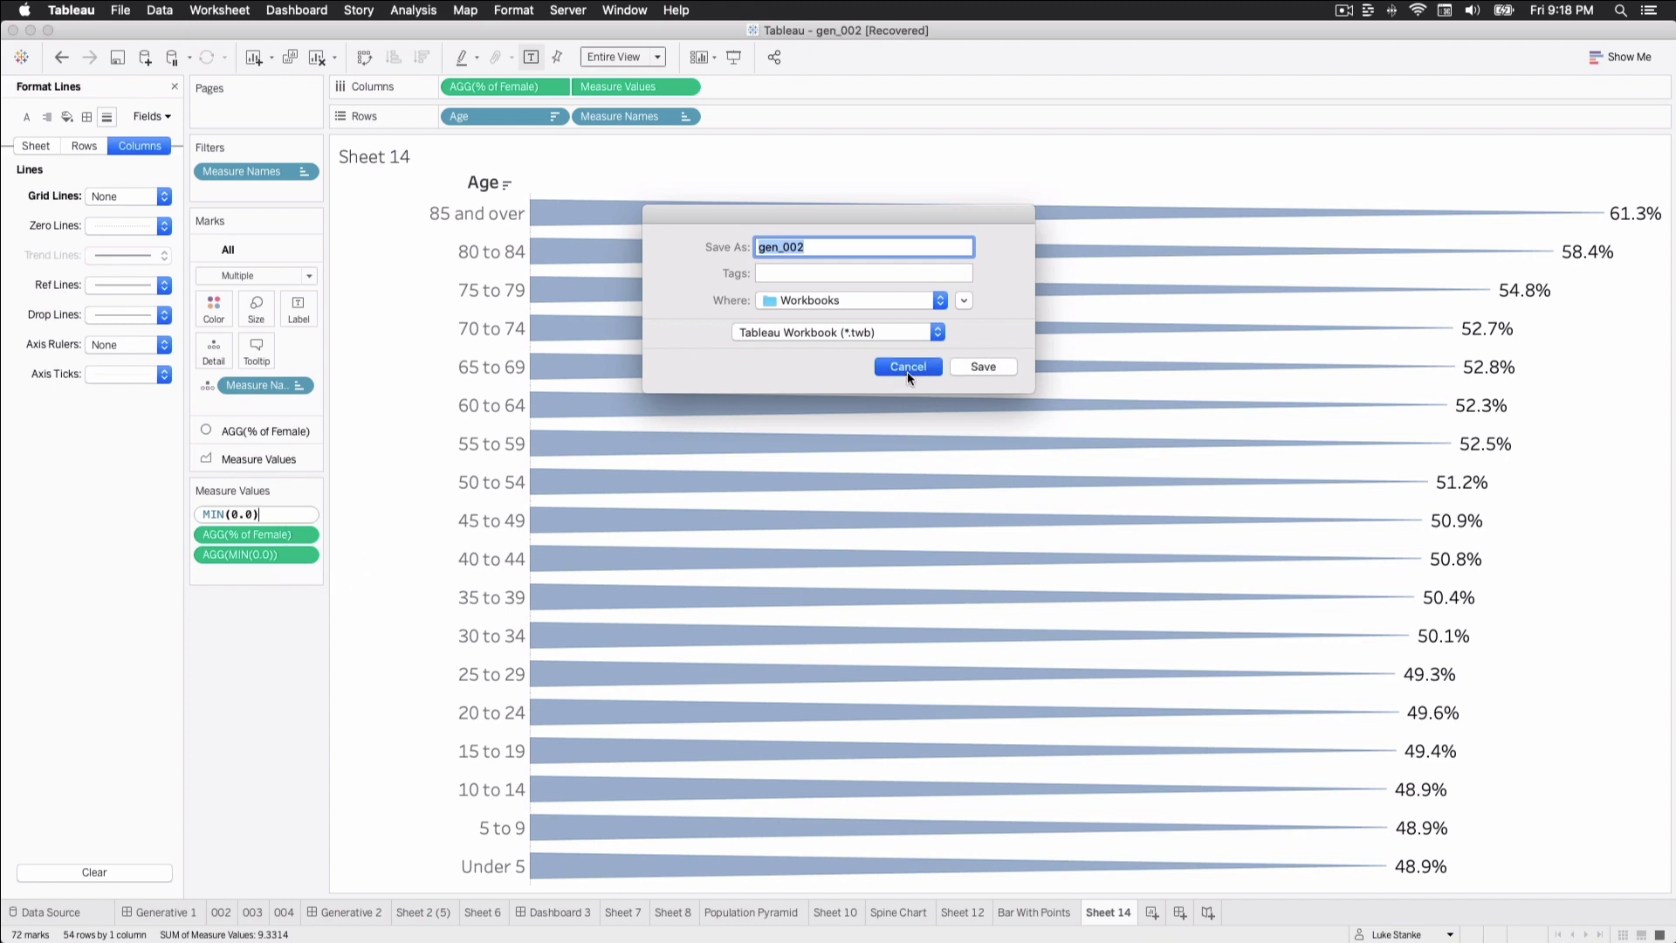
left_click(275, 513)
key("super+v")
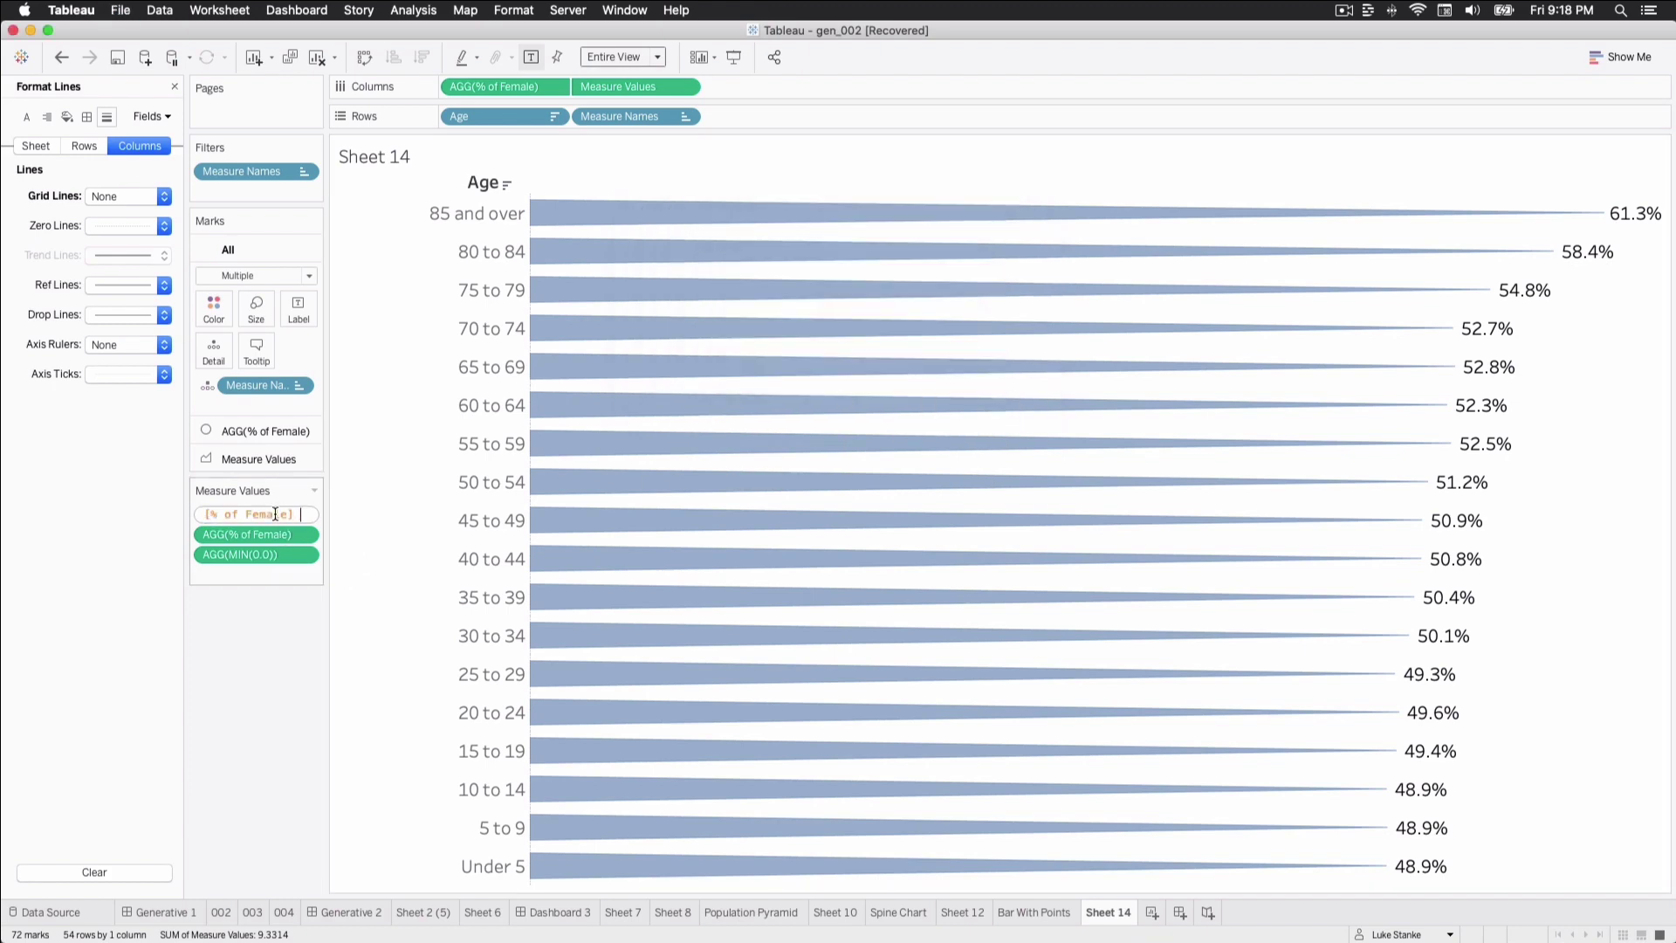
type("- .")
type("0")
type("05")
key("Left")
key("Left")
key("Left")
type(".")
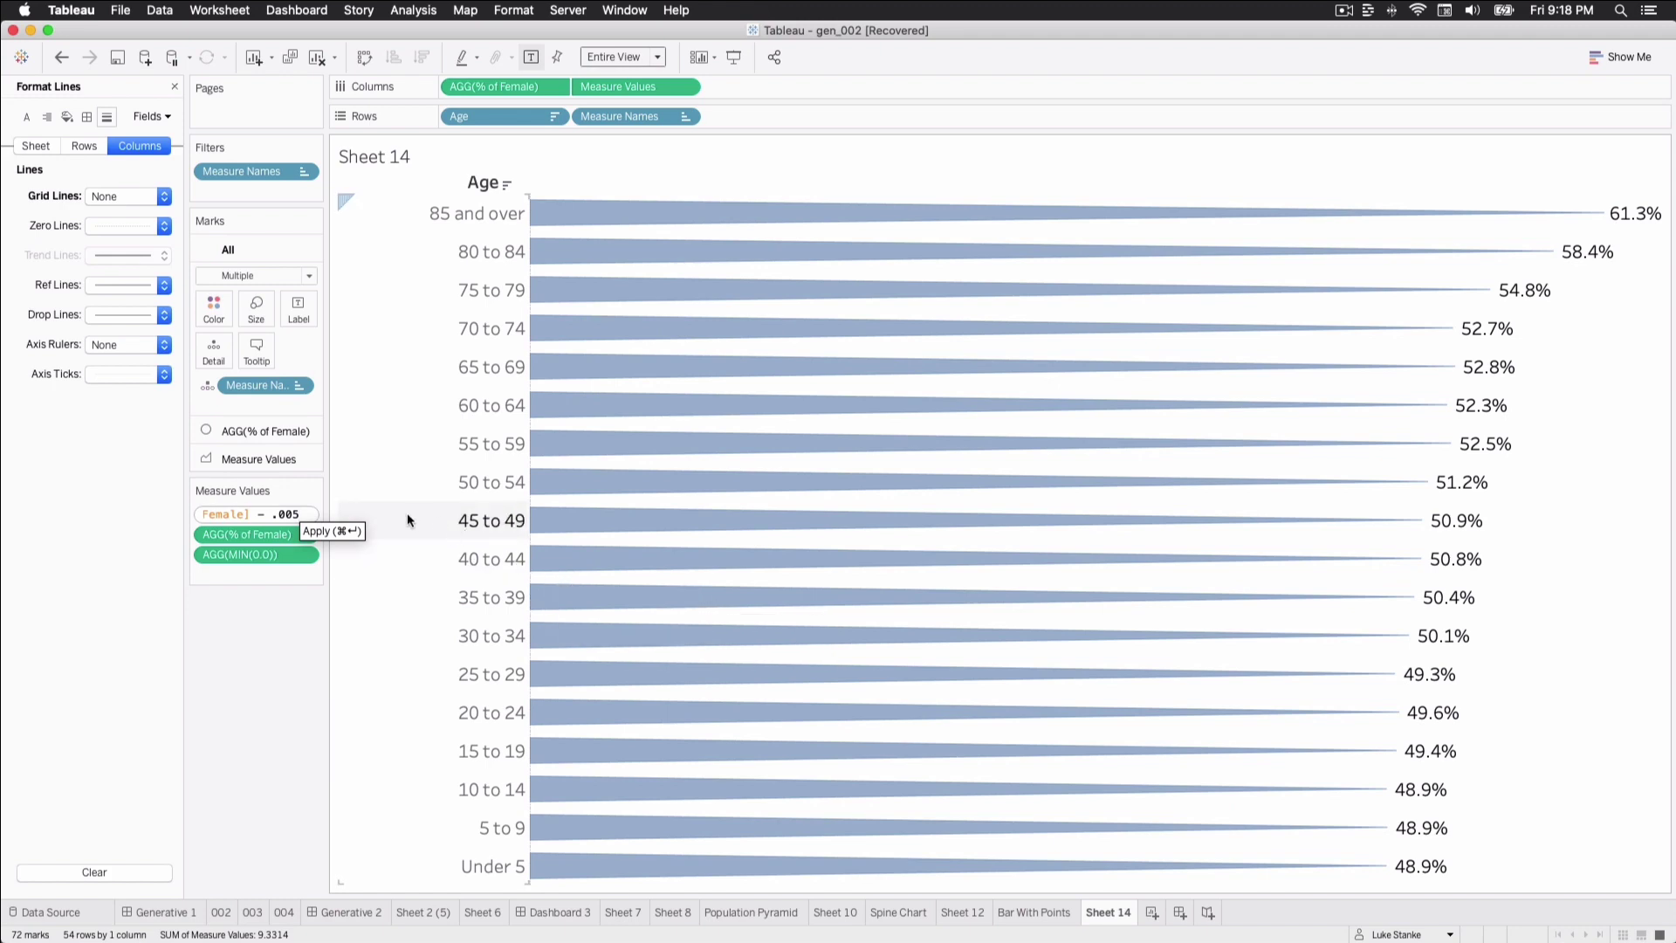
key("super+Return")
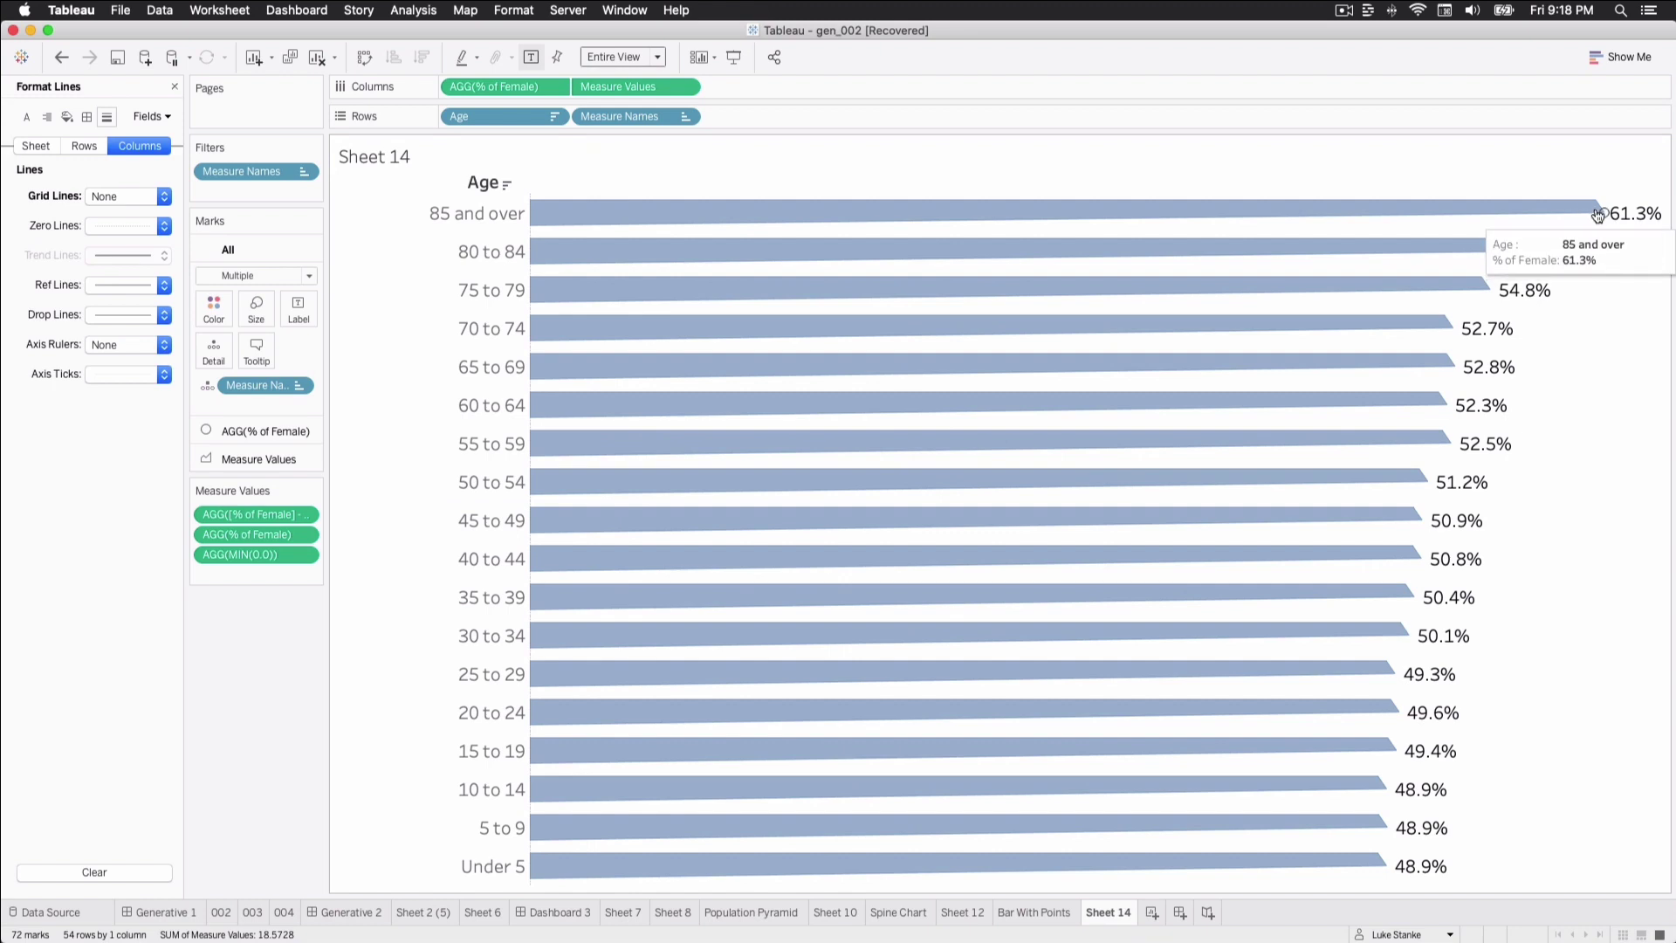
Replace the bottom MIN(0.0) measure with % of Female minus .005.
double_click(250, 551)
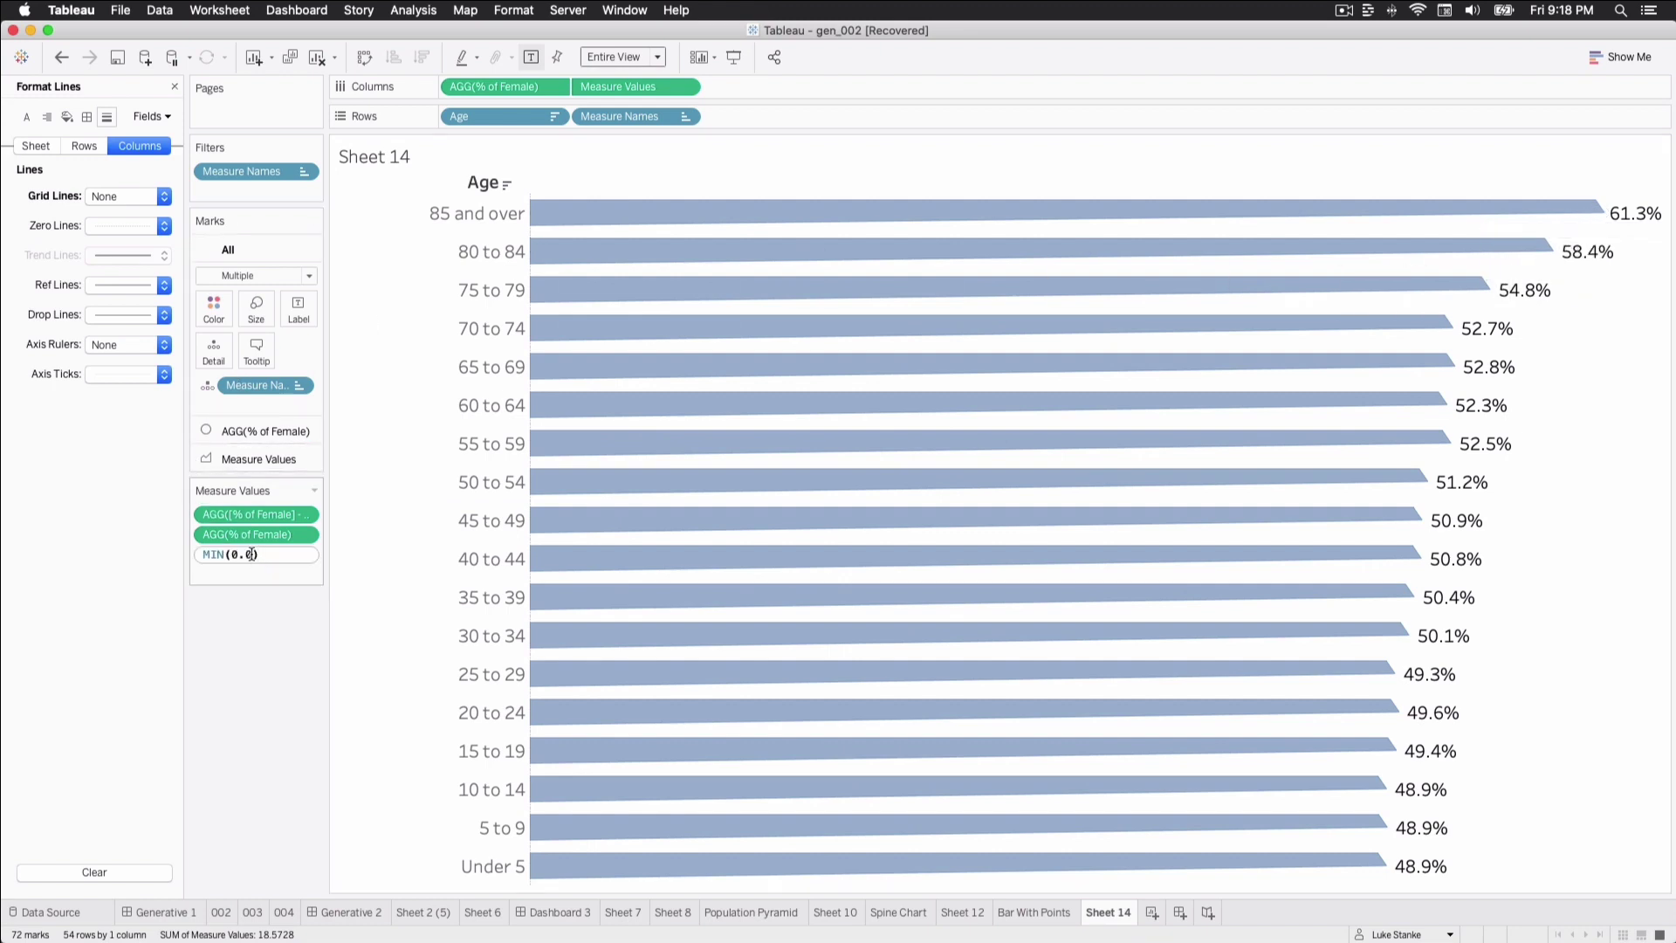
key("super+a")
key("super+v")
type("- .")
type("005")
key("Return")
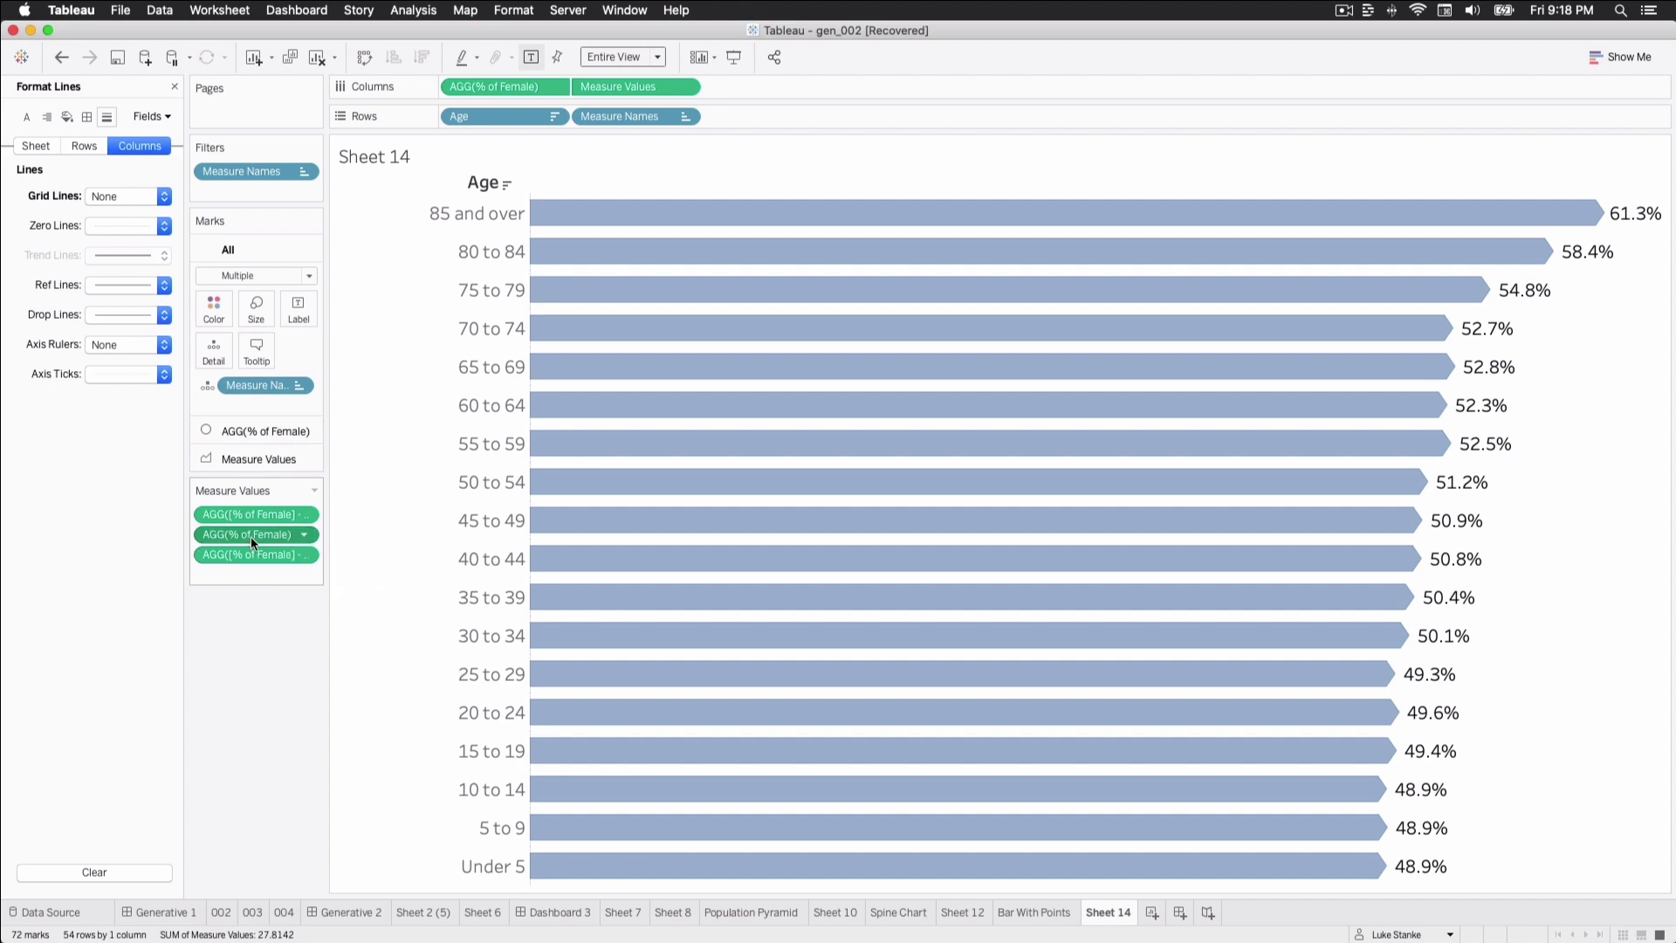
double_click(251, 535)
type("+ ")
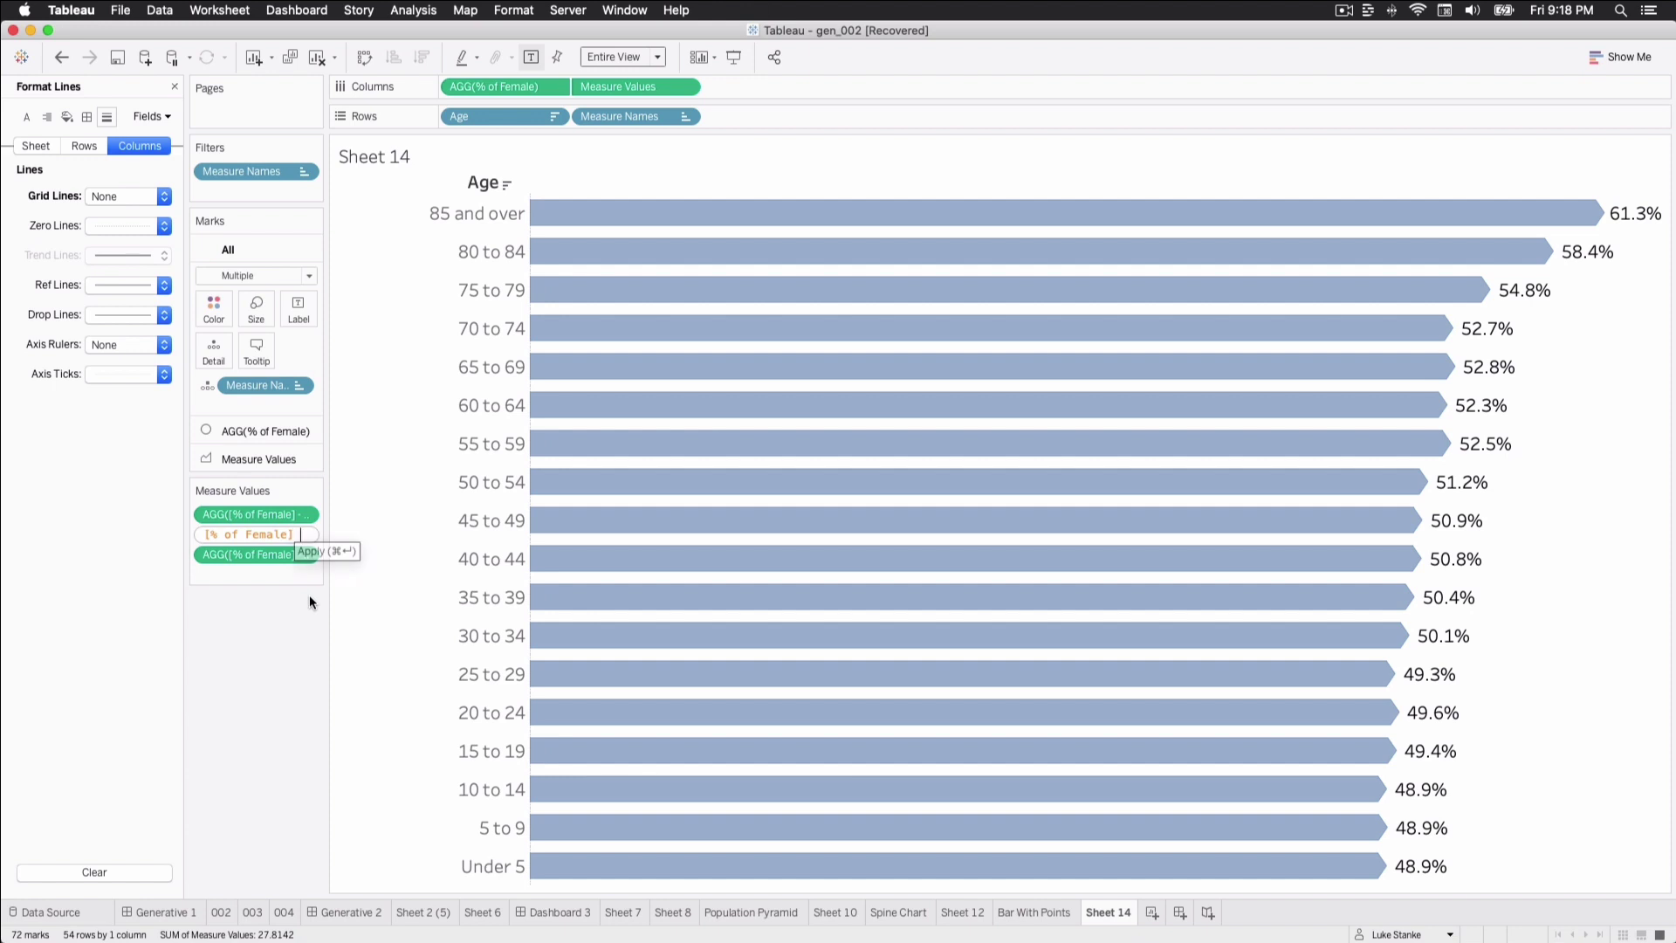
type(".005")
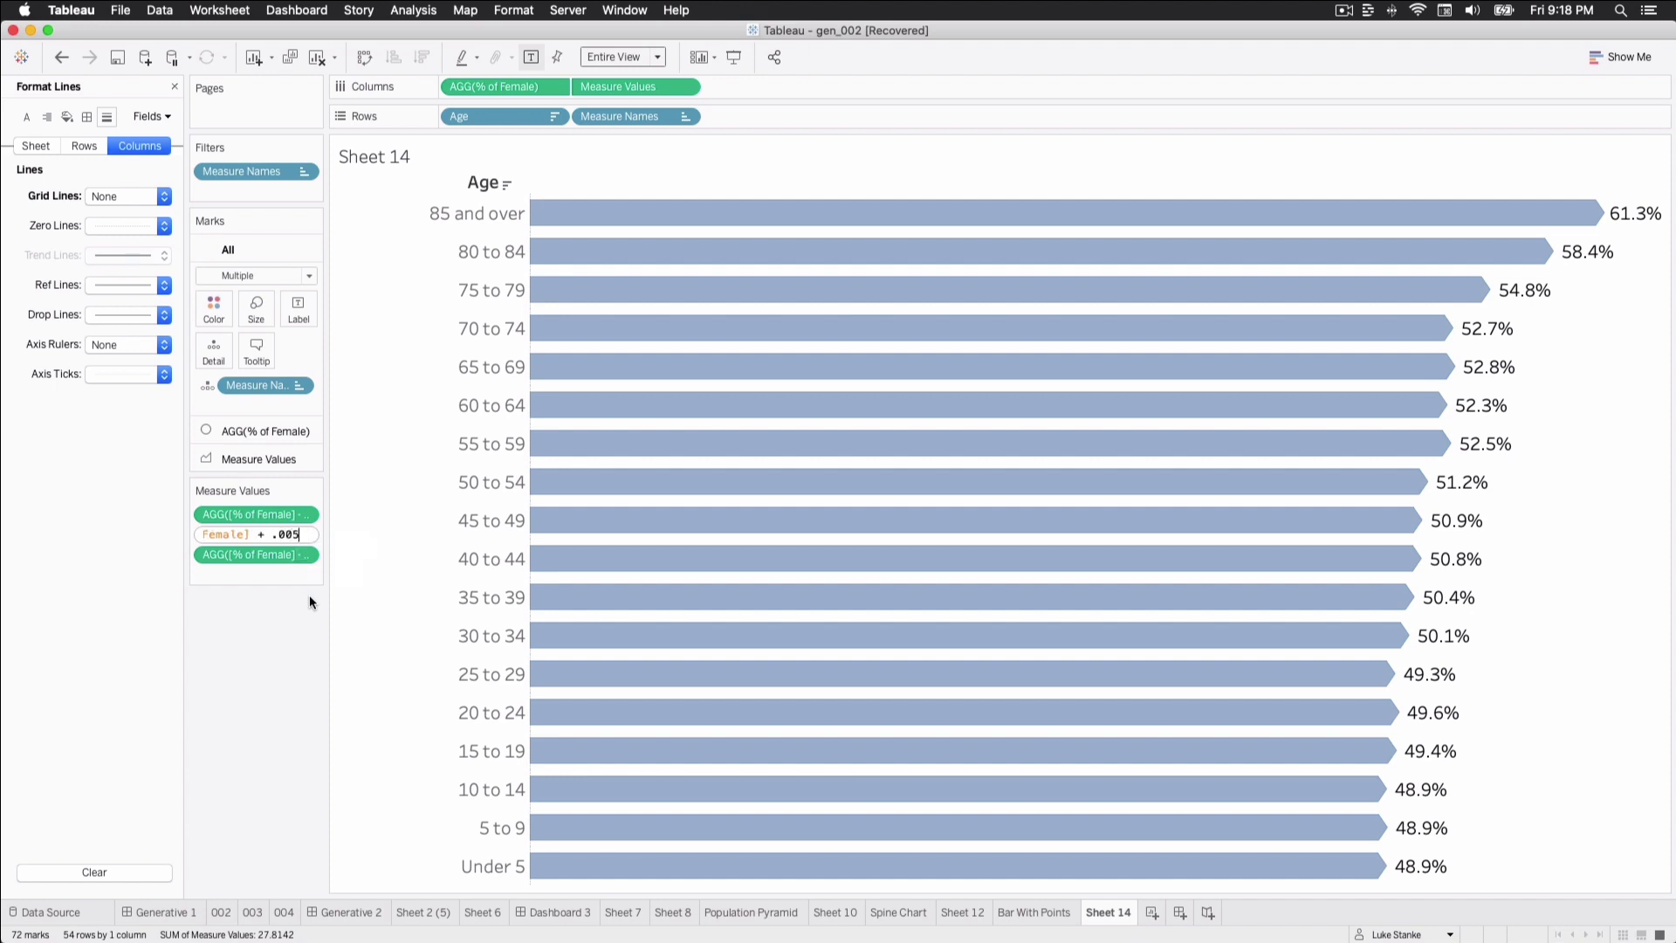
key("Return")
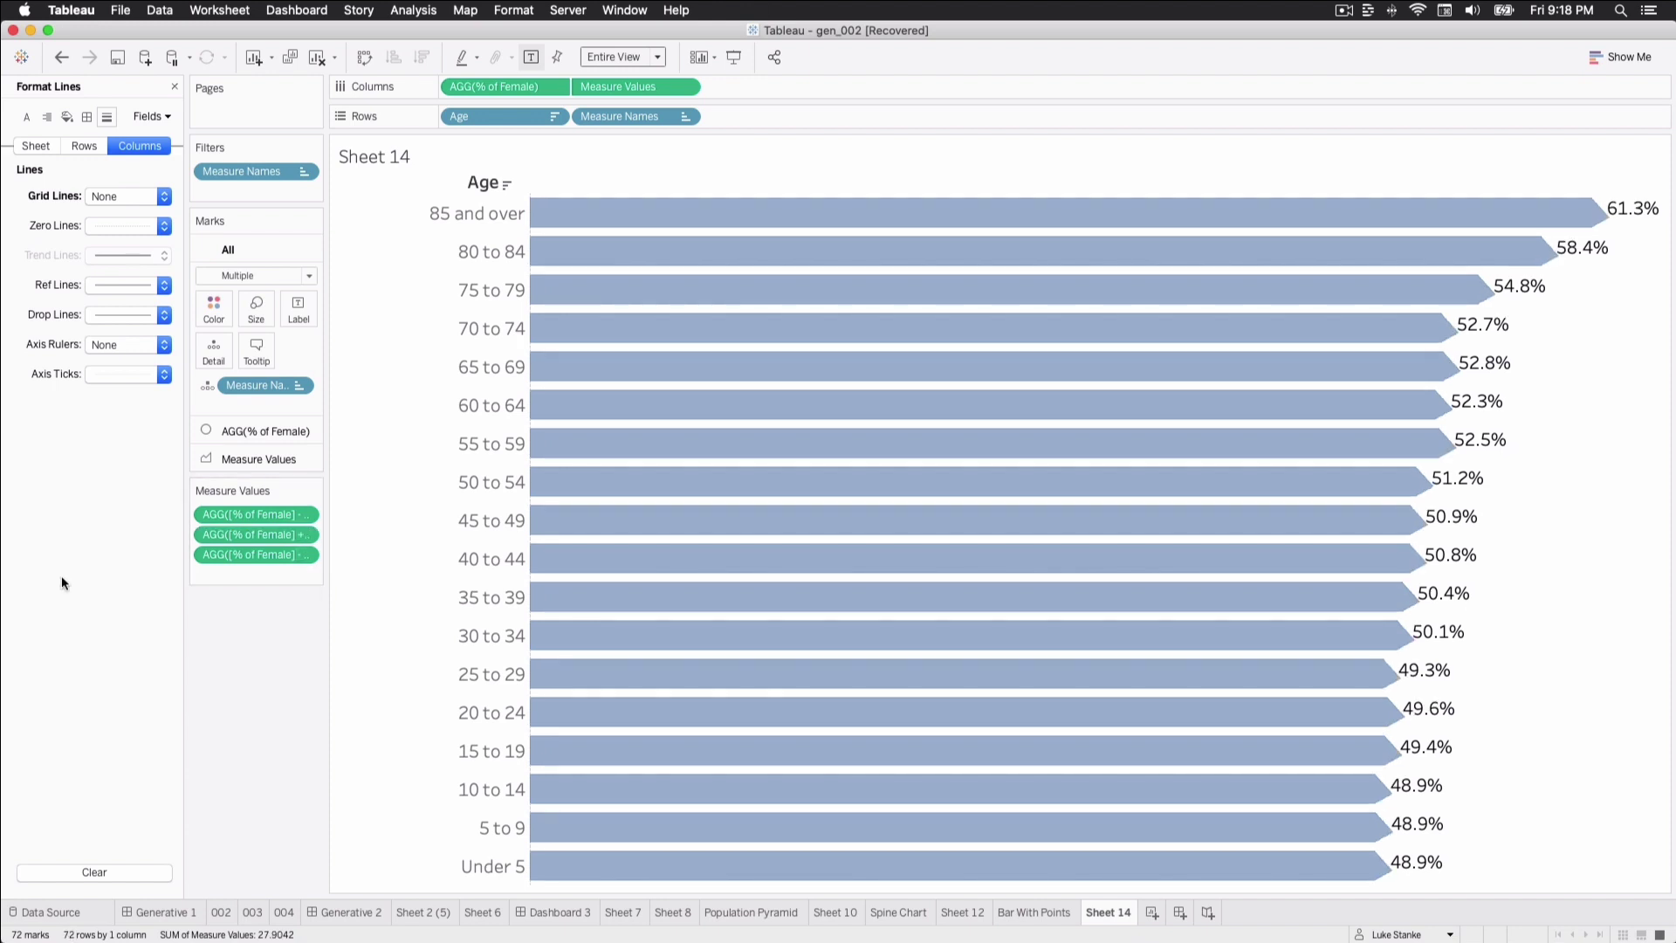
mouse_move(1553, 249)
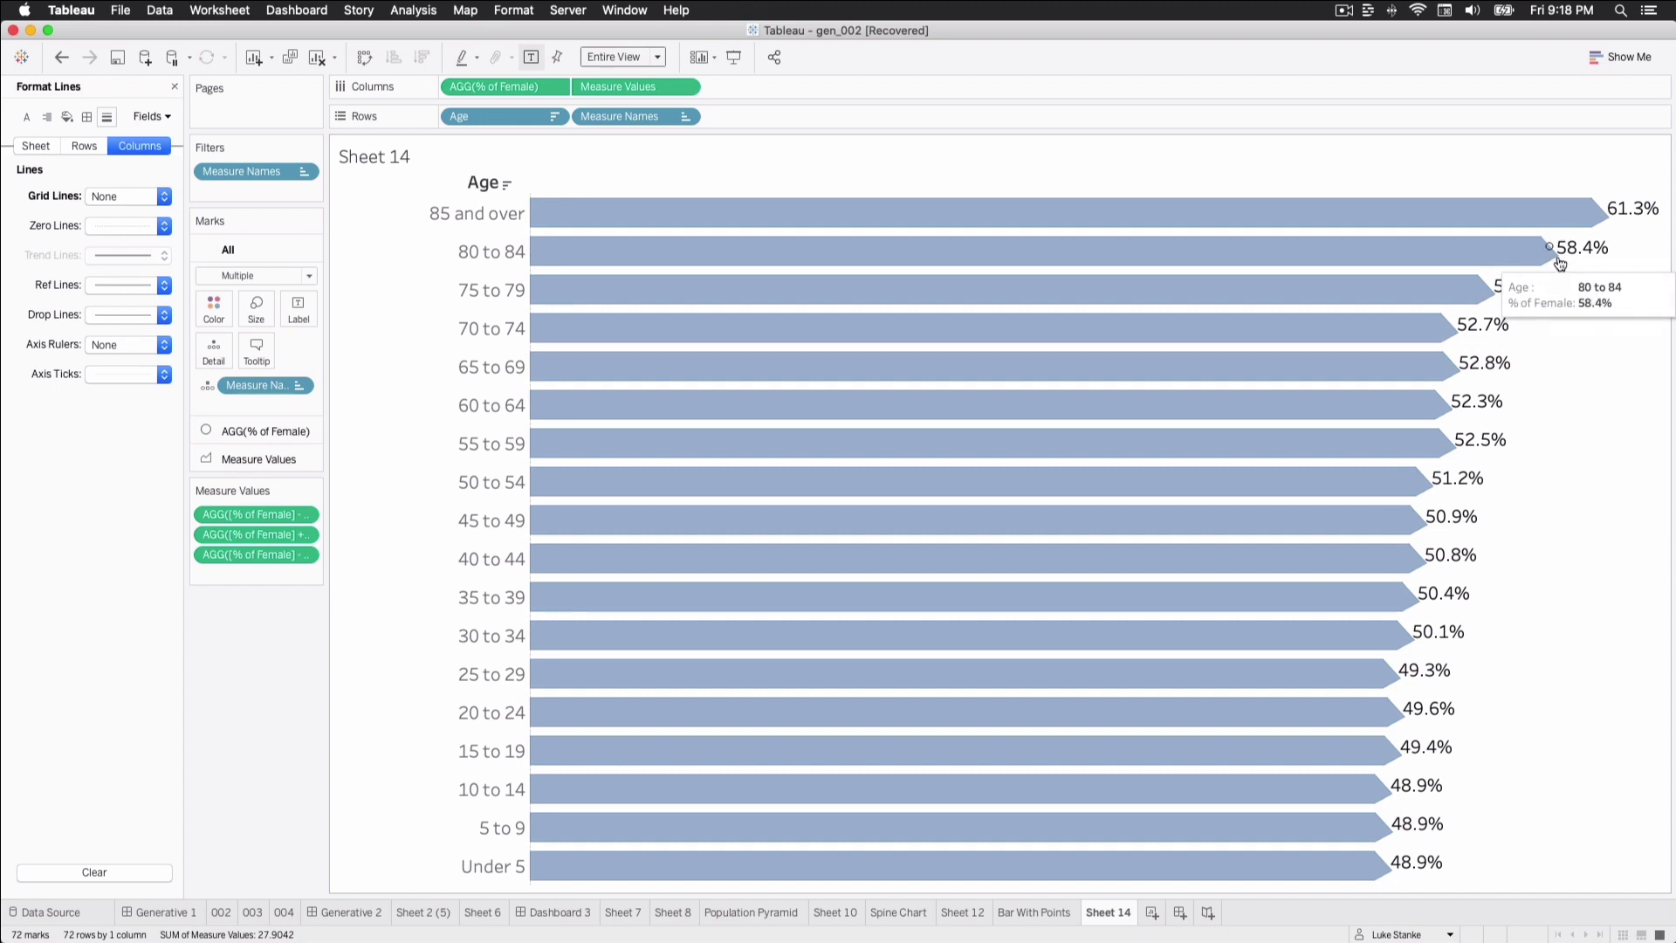
mouse_move(494, 86)
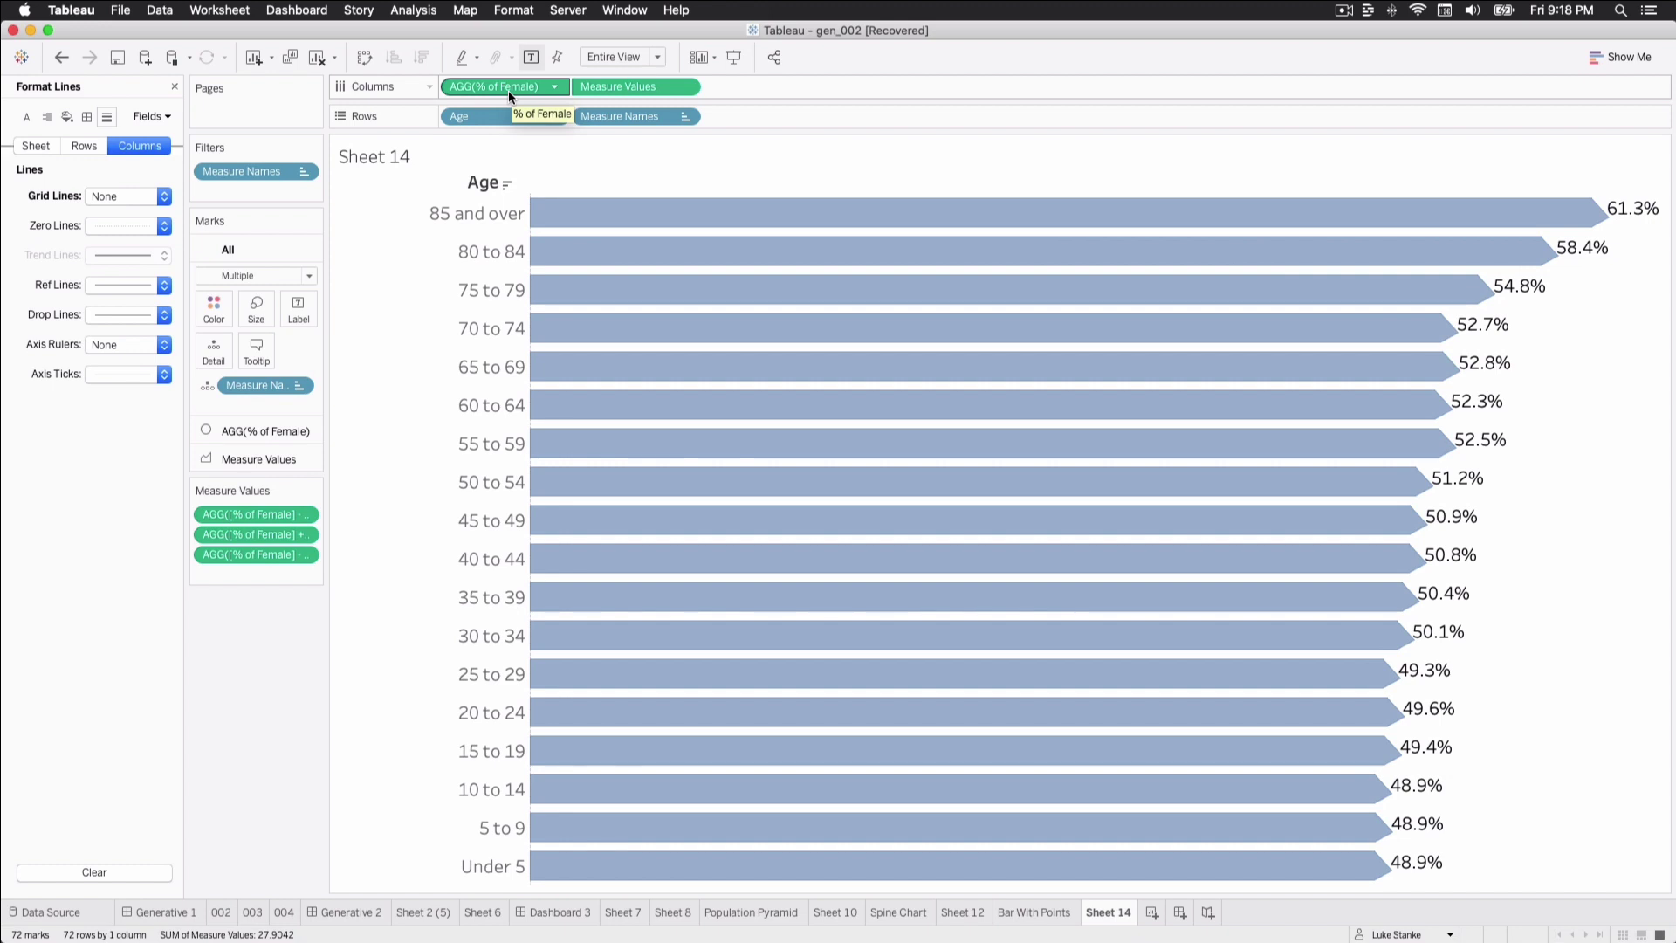
double_click(508, 90)
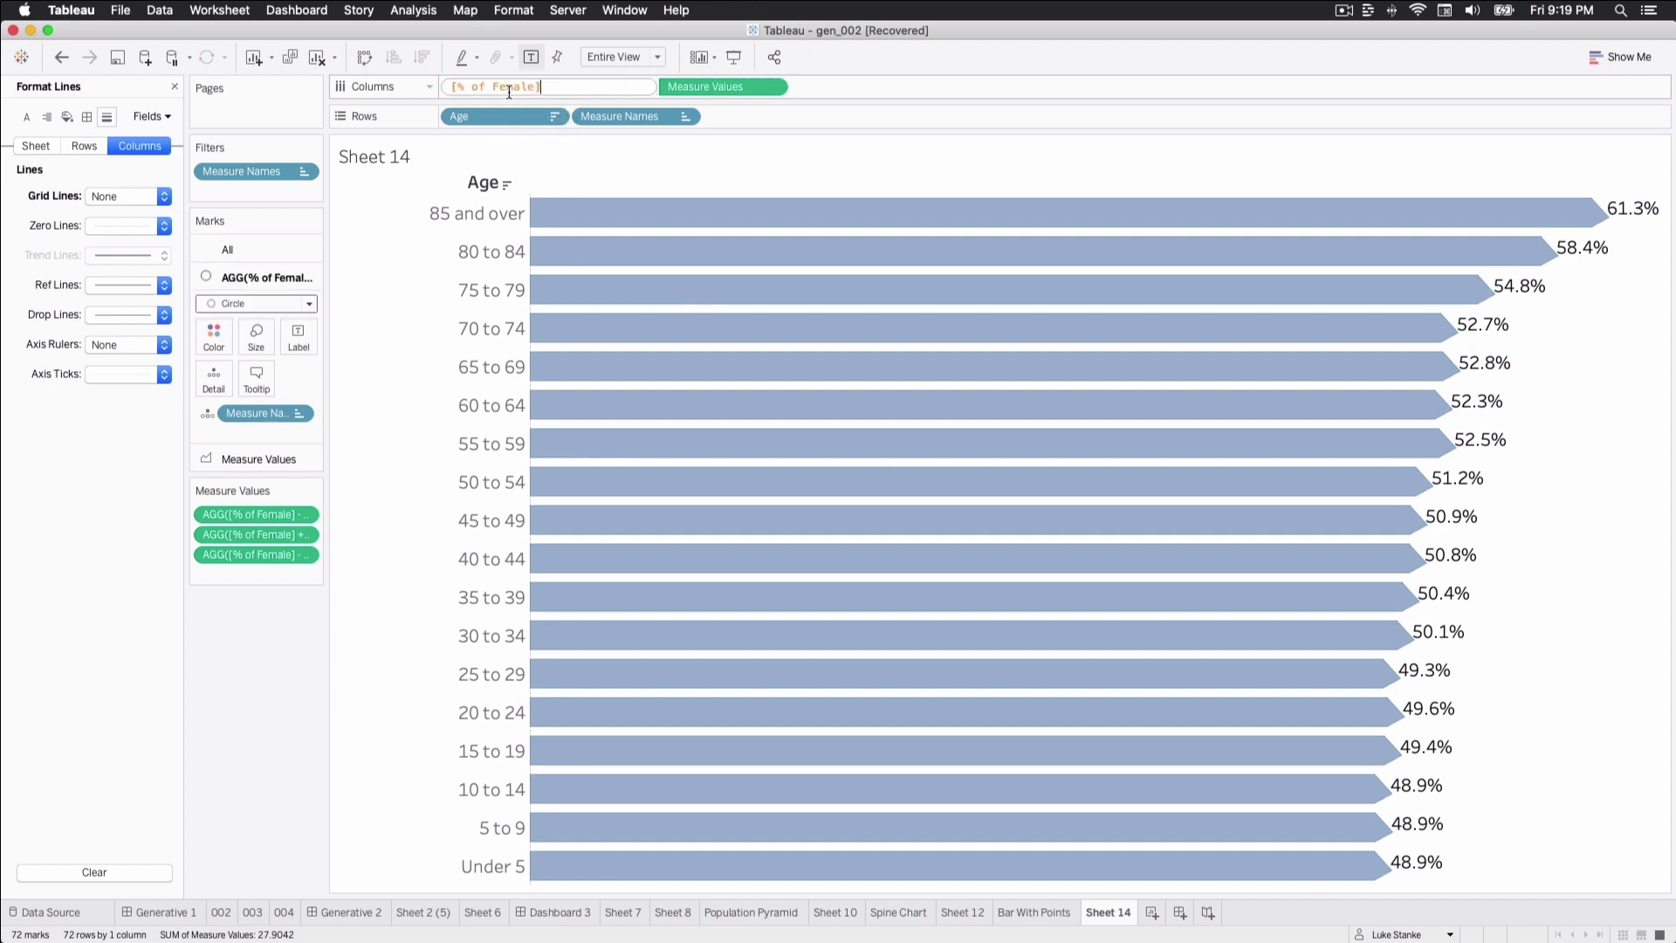
type(" + .")
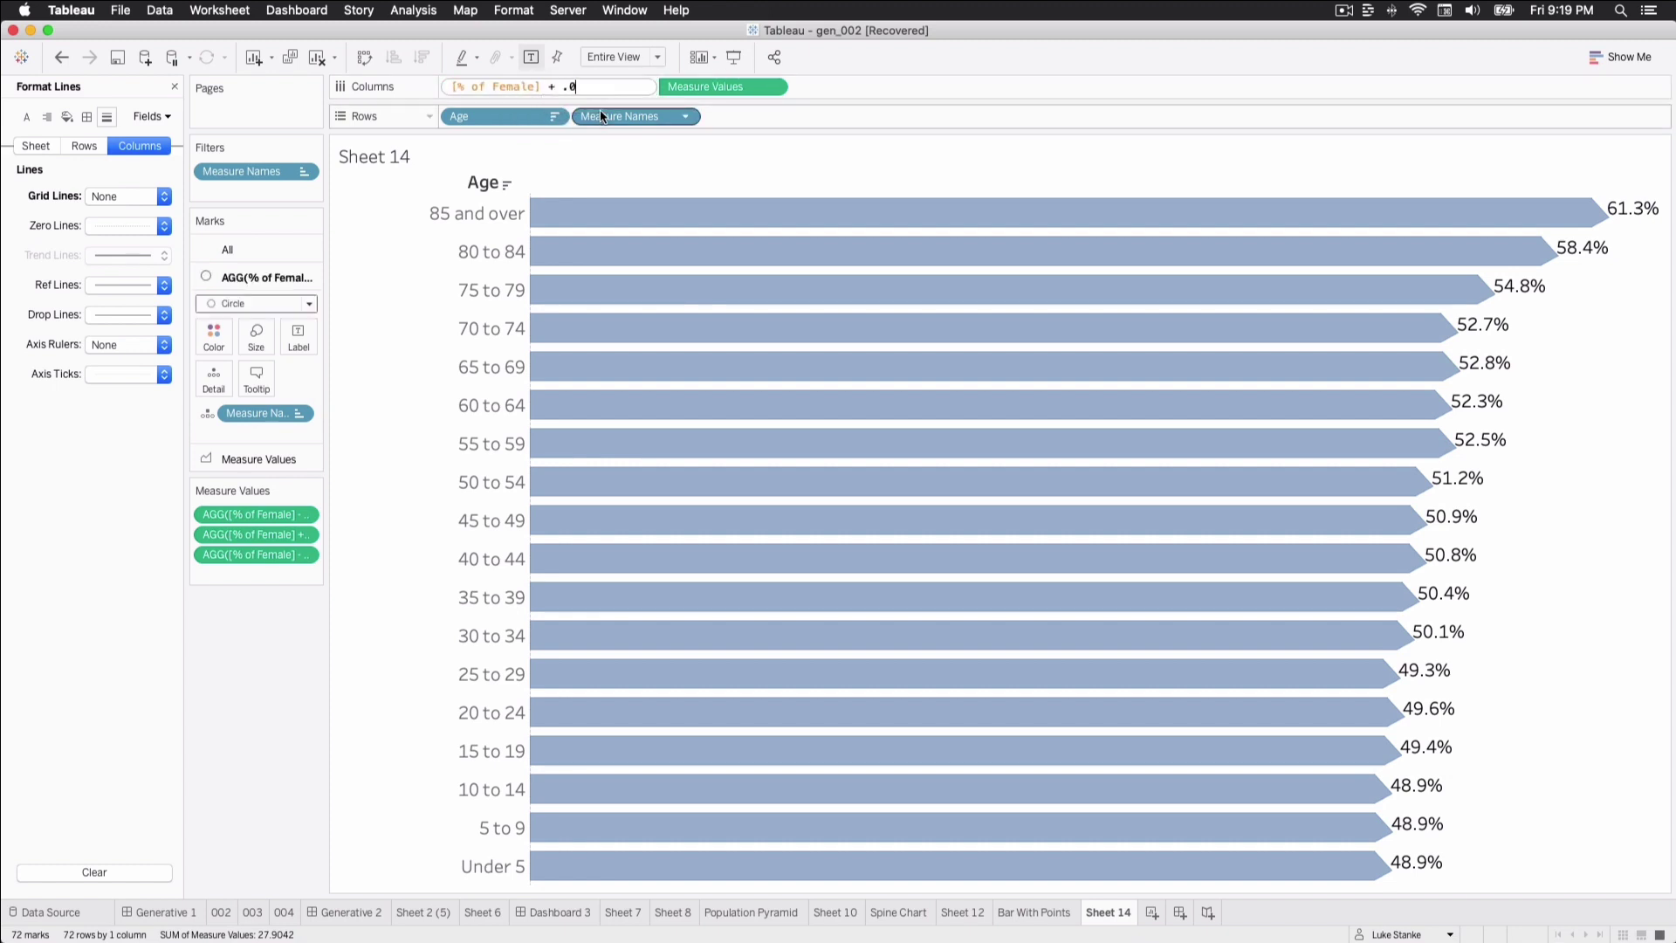
type("005")
key("Return")
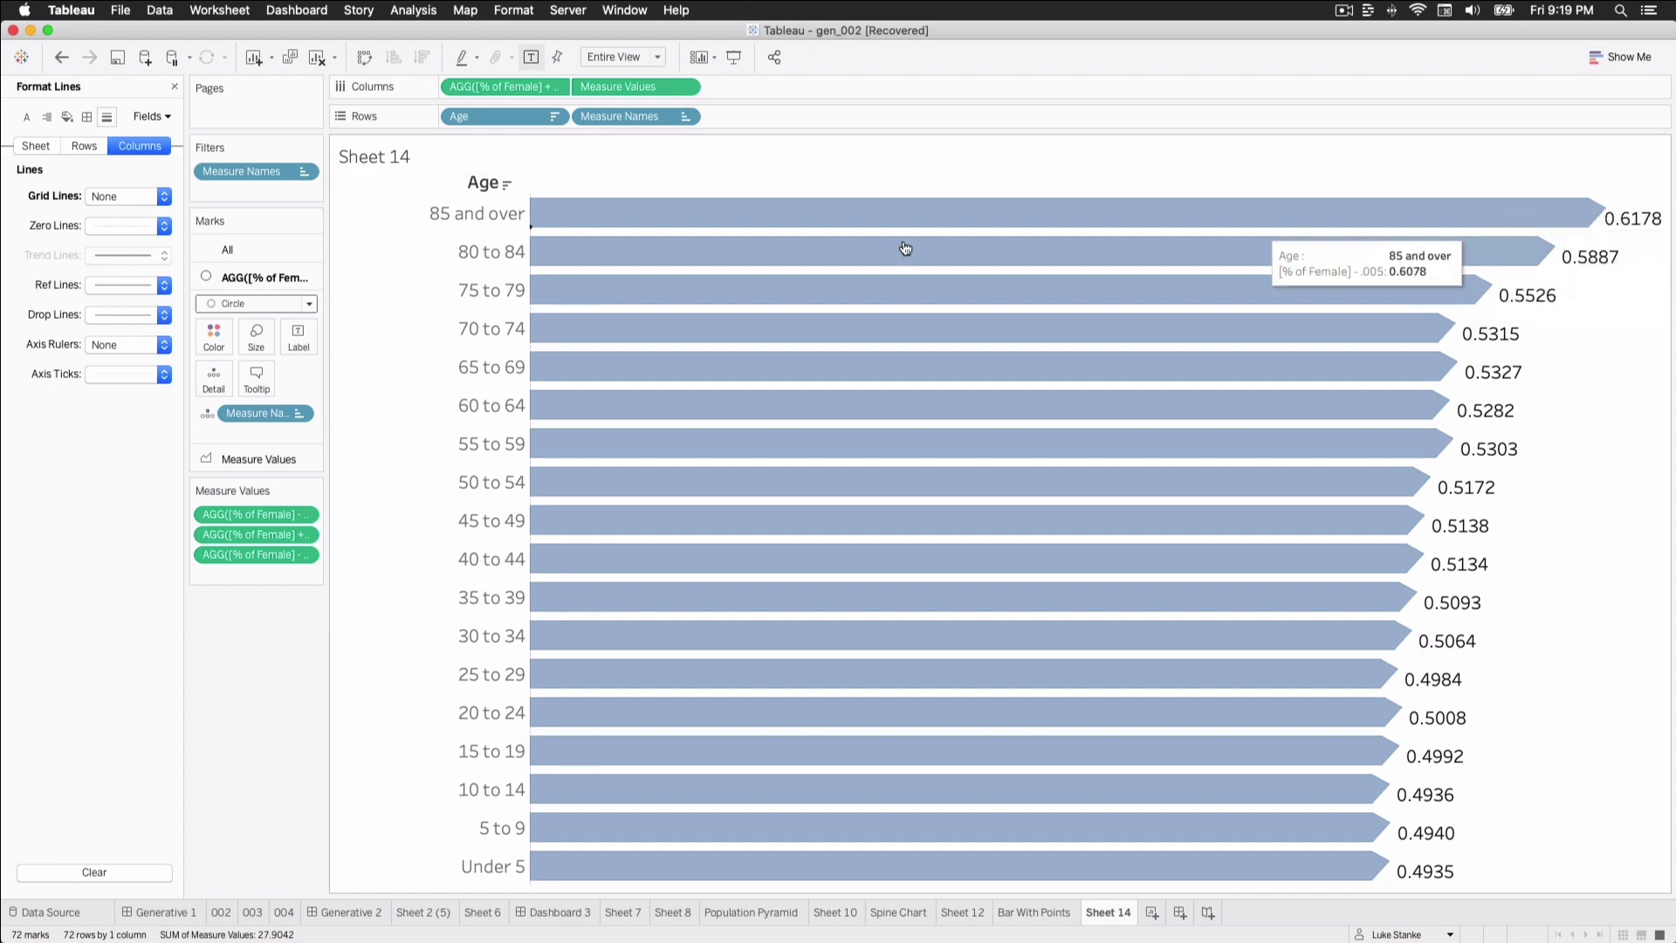
double_click(269, 535)
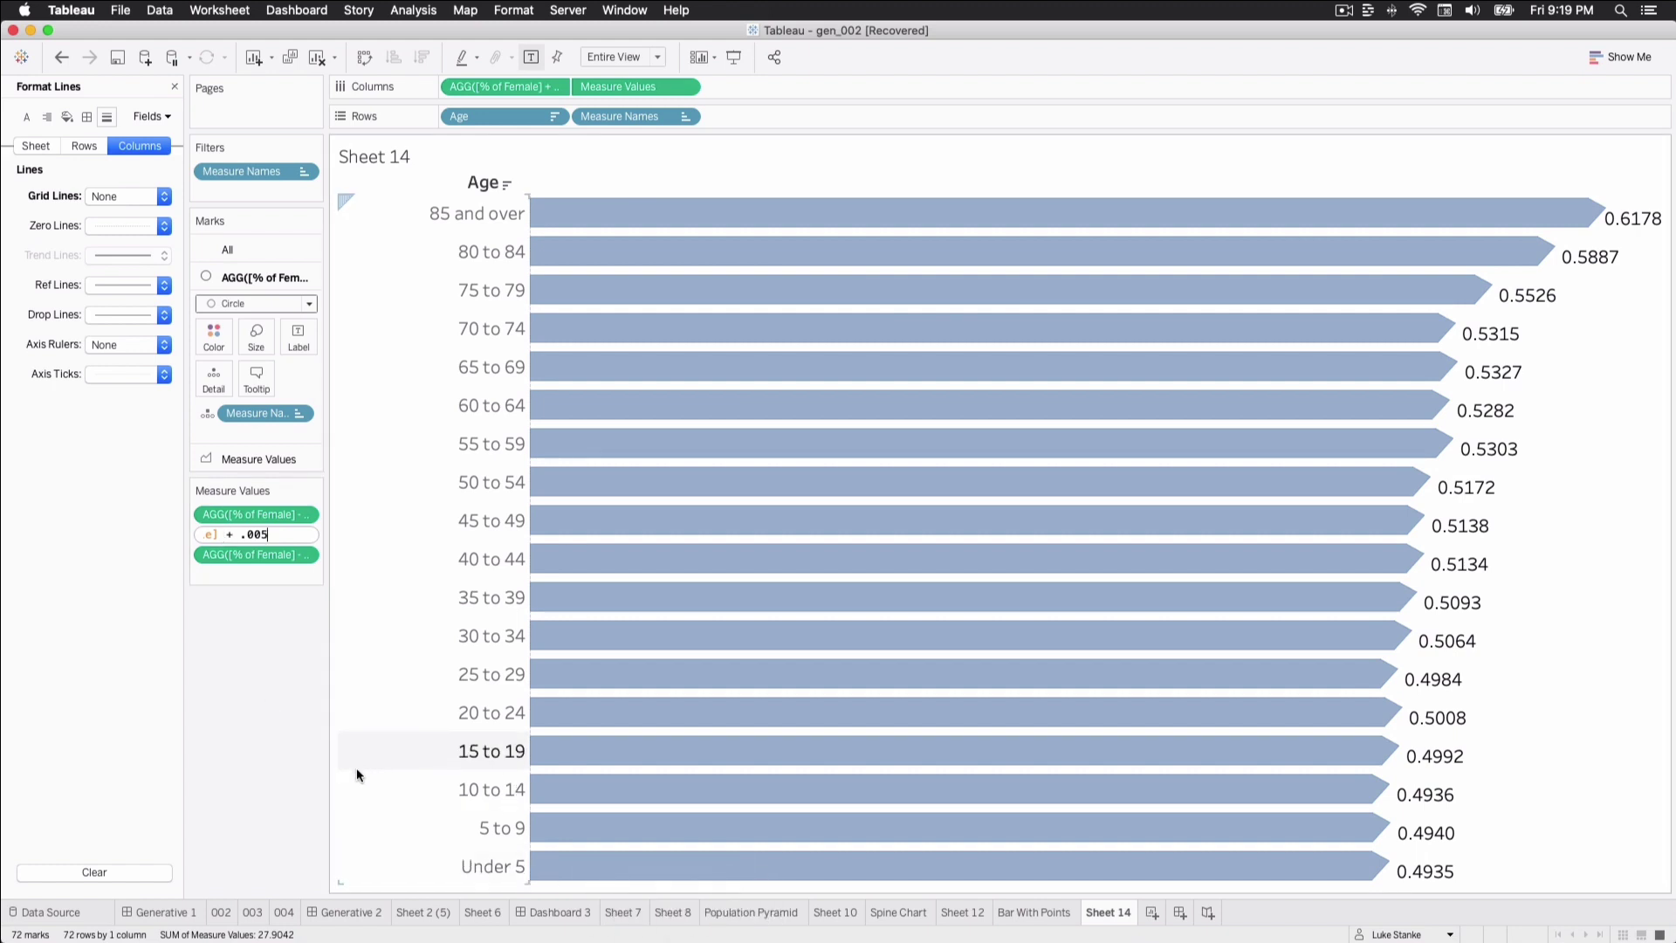
key("BackSpace")
key("BackSpace")
key("BackSpace")
key("Return")
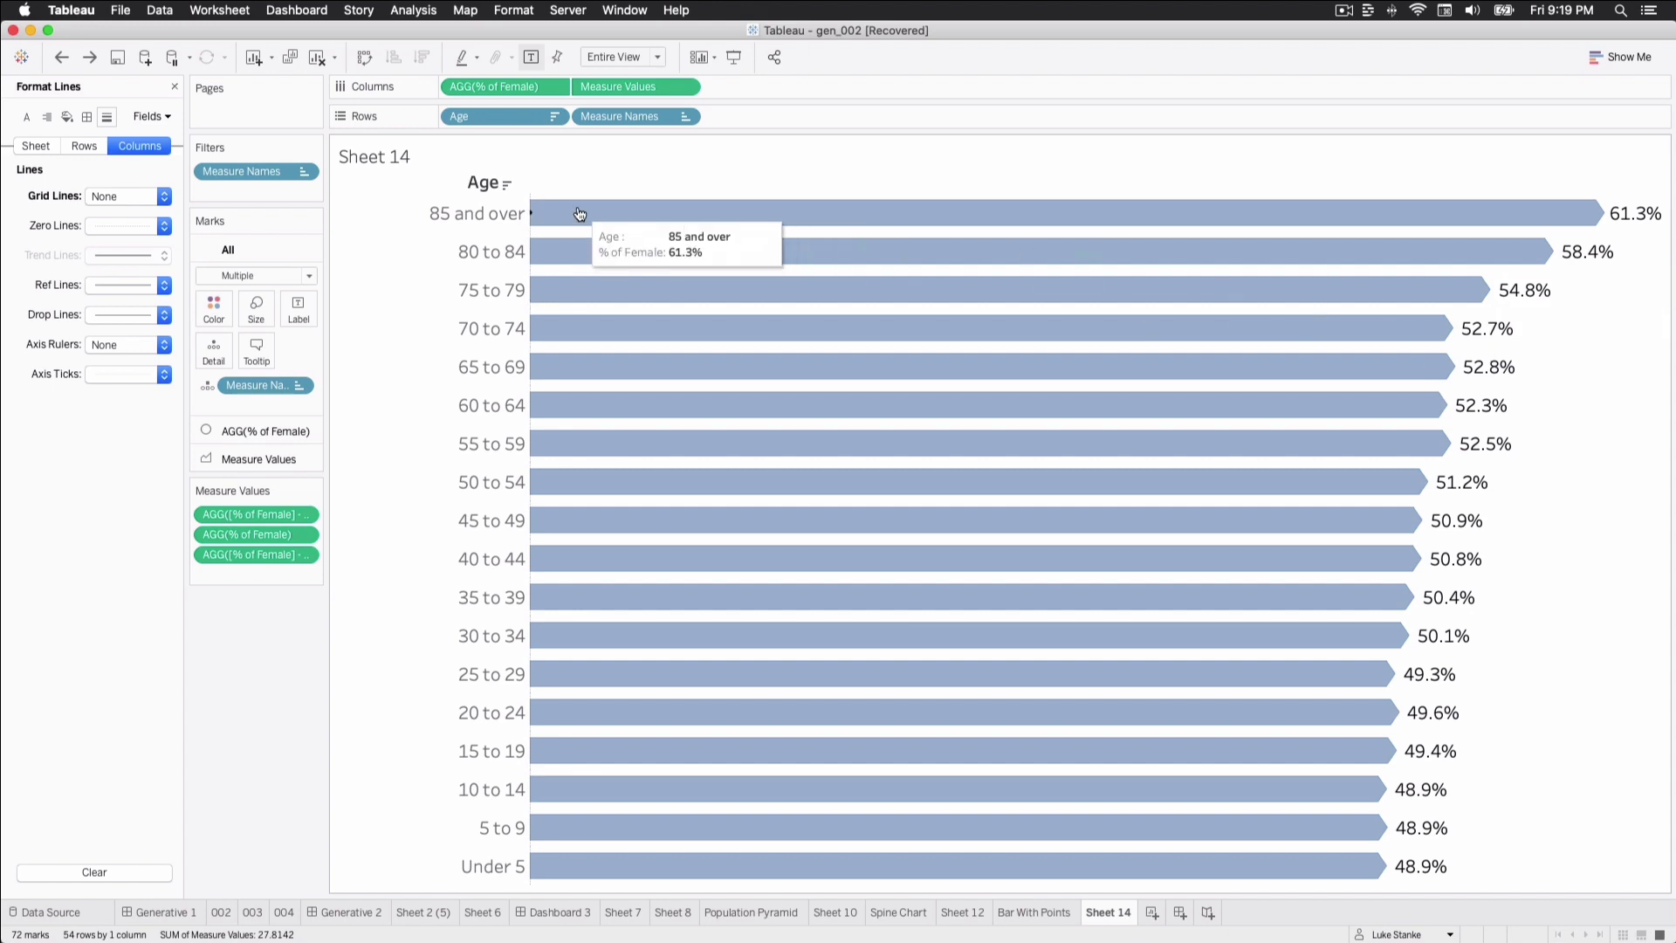
Color the circle markers orange and enlarge their size.
left_click(215, 316)
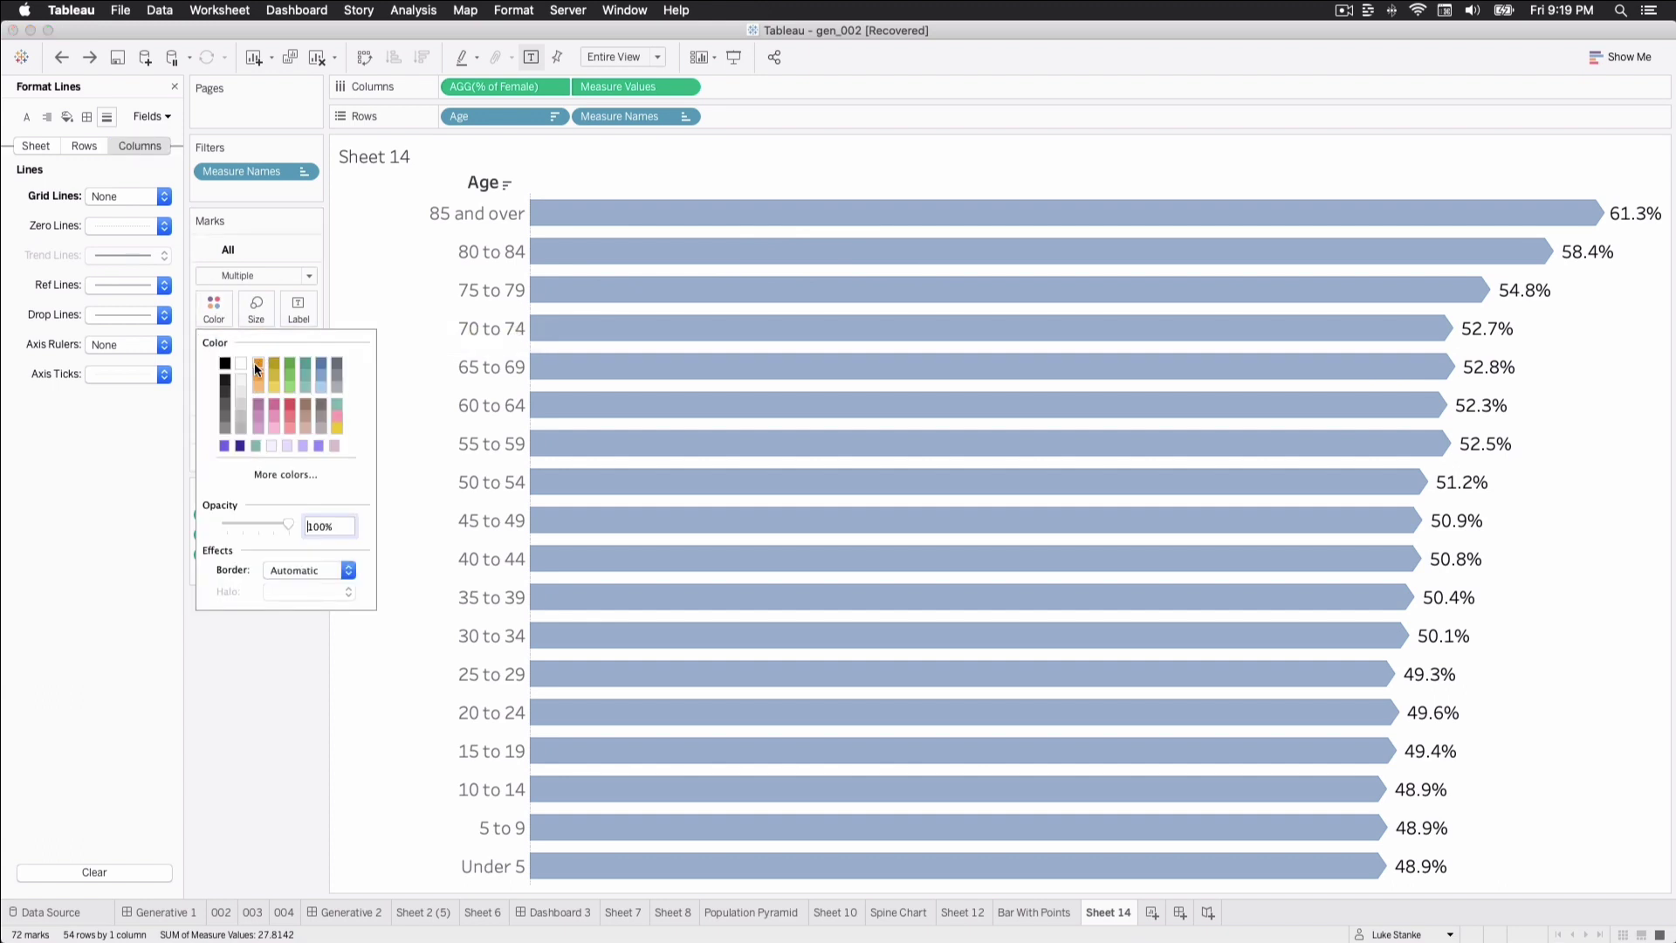
left_click(255, 363)
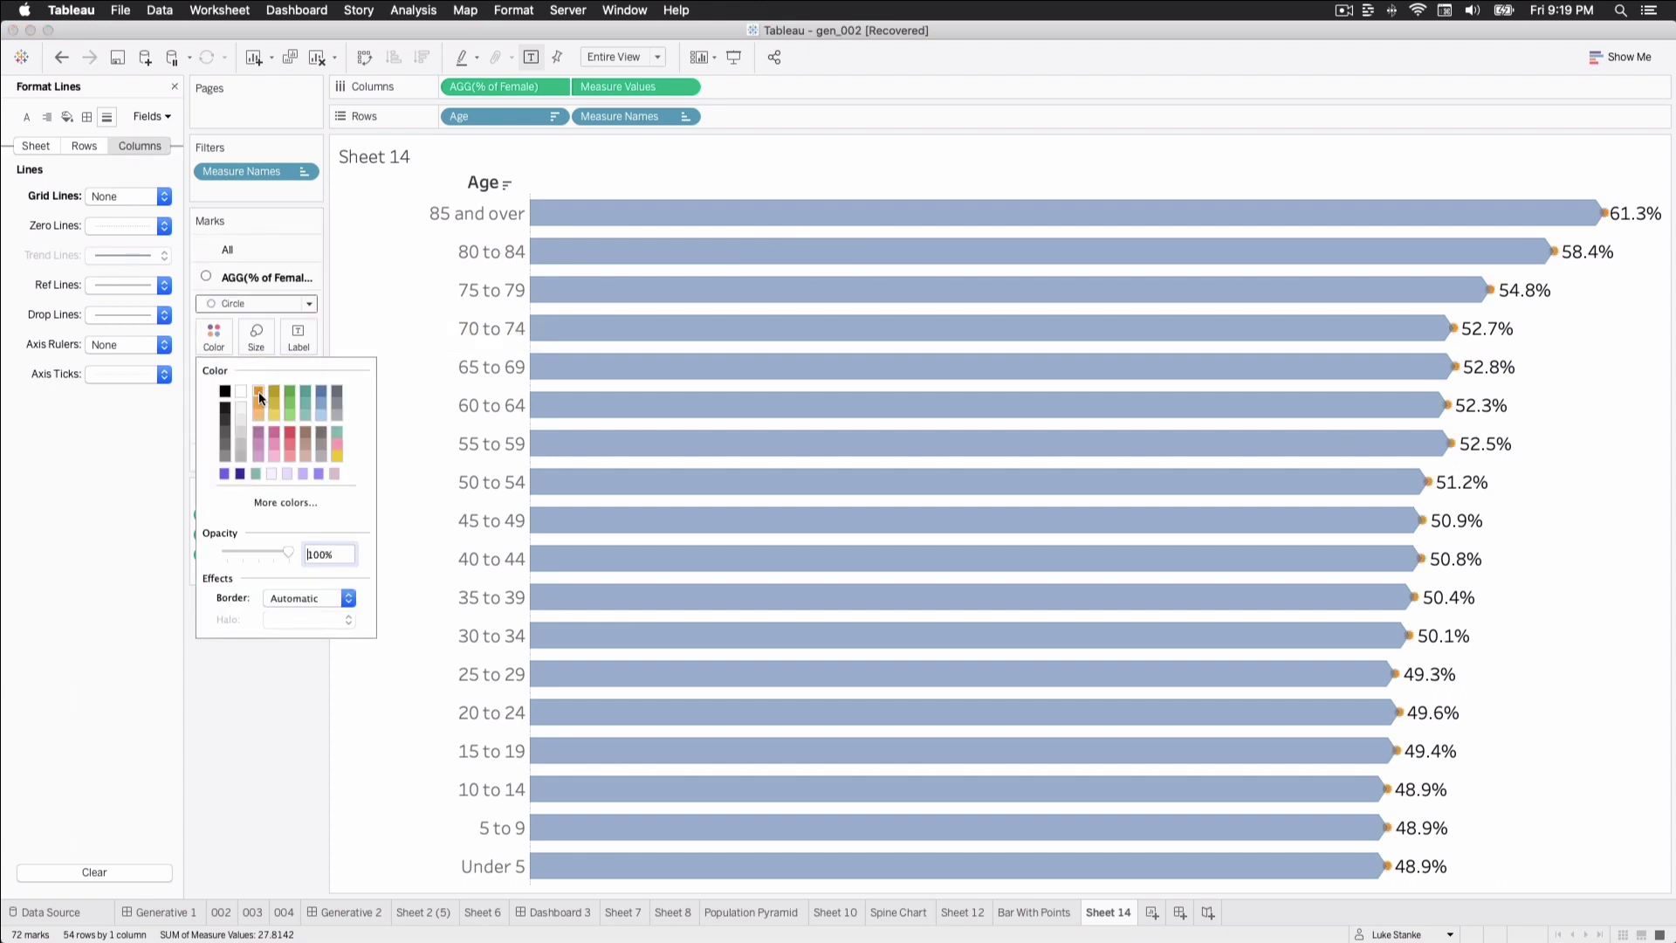
left_click(265, 342)
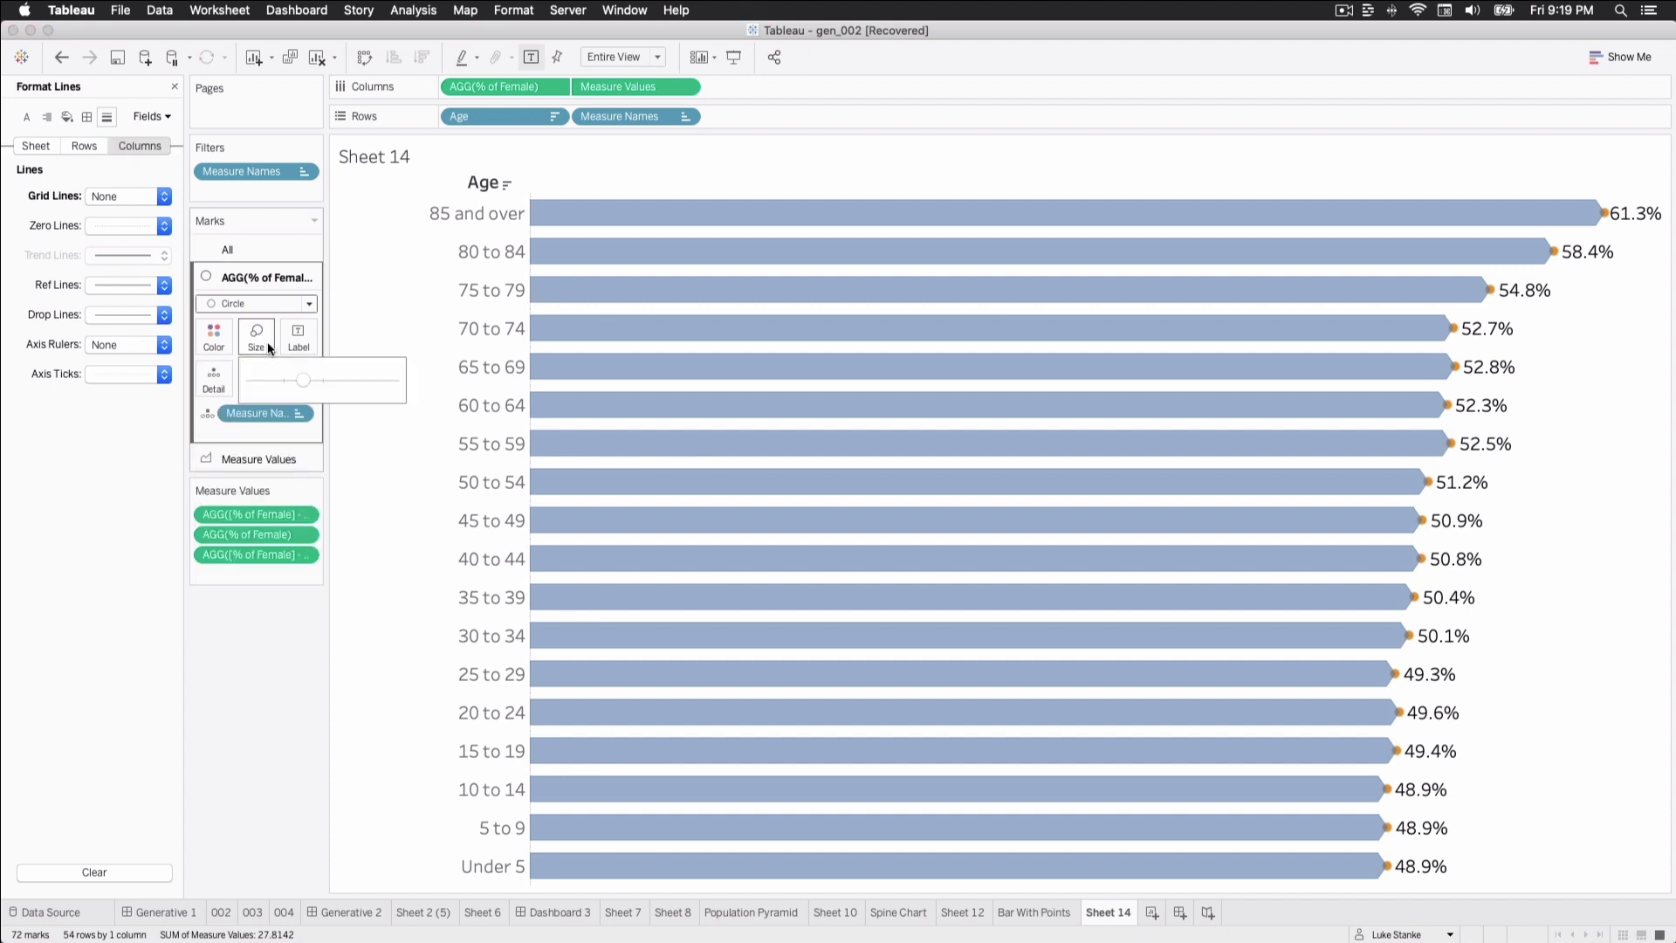
left_click_drag(304, 380, 338, 382)
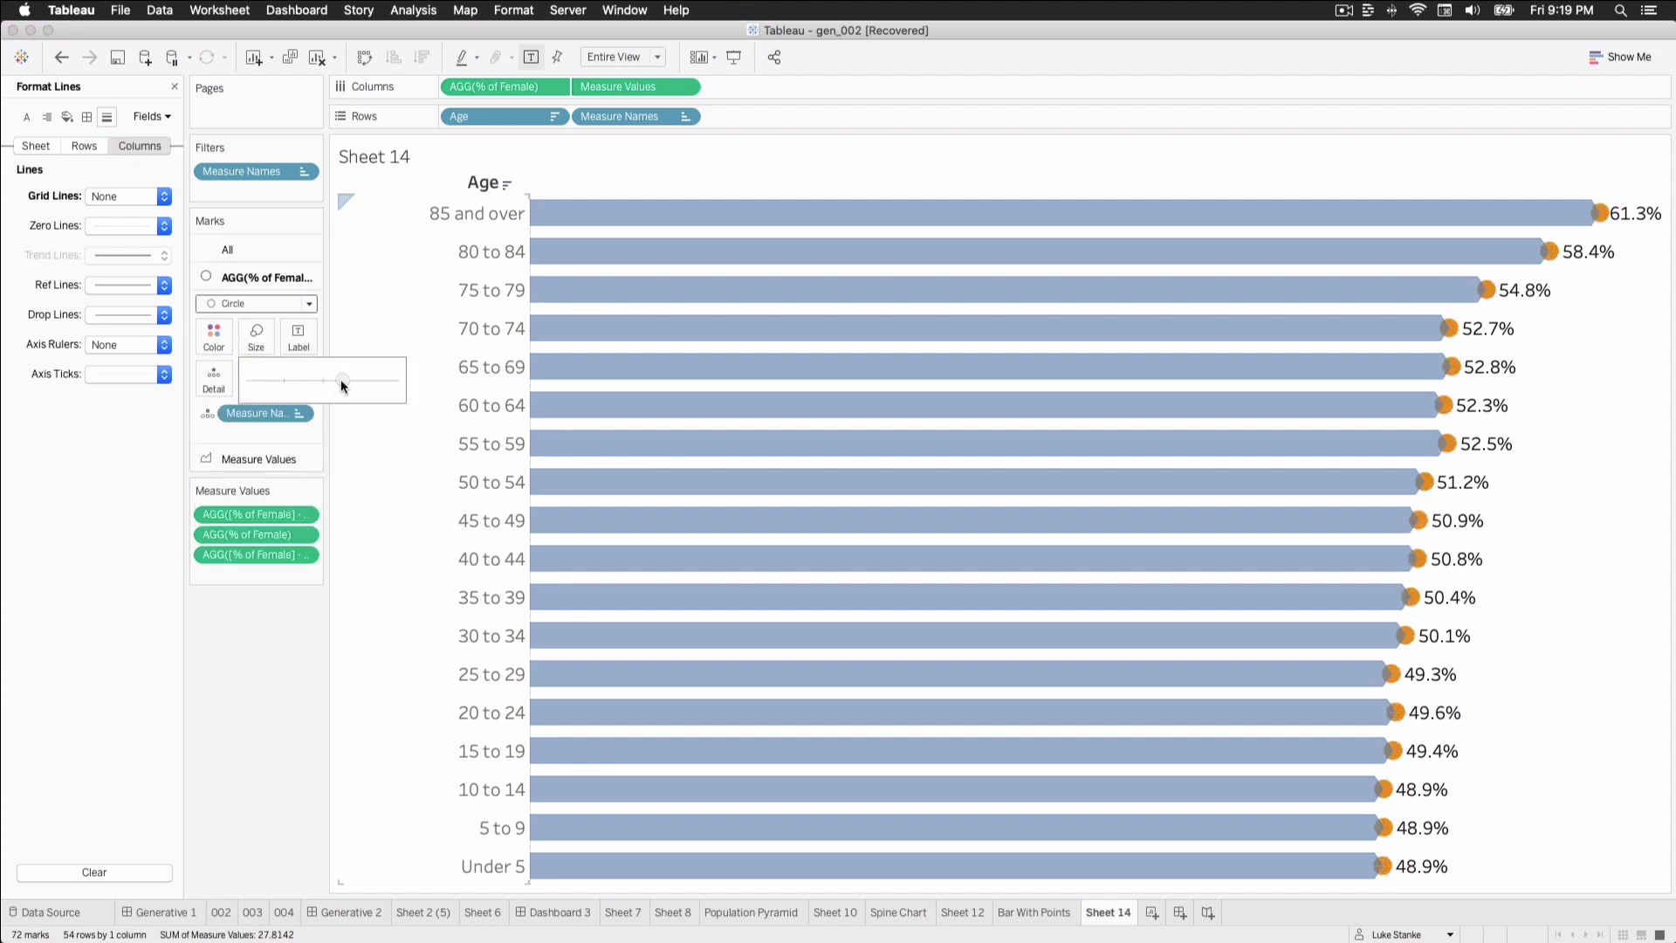
Set the arrow bars' color opacity to 100%.
left_click(257, 458)
left_click(210, 366)
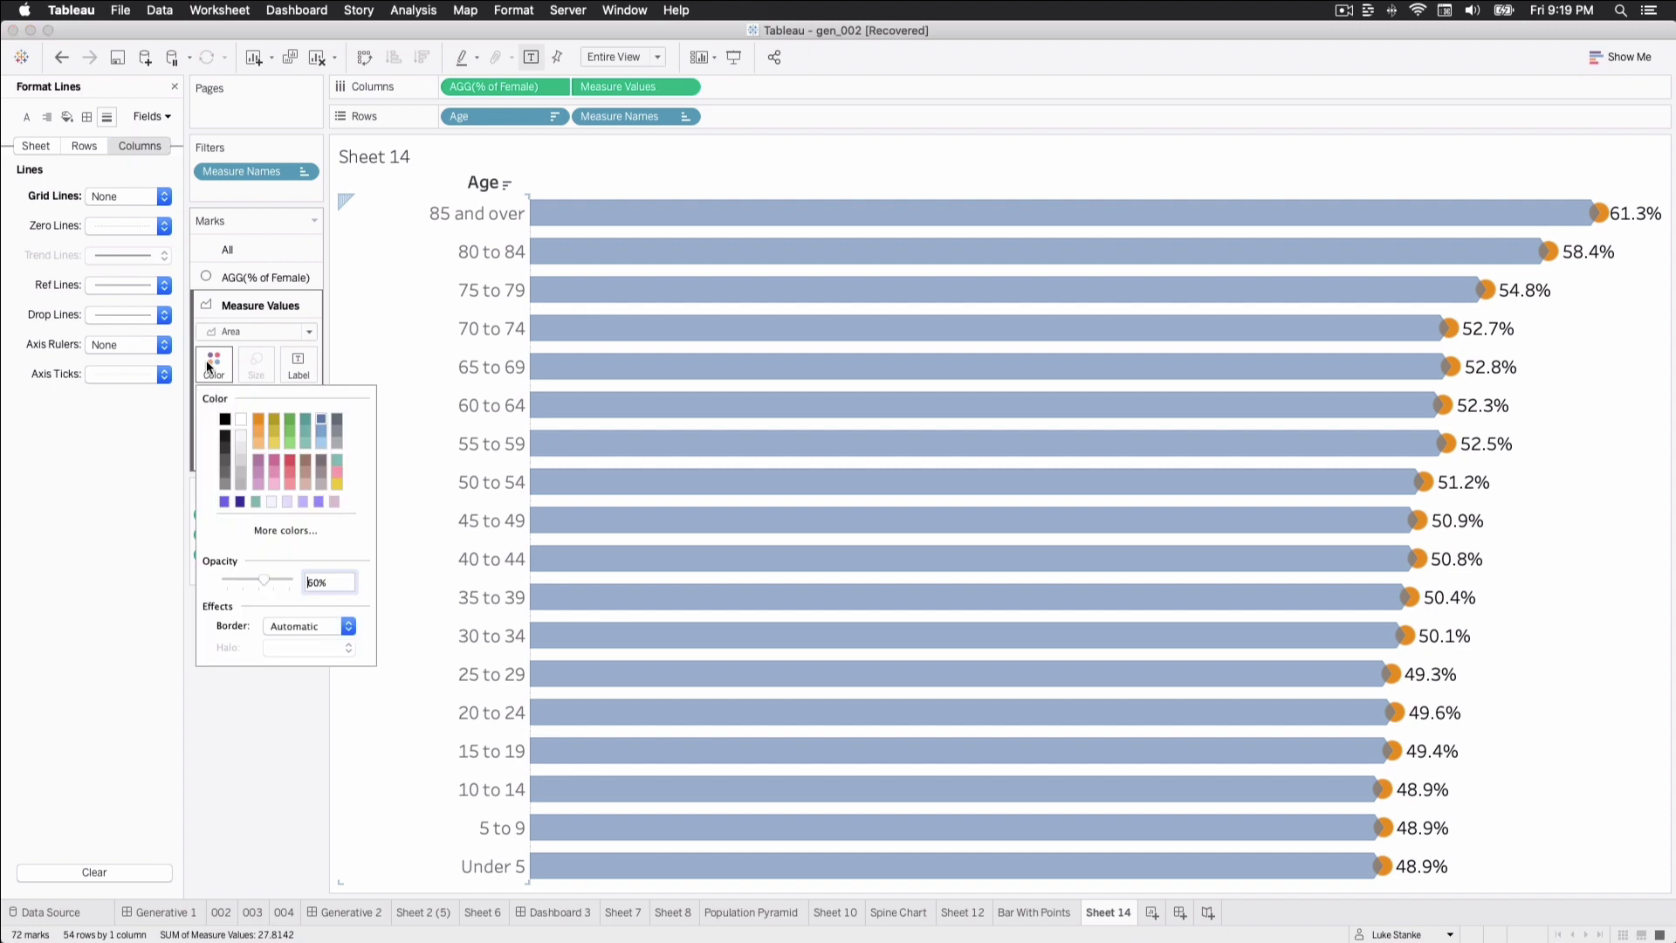
left_click_drag(252, 583, 288, 580)
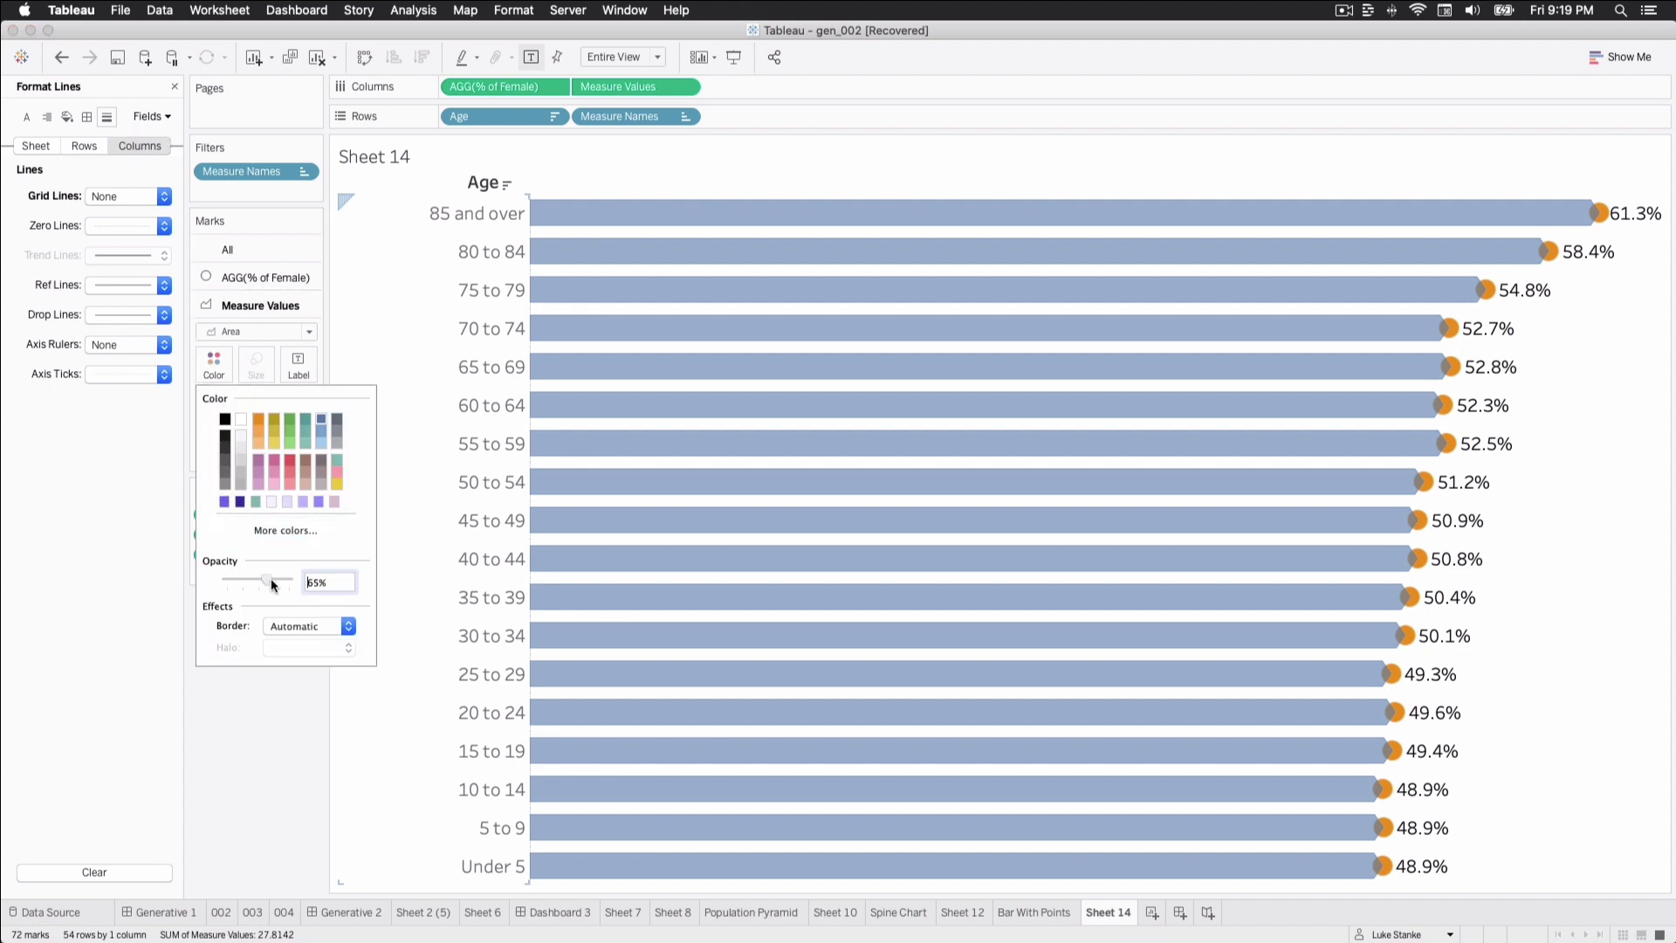
left_click(258, 724)
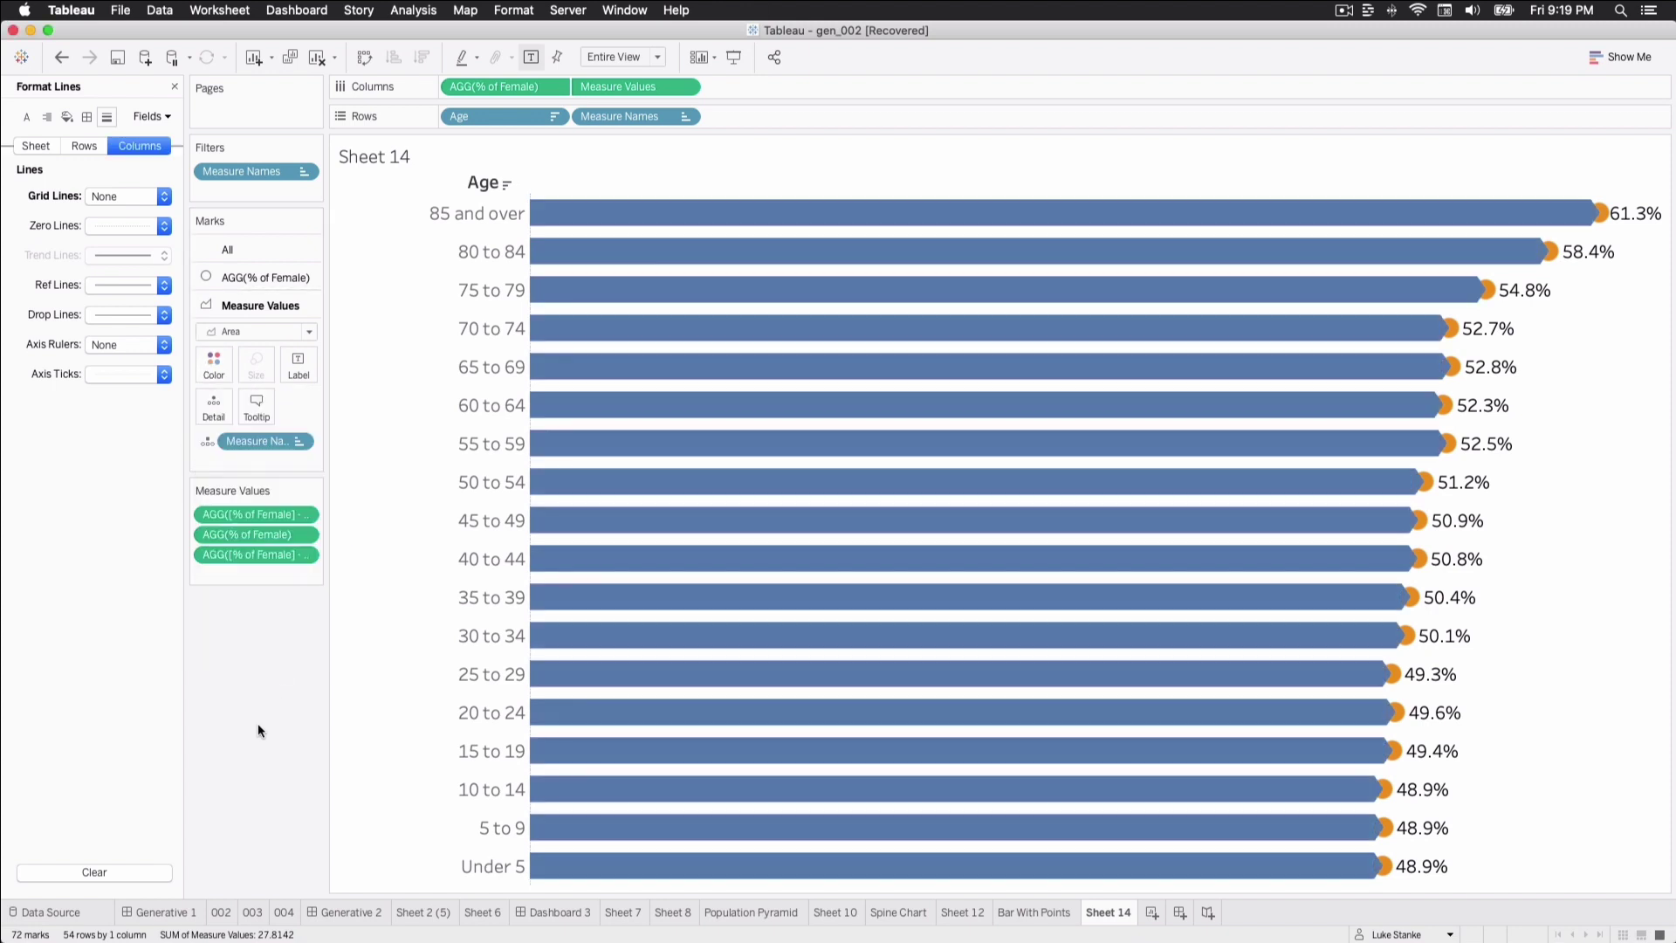